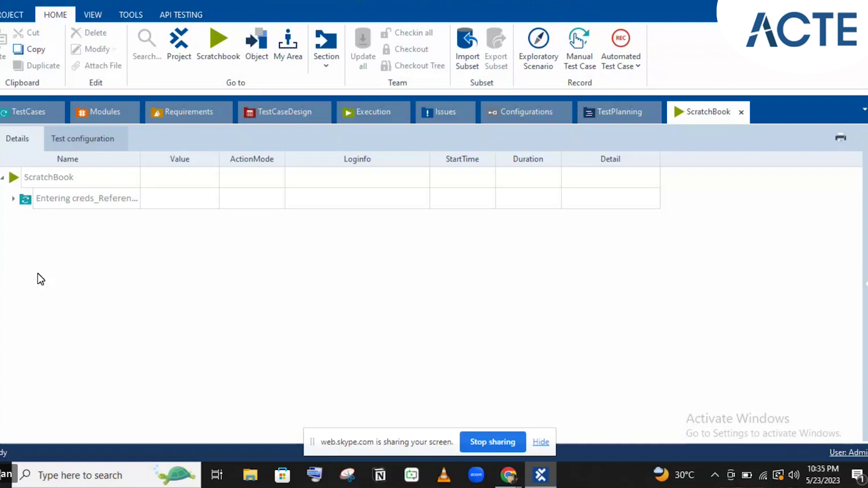
# - Expand the Entering creds_Reference run and read the 'HtmlDocument Entering creds not found' failure log
pyautogui.click(12, 200)
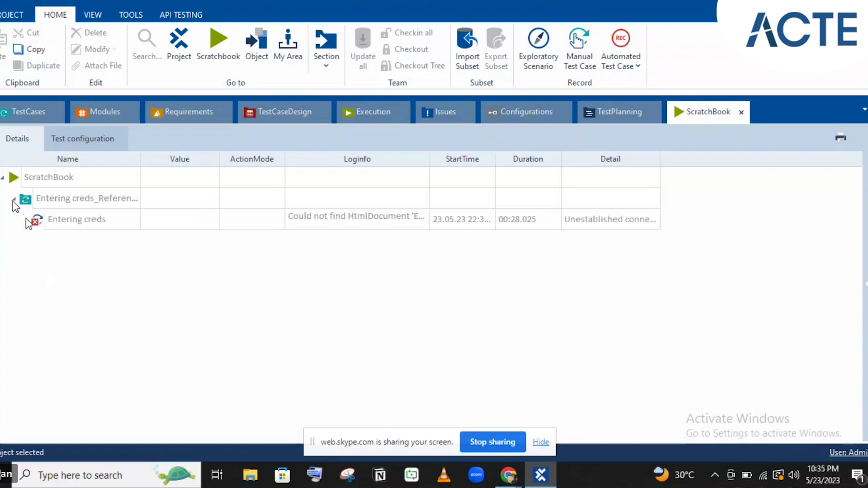
pyautogui.click(365, 220)
pyautogui.click(422, 223)
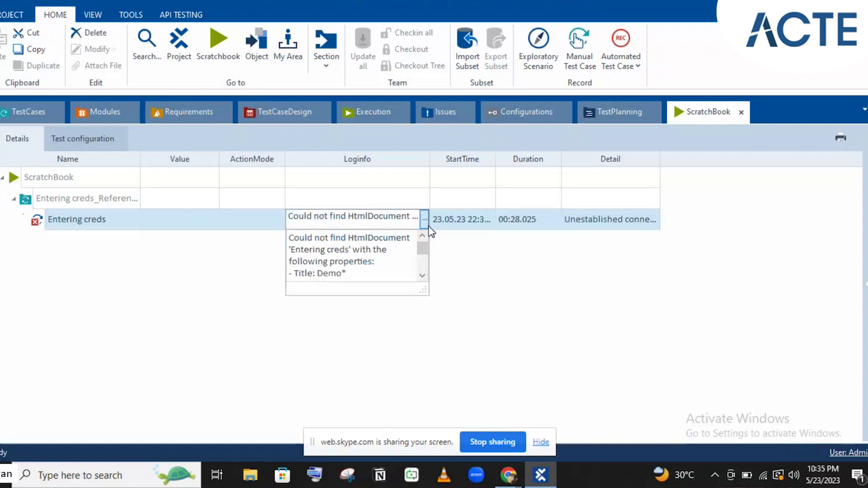
pyautogui.click(471, 273)
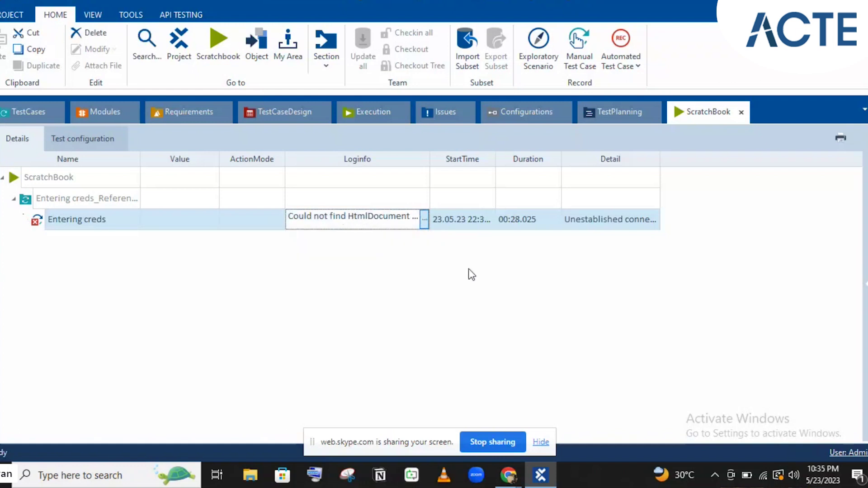
pyautogui.click(541, 476)
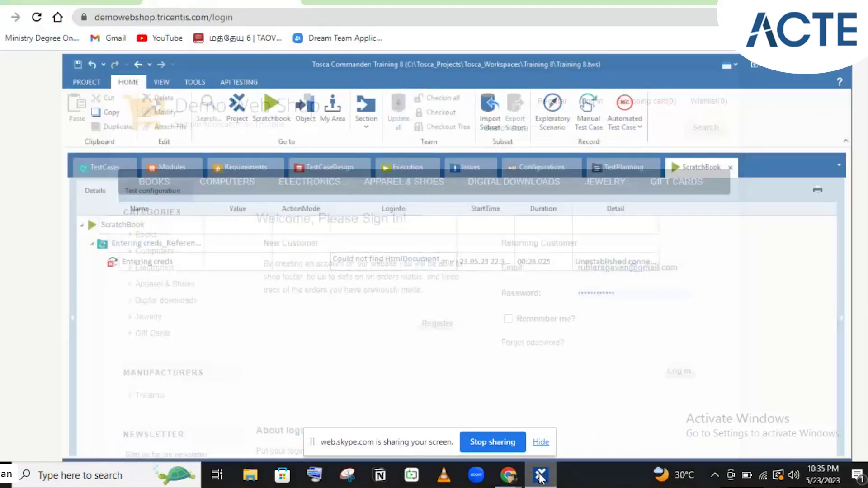
pyautogui.click(541, 476)
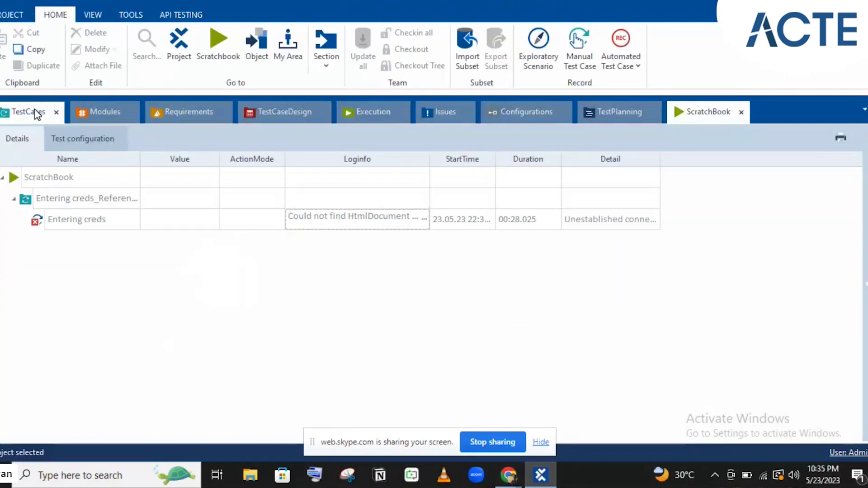
# - Jump from the Entering creds test step to its underlying Login Page module
pyautogui.click(37, 113)
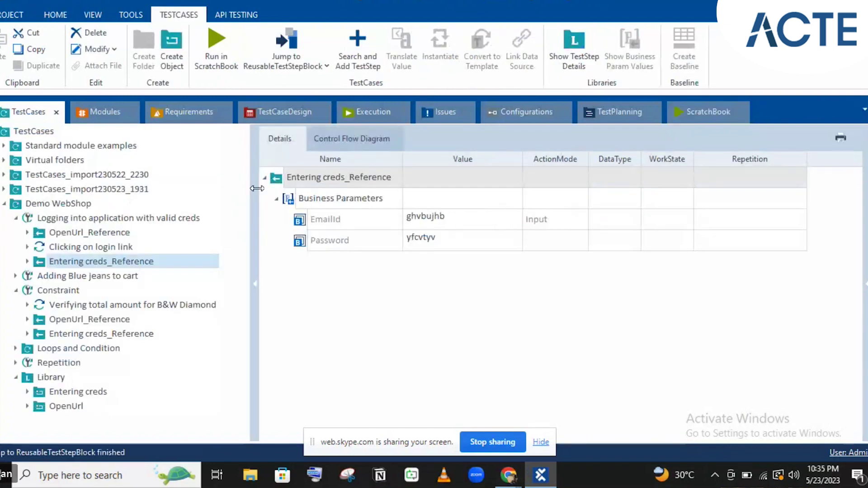
pyautogui.hotkey('ctrl', 'j')
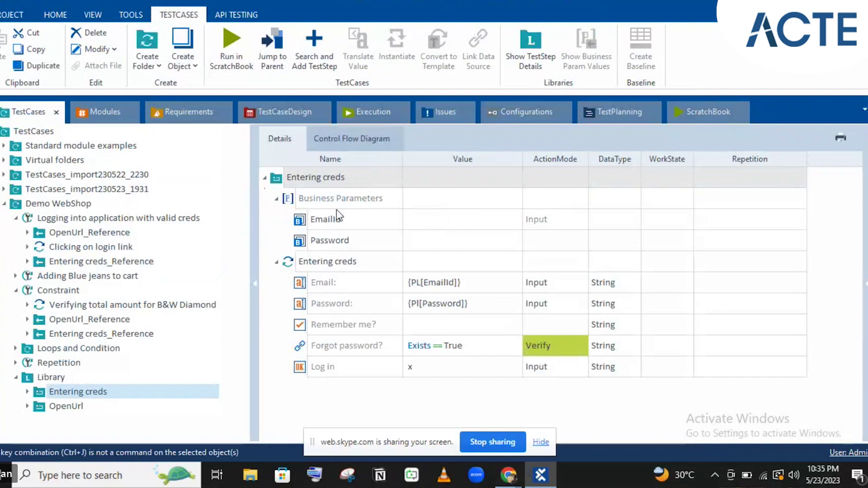
pyautogui.click(279, 180)
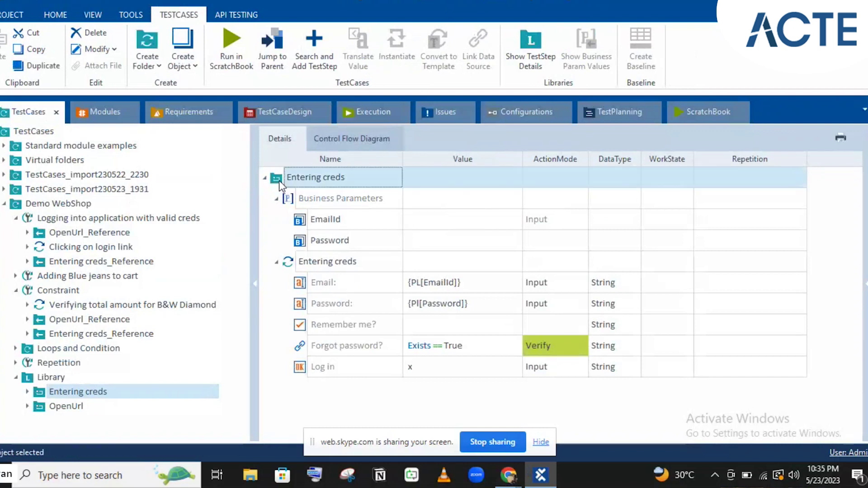
pyautogui.click(312, 266)
pyautogui.click(311, 262)
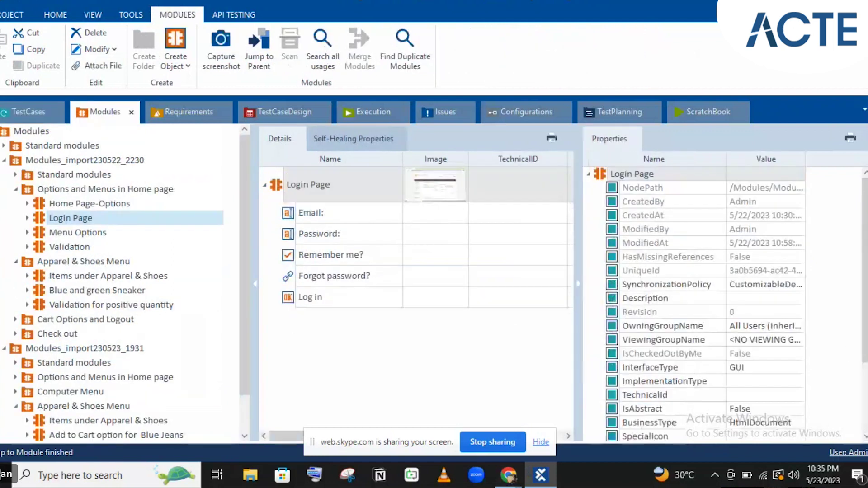
# - Check that the Login Page module's Title property is Demo*
pyautogui.scroll(-3, 802, 411)
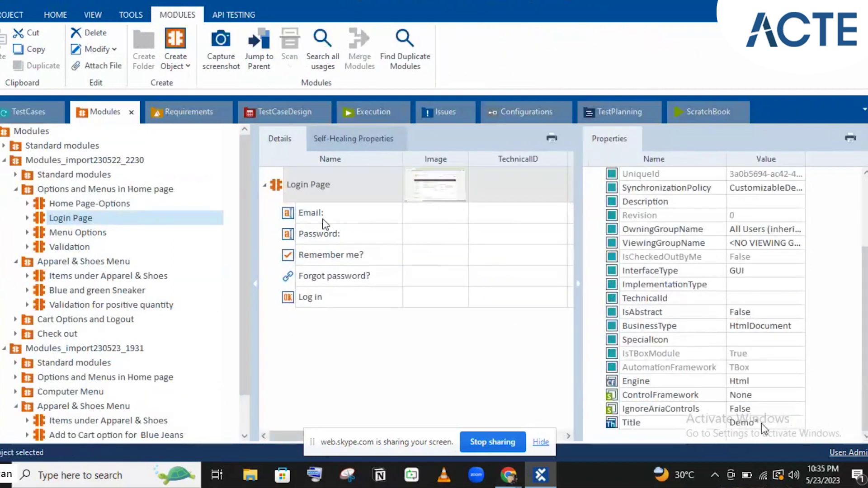
pyautogui.click(795, 423)
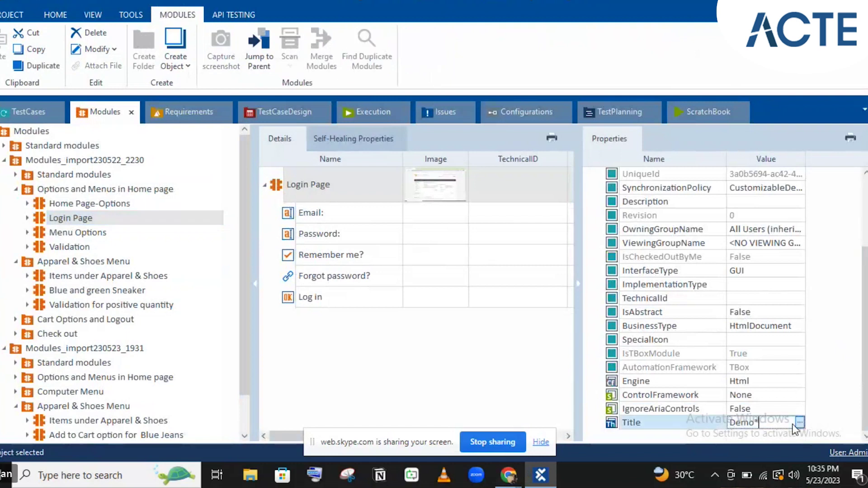
pyautogui.click(801, 423)
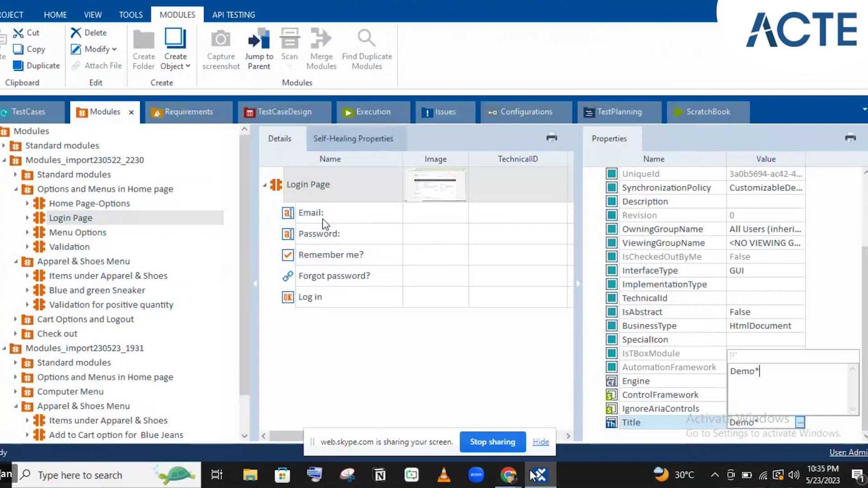
pyautogui.moveTo(516, 475)
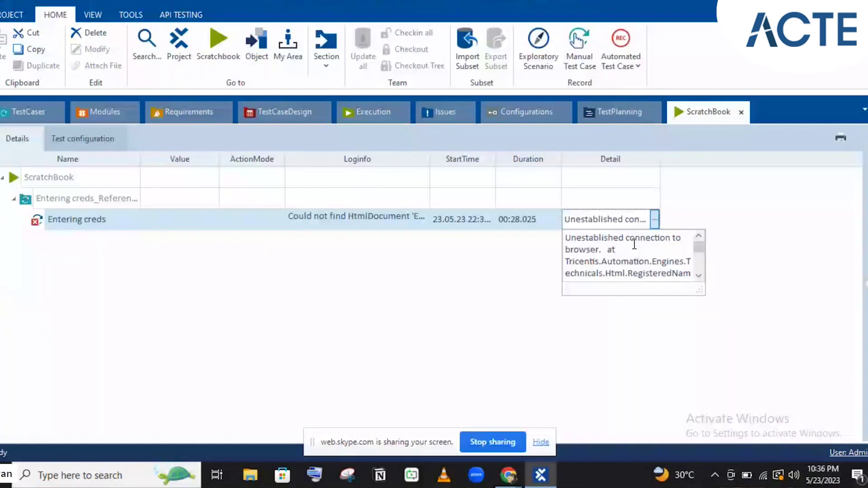
# - Close the failure detail and rerun the Entering creds_Reference test case in ScratchBook
pyautogui.click(468, 263)
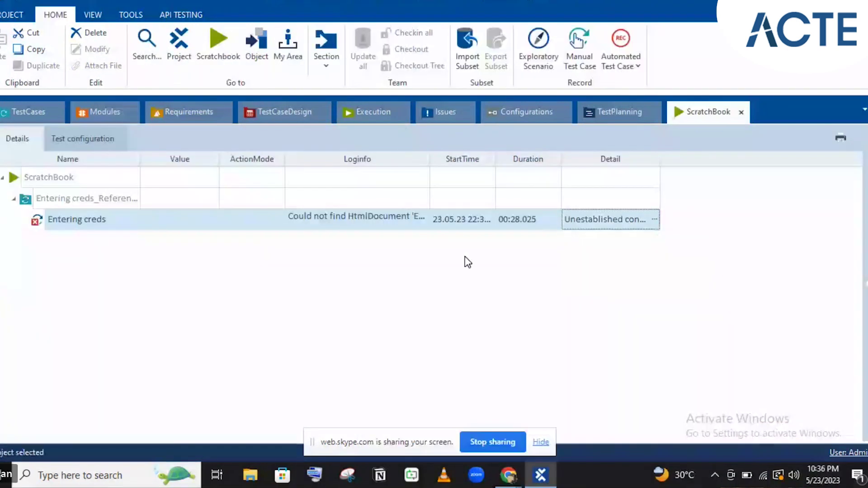
pyautogui.click(41, 117)
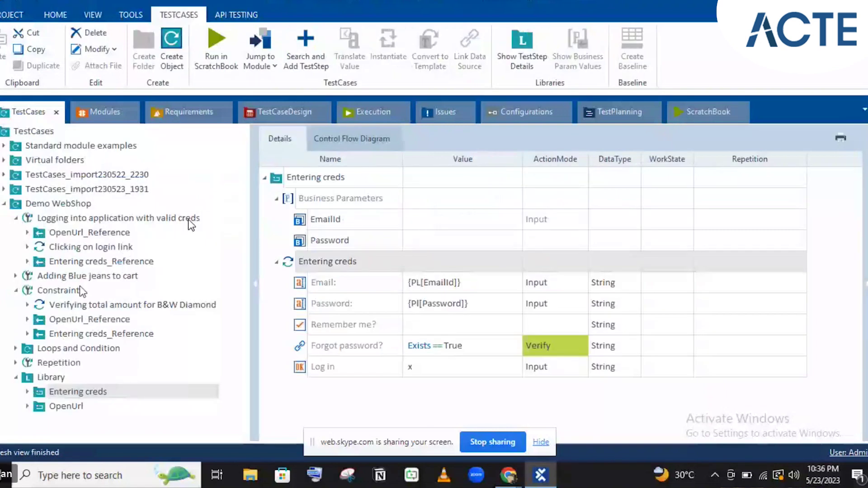
pyautogui.click(74, 263)
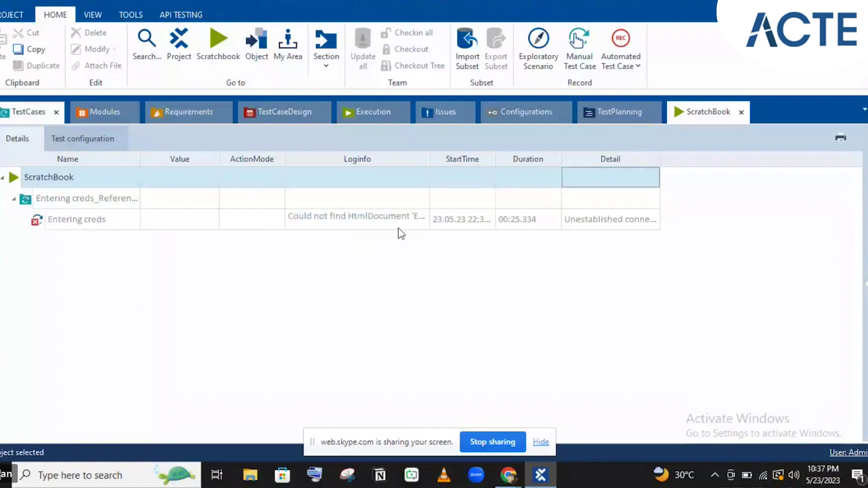
# - Read the full 'browser not found or prepared' log, then switch to the Chrome login page
pyautogui.click(399, 226)
pyautogui.click(424, 220)
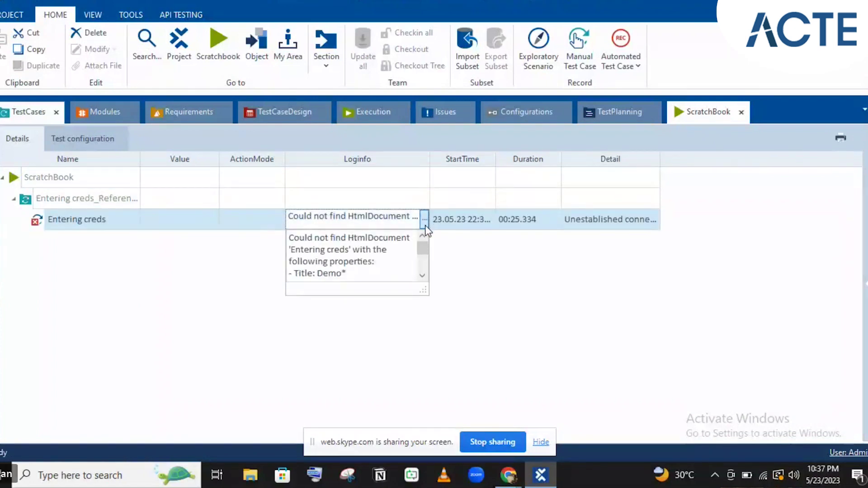
pyautogui.moveTo(425, 253); pyautogui.dragTo(428, 269)
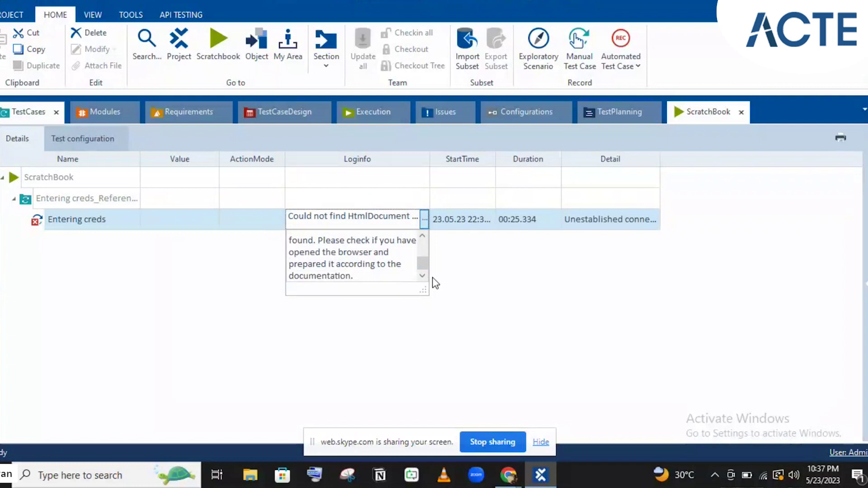
pyautogui.click(507, 484)
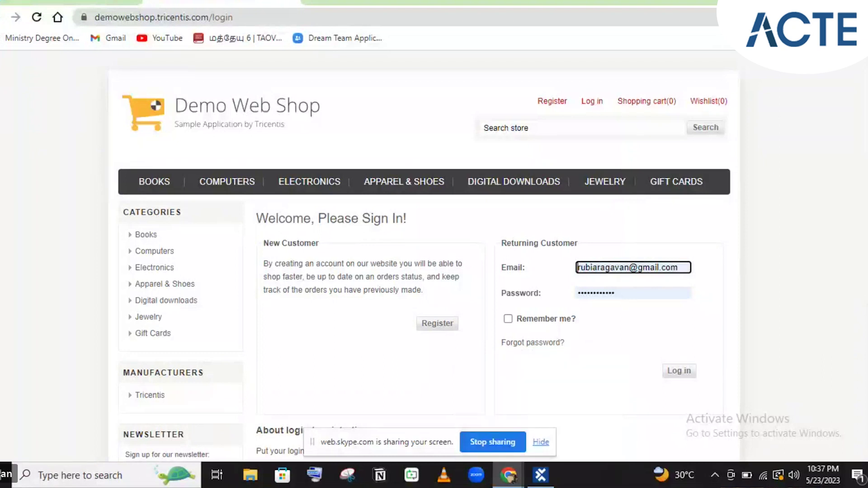
# - Confirm the Tricentis Automation Extension is installed in Chrome's extensions list
pyautogui.click(802, 17)
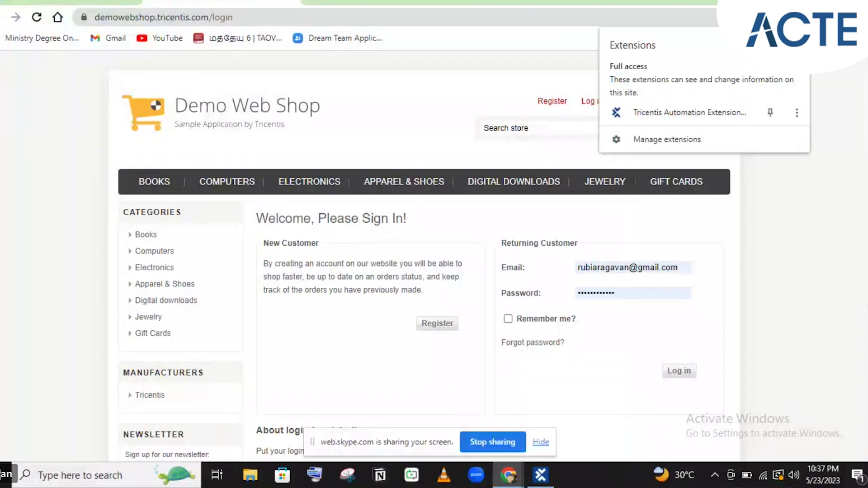
pyautogui.click(798, 113)
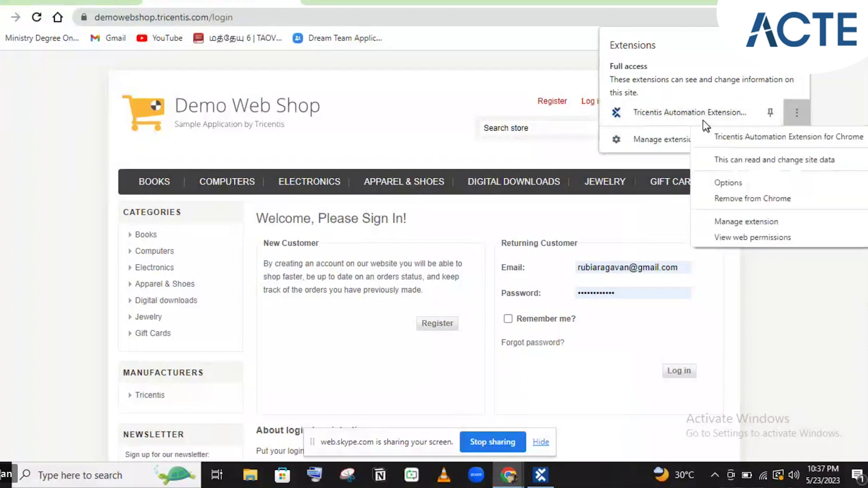
pyautogui.press('Escape')
pyautogui.press('Escape')
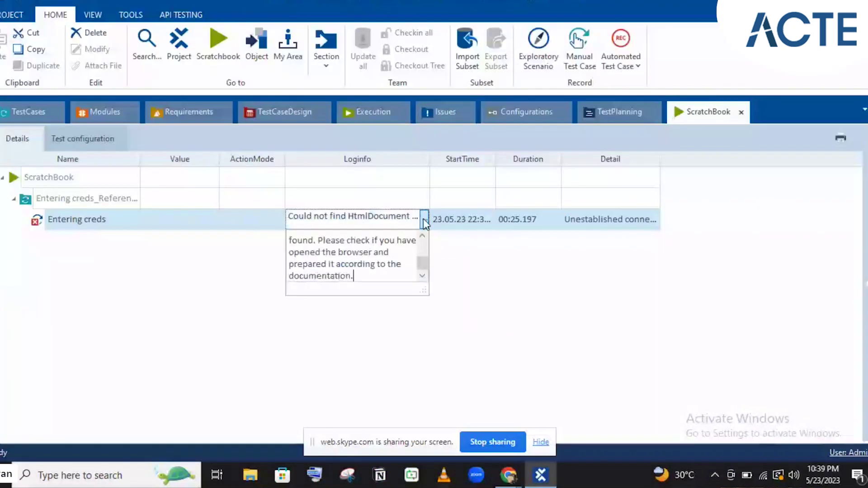
# - Close the log message and select the Entering creds test case in the test case tree
pyautogui.scroll(3, 418, 240)
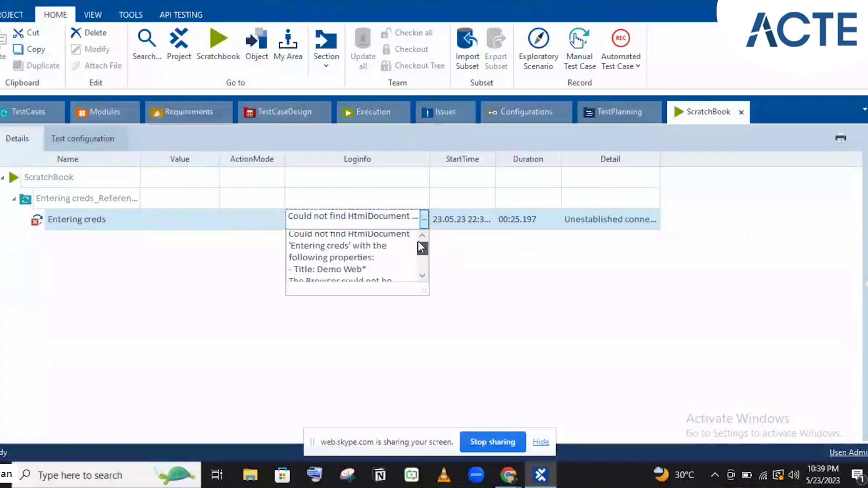
pyautogui.click(30, 112)
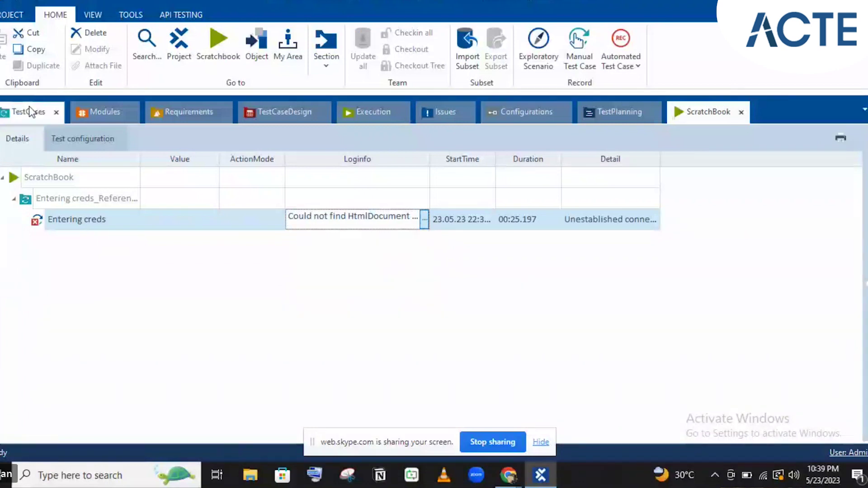
pyautogui.click(30, 111)
pyautogui.click(74, 391)
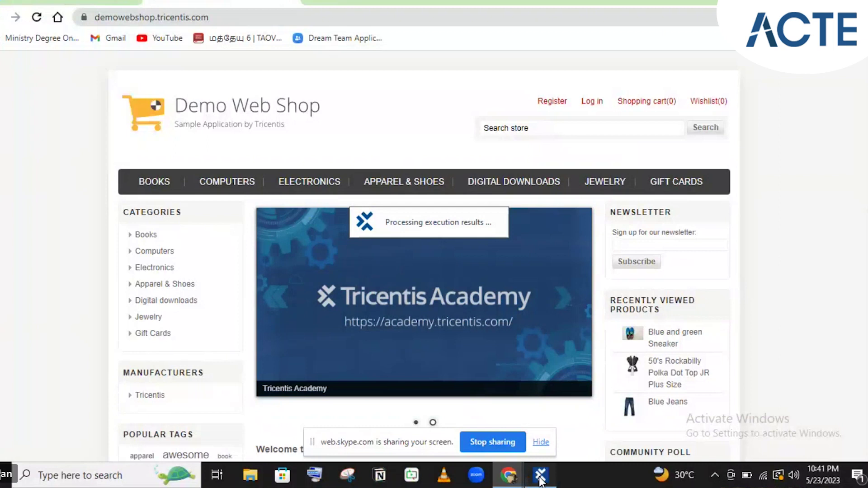
# - Return to Tosca Commander once the run has loaded the Demo Web Shop home page
pyautogui.click(541, 476)
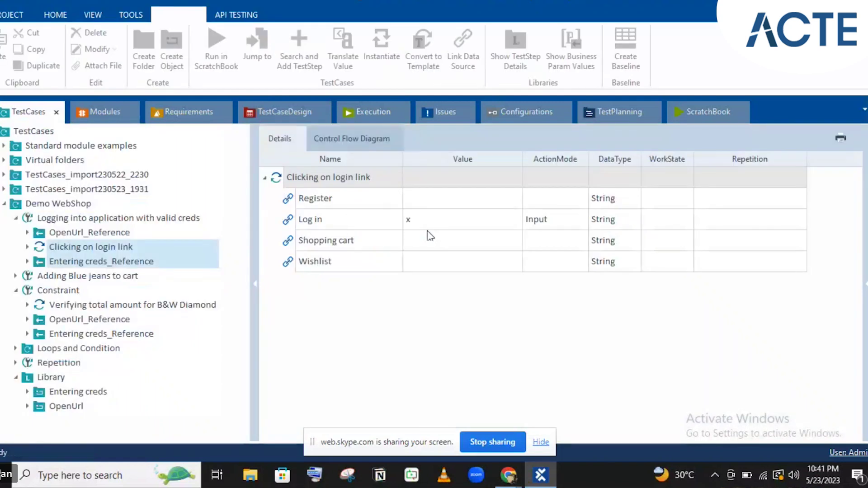
# - Read the full failure message of the failed login-link step
pyautogui.click(425, 202)
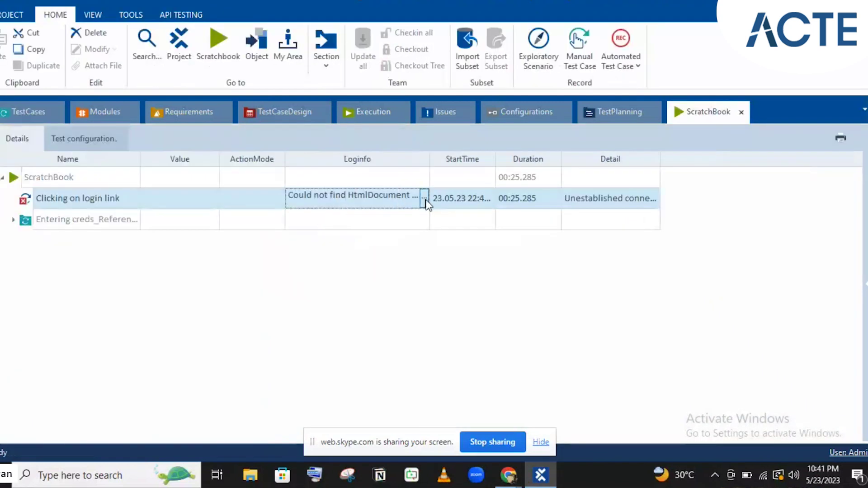
pyautogui.click(425, 199)
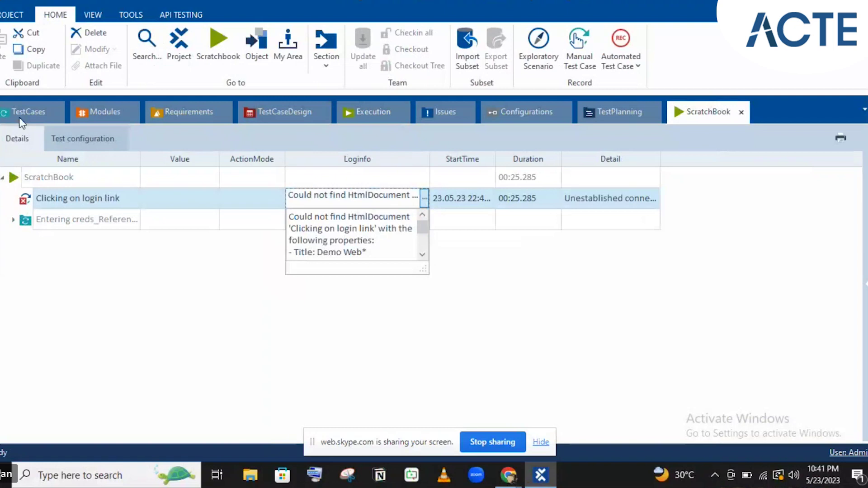
pyautogui.click(19, 115)
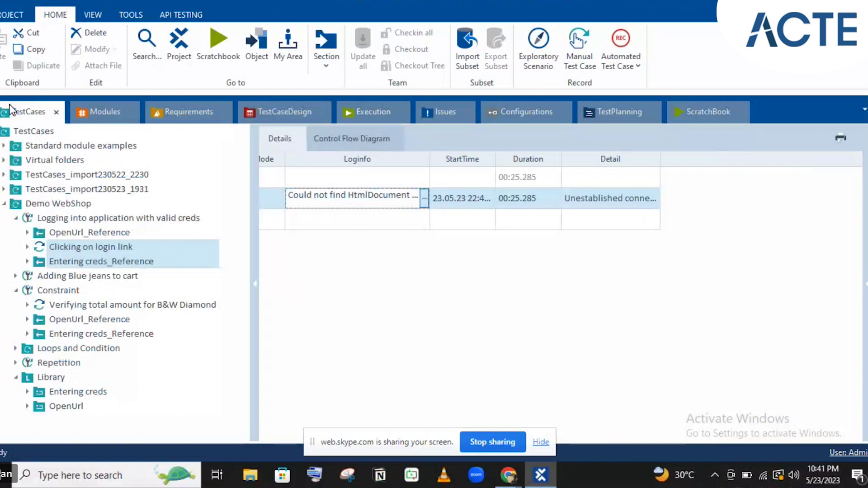
# - Review the valid-creds test case's Url test configuration without changing it, then switch to Chrome
pyautogui.click(118, 218)
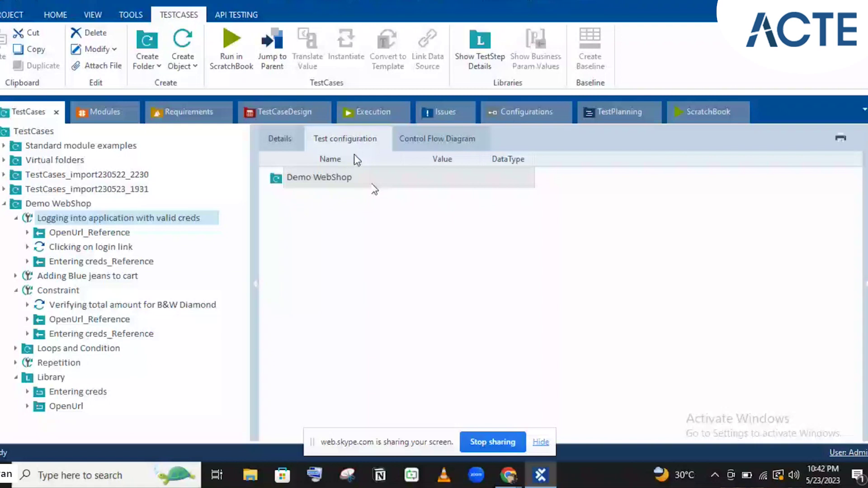
pyautogui.click(102, 261)
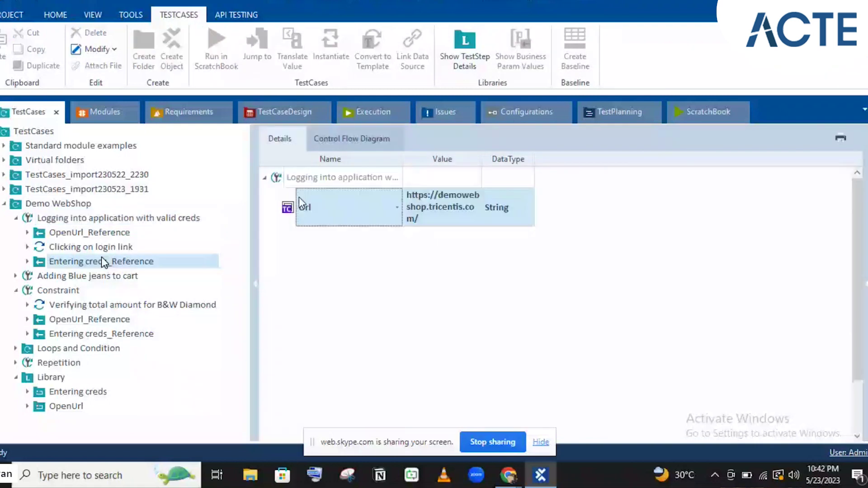
pyautogui.click(80, 220)
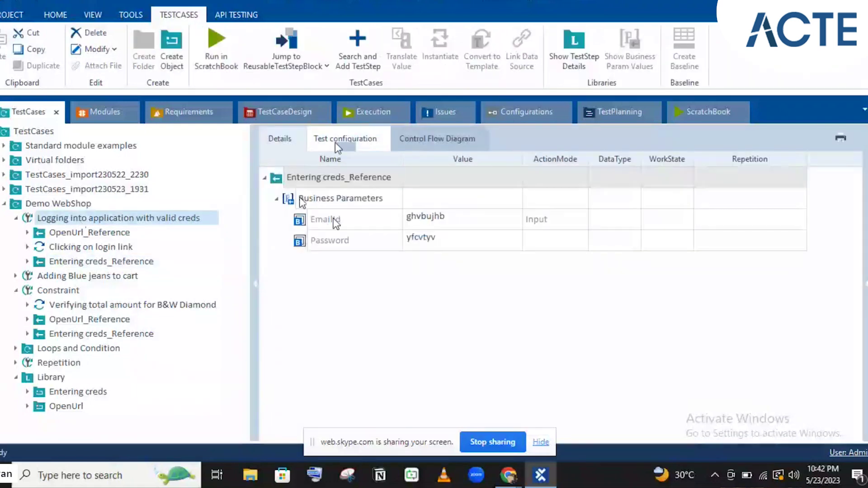
pyautogui.click(336, 142)
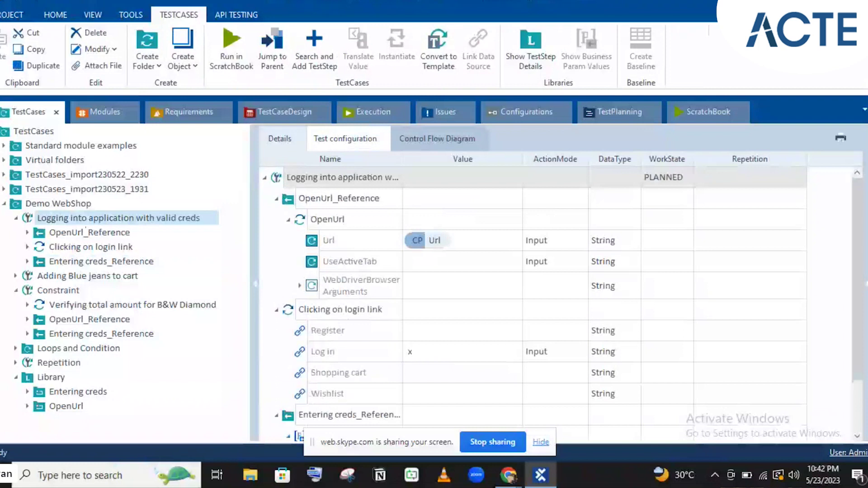
pyautogui.rightClick(345, 213)
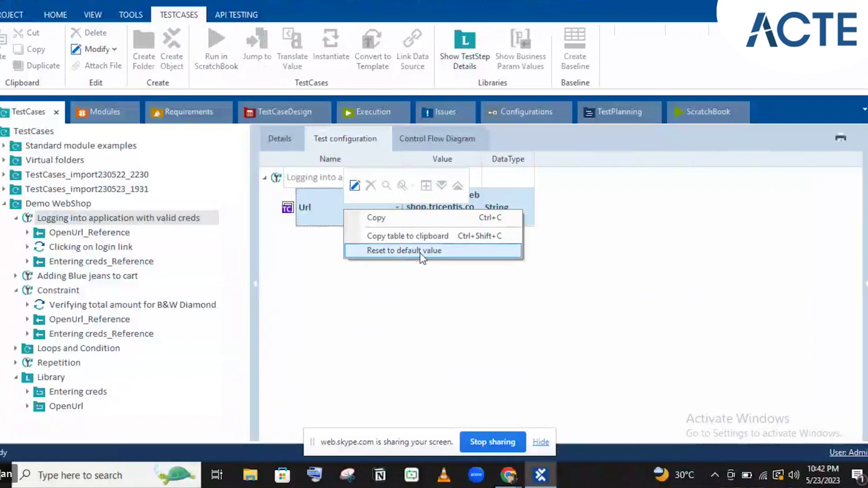
pyautogui.click(356, 317)
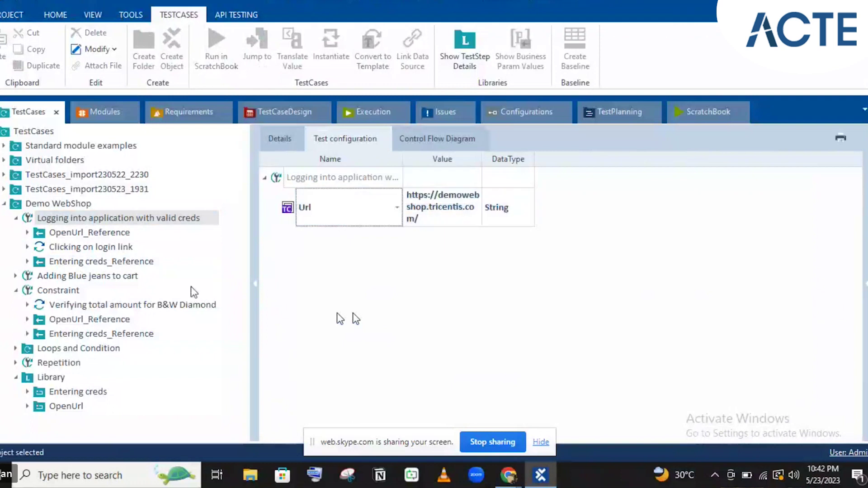
pyautogui.click(109, 264)
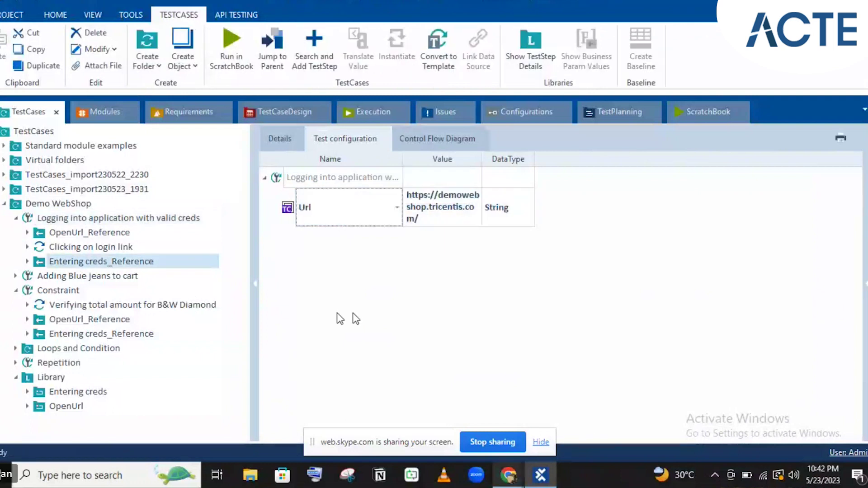
pyautogui.click(509, 475)
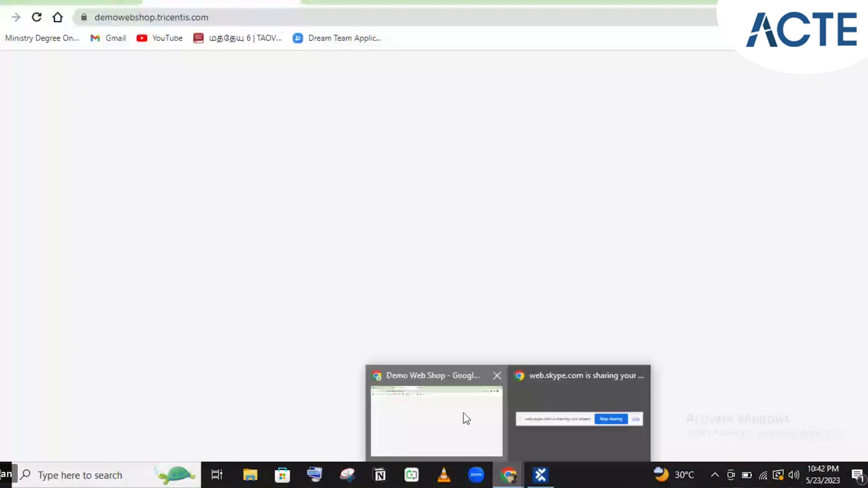
# - Watch the login page fill with an invalid email, then return to the Tosca run results
pyautogui.click(463, 413)
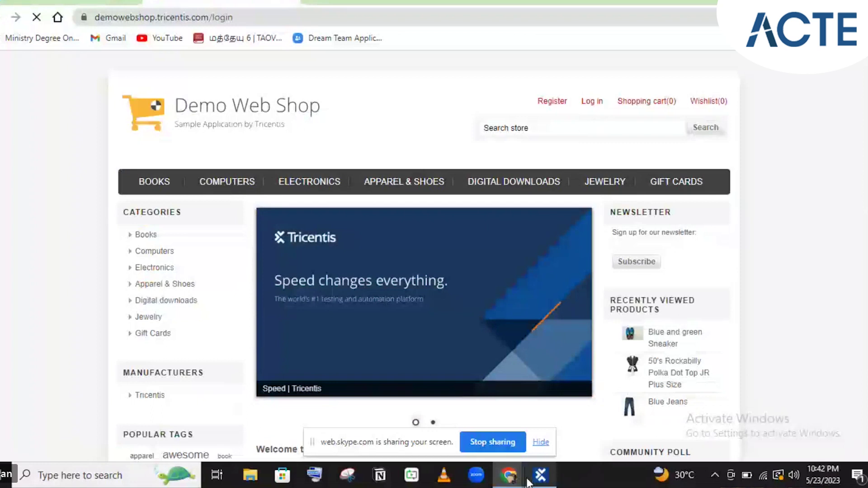
pyautogui.click(528, 481)
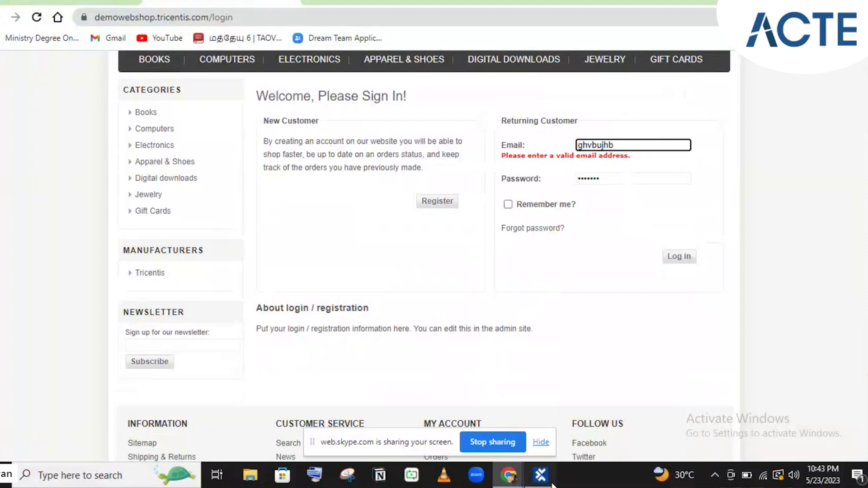
pyautogui.click(551, 483)
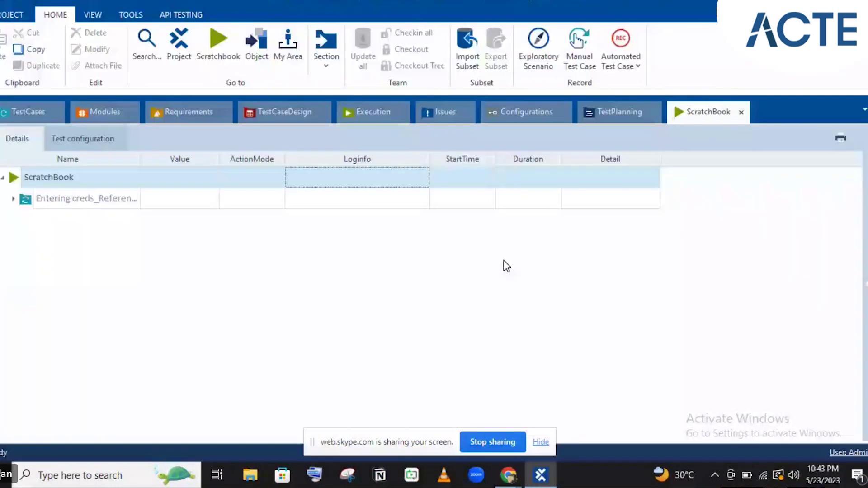
# - Expand the Entering creds_Reference run results to confirm they passed, then return to the TestCases tree
pyautogui.click(13, 199)
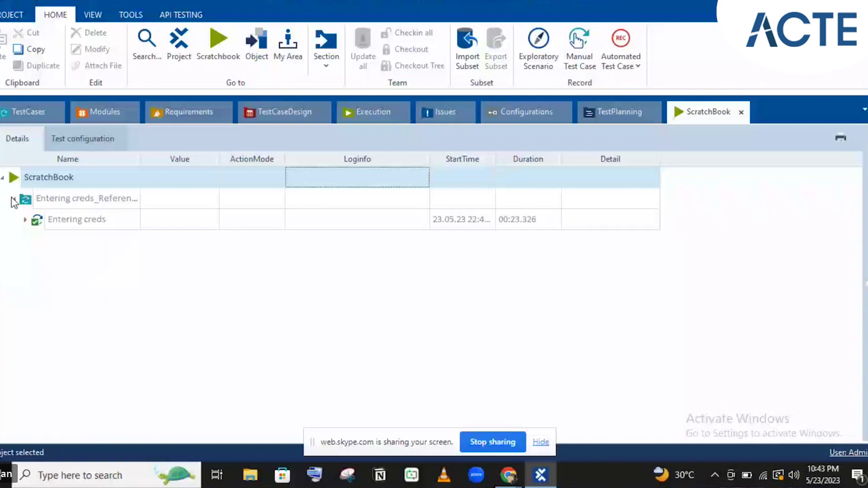
pyautogui.click(34, 109)
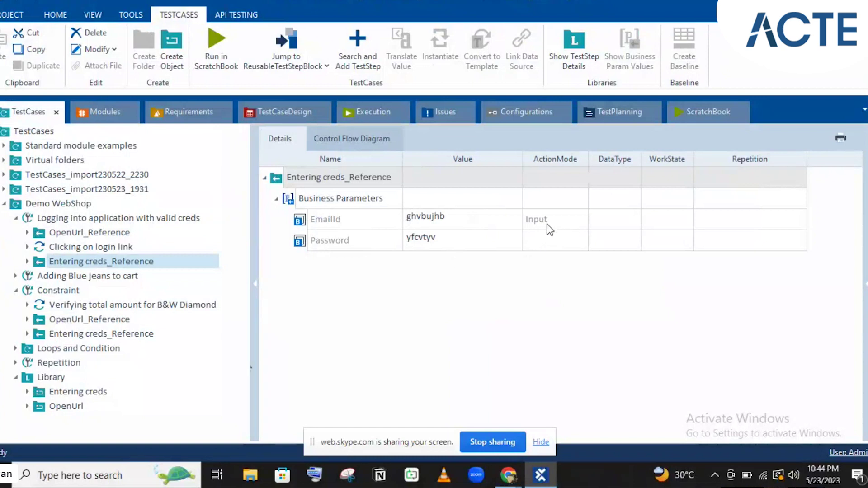
# - Show the Library's Entering creds block with its EmailId and Password parameters
pyautogui.click(79, 394)
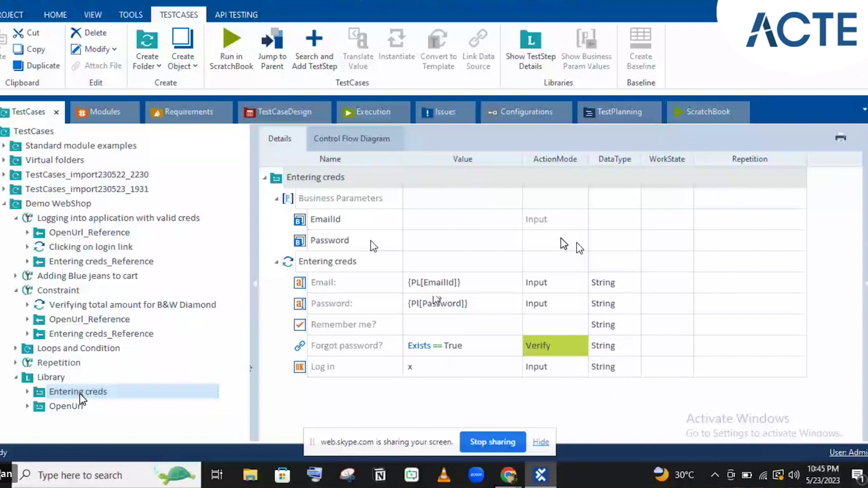
# - Collapse the valid-creds test case, Constraint test case and Library folders in the tree
pyautogui.click(15, 218)
pyautogui.click(15, 248)
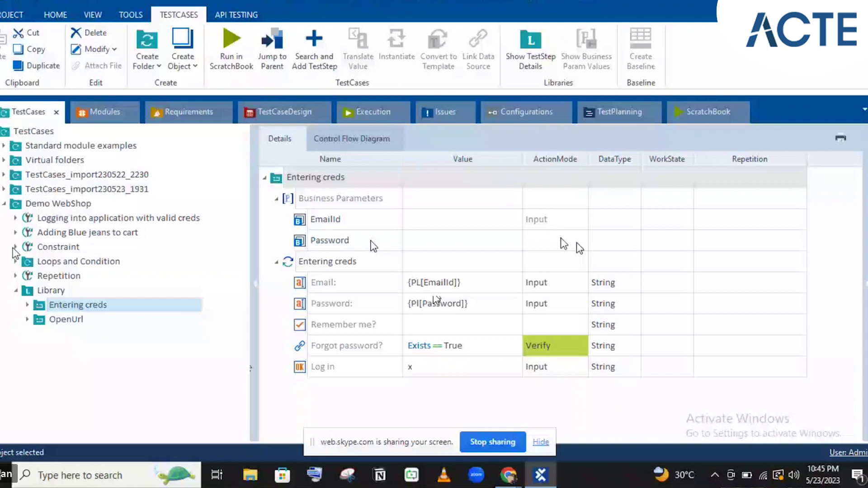
pyautogui.click(16, 291)
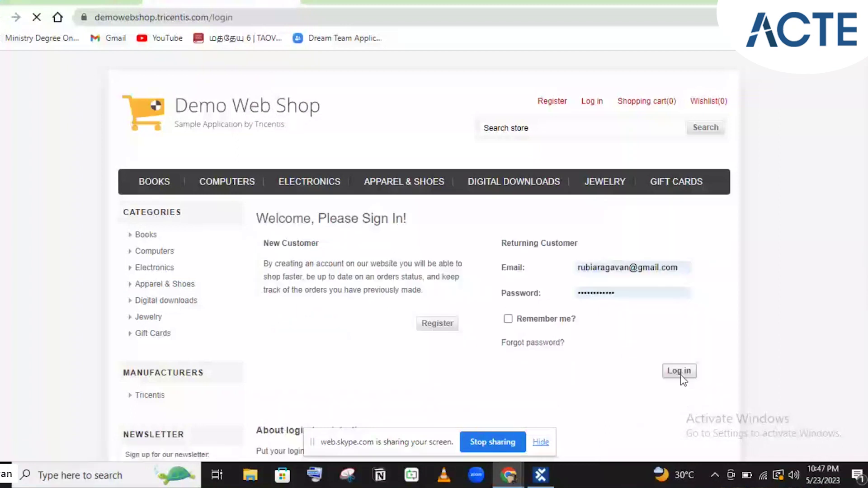
pyautogui.click(680, 372)
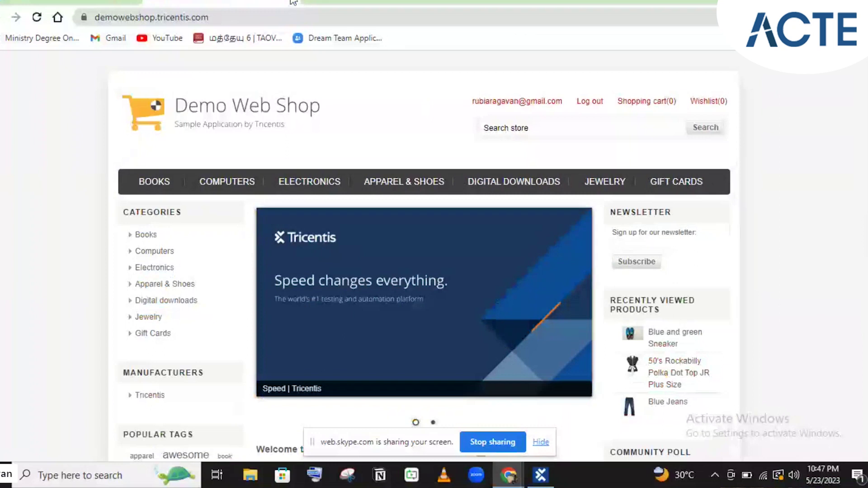
pyautogui.click(293, 2)
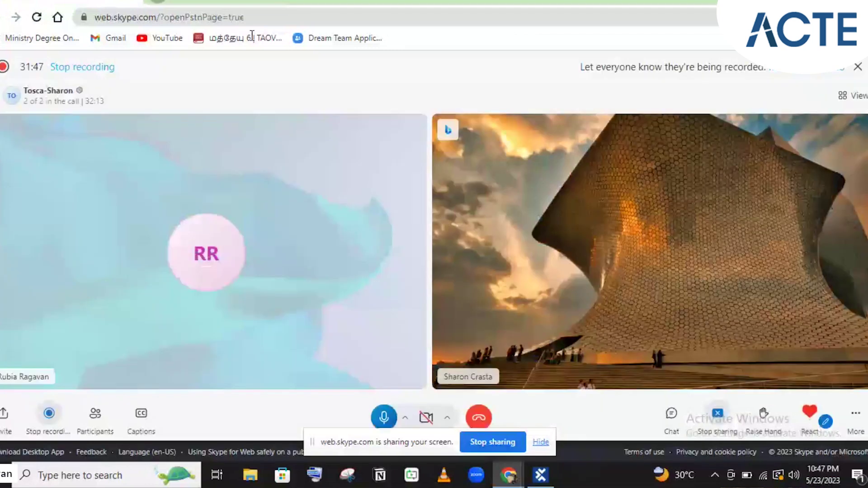
pyautogui.click(252, 36)
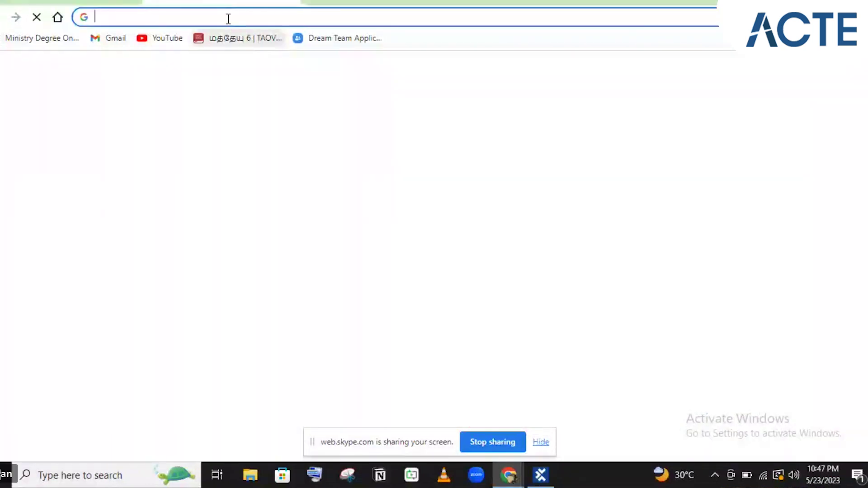
pyautogui.write('demo')
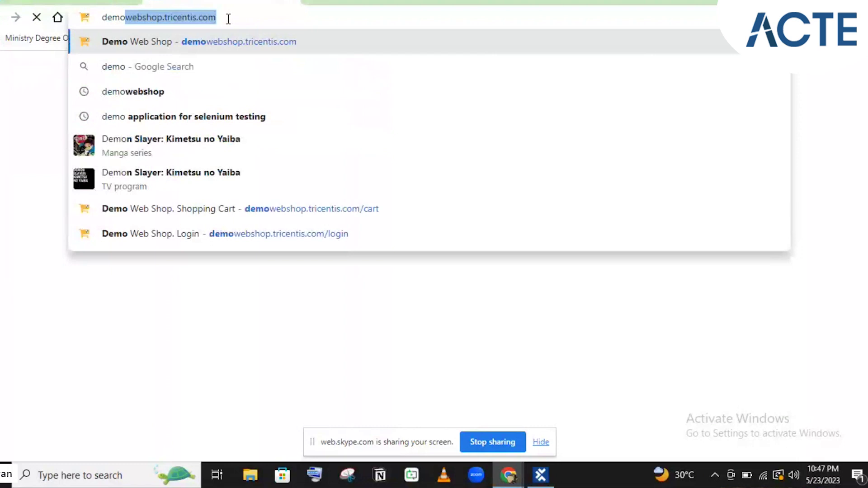
pyautogui.press('Return')
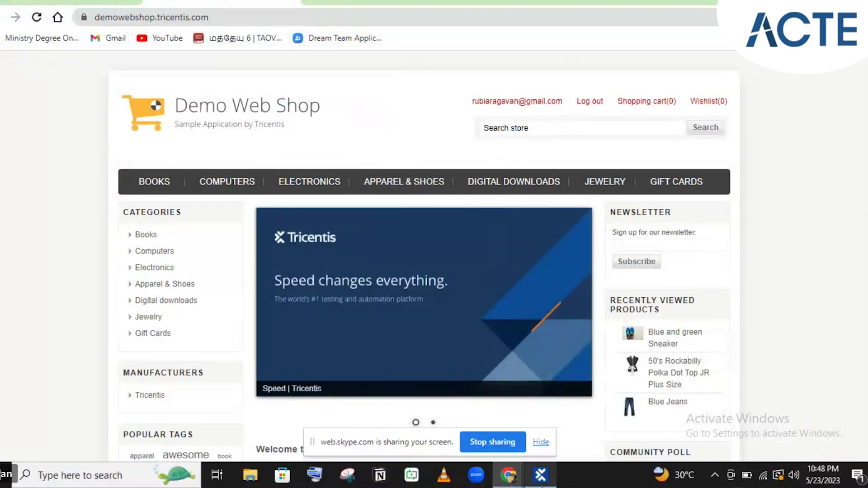
pyautogui.moveTo(541, 475)
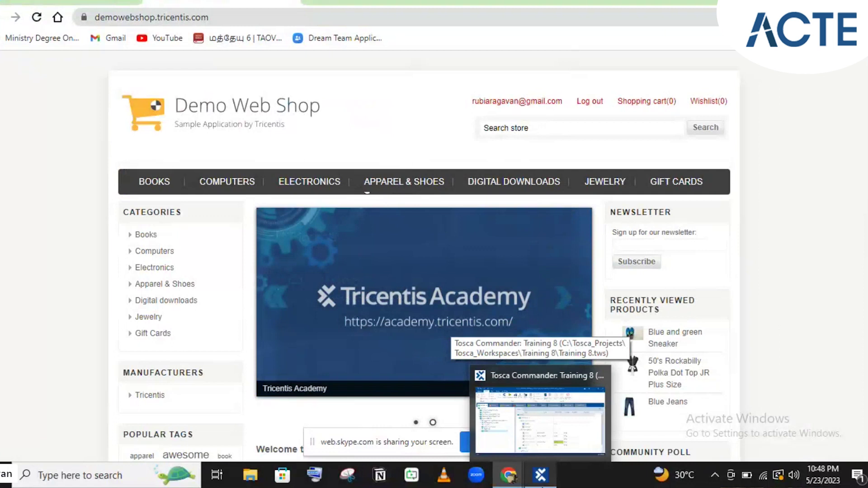
# - In Tosca, step through OpenUrl_Reference and Clicking on login link to reach Entering creds_Reference's parameters
pyautogui.click(540, 421)
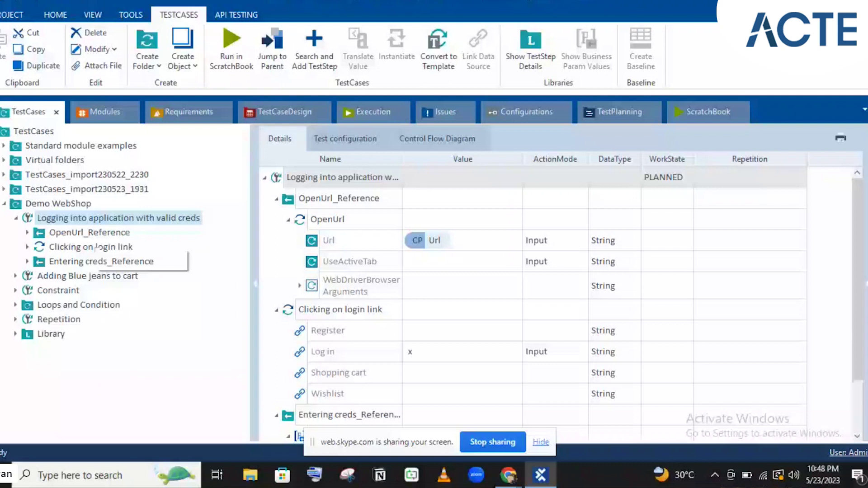
pyautogui.click(80, 232)
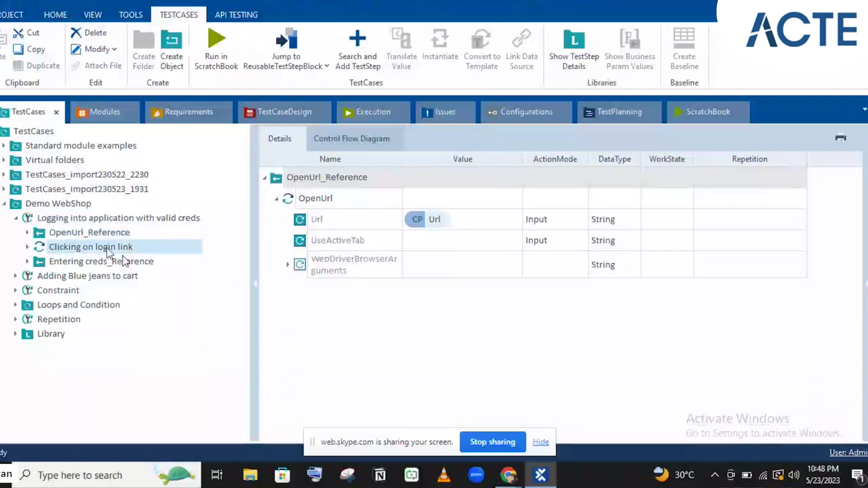
pyautogui.click(107, 248)
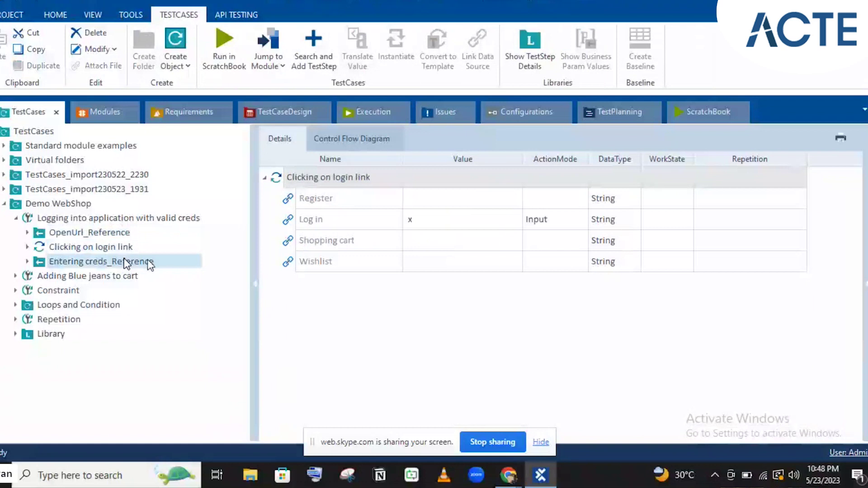
pyautogui.click(150, 262)
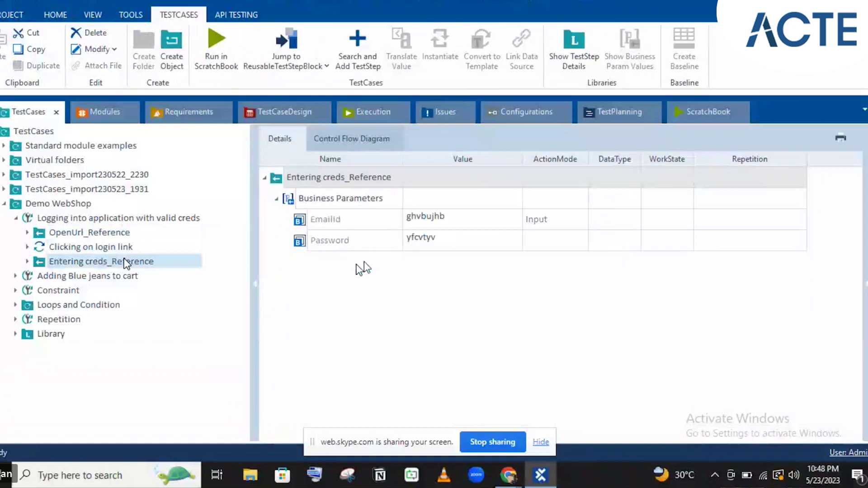
# - Set EmailId to the registered account's e-mail and replace Password with the account password
pyautogui.click(436, 229)
pyautogui.click(436, 229)
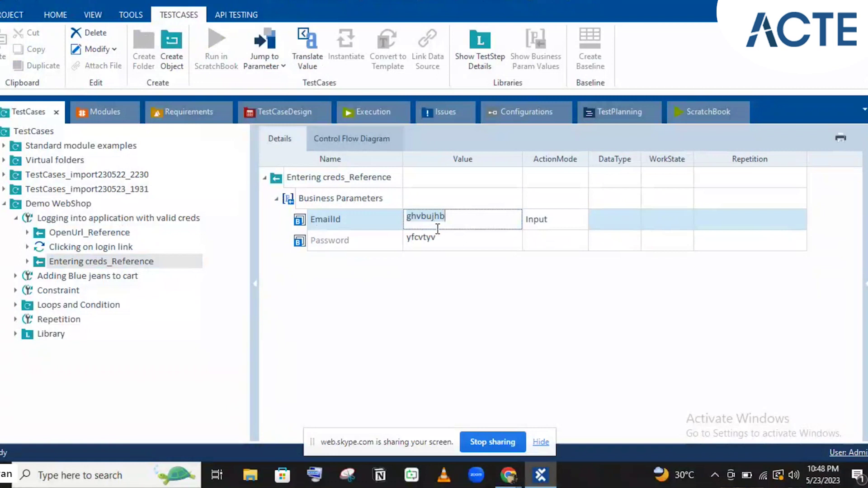
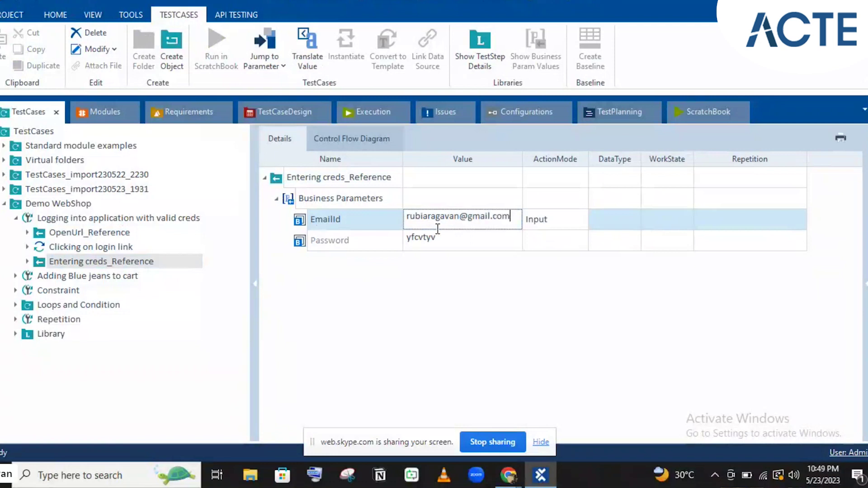
pyautogui.press('Return')
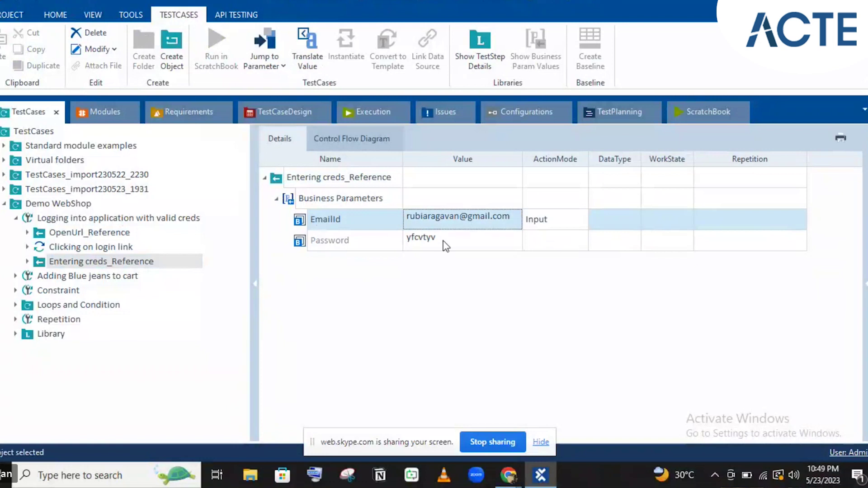
pyautogui.click(444, 241)
pyautogui.hotkey('ctrl', 'a')
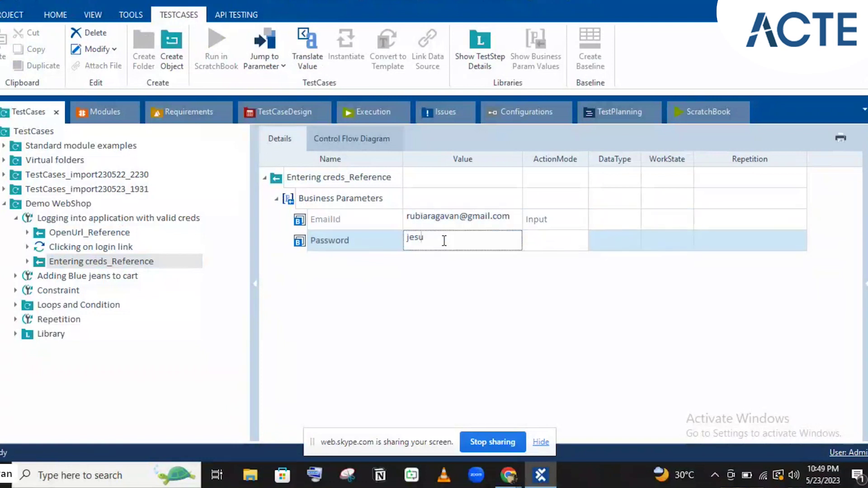
# - Create a Recovery Scenario Collection in the 'Logging into application with valid creds' test case
pyautogui.click(148, 218)
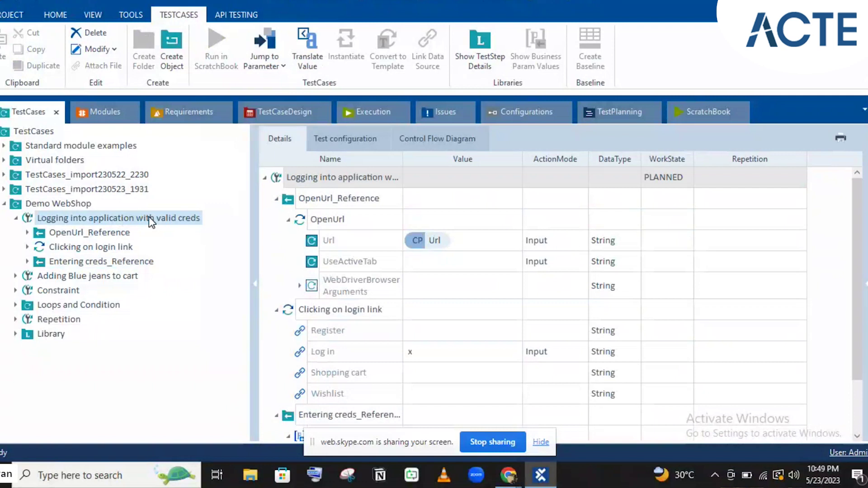
pyautogui.rightClick(150, 222)
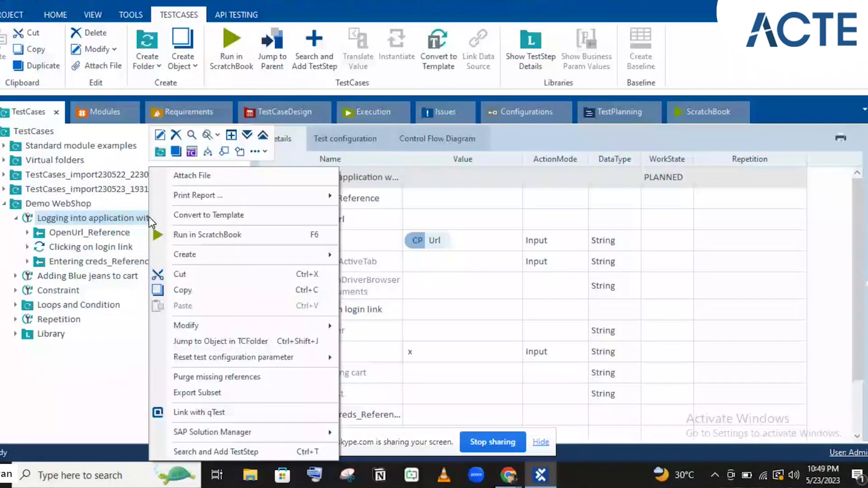
pyautogui.click(258, 151)
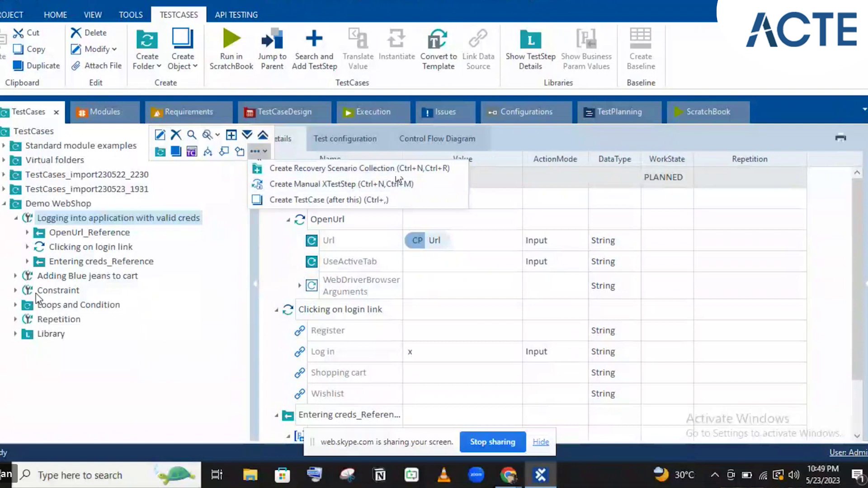
pyautogui.click(305, 170)
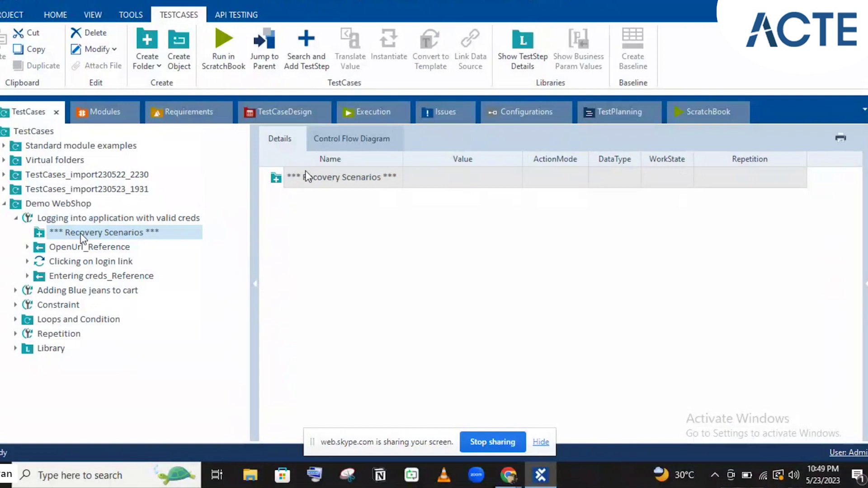
# - Create a recovery scenario named 'Recovery Scenario-1' in the collection, then switch to Chrome
pyautogui.rightClick(113, 235)
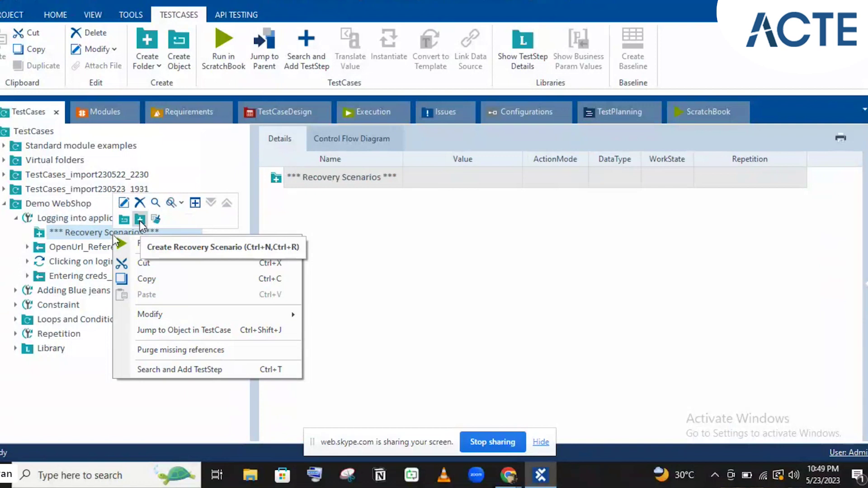
pyautogui.click(139, 221)
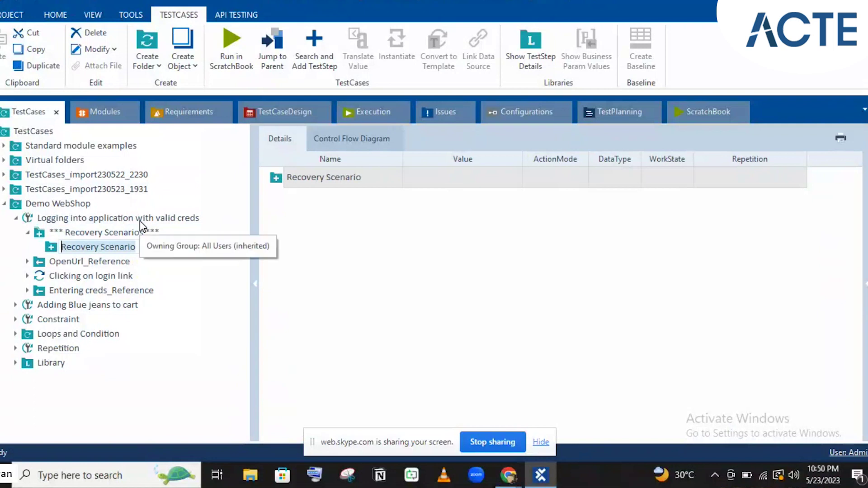
pyautogui.click(148, 249)
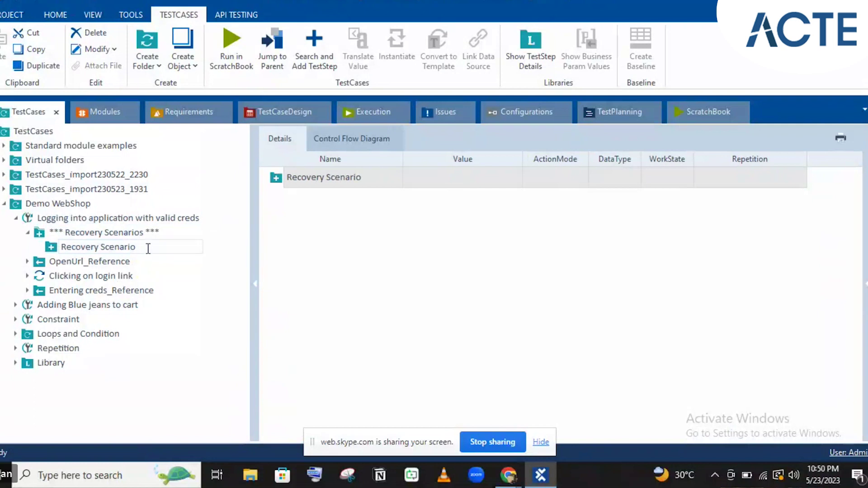
pyautogui.write('-1')
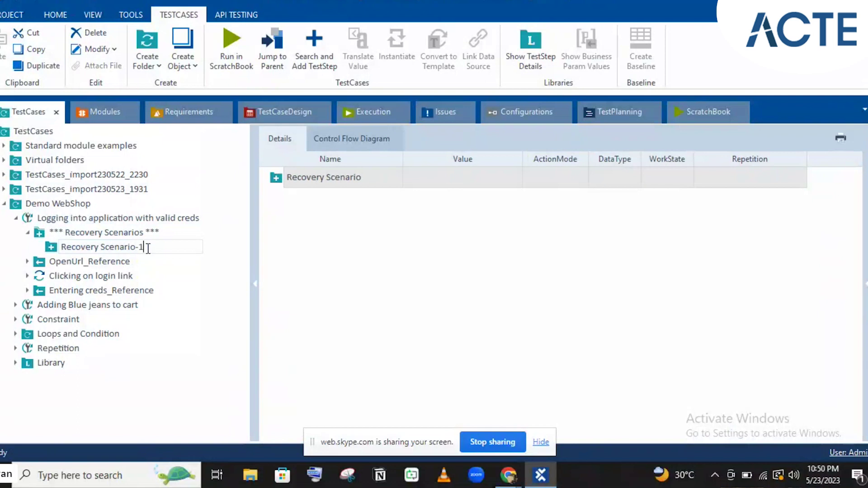
pyautogui.press('Return')
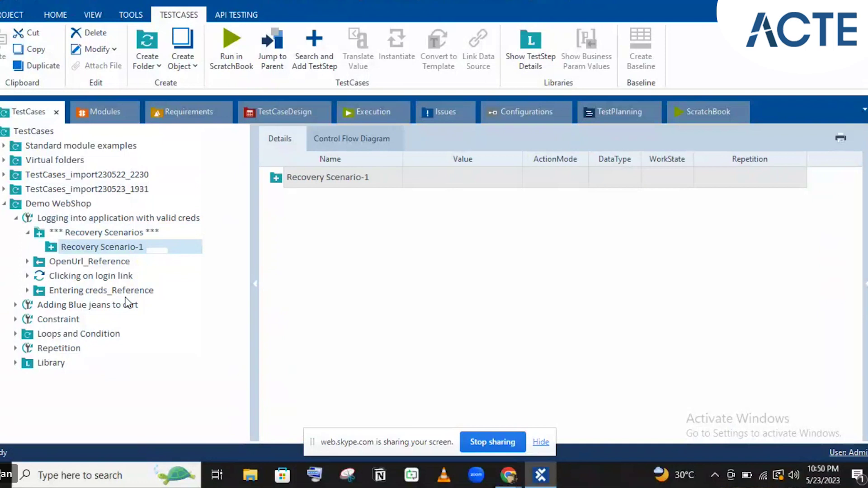
pyautogui.hotkey('alt', 'Tab')
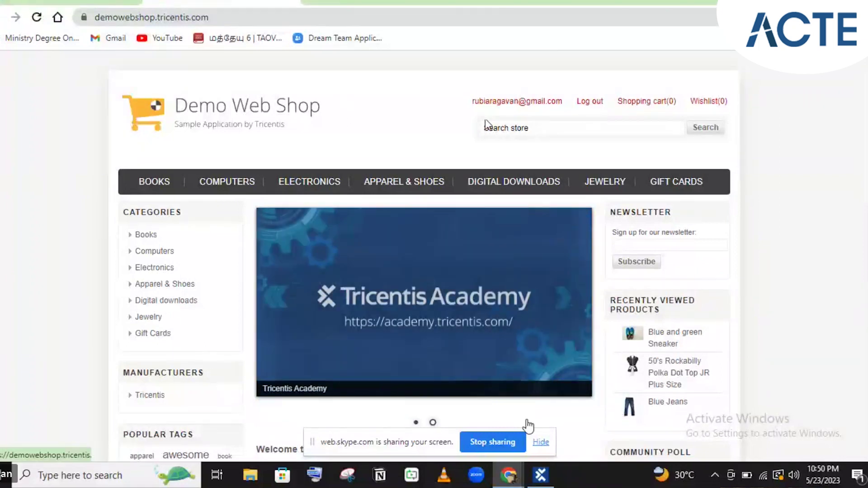
# - Compare the signed-in Demo Web Shop page with the login step, then open Recovery Scenario-1
pyautogui.click(540, 475)
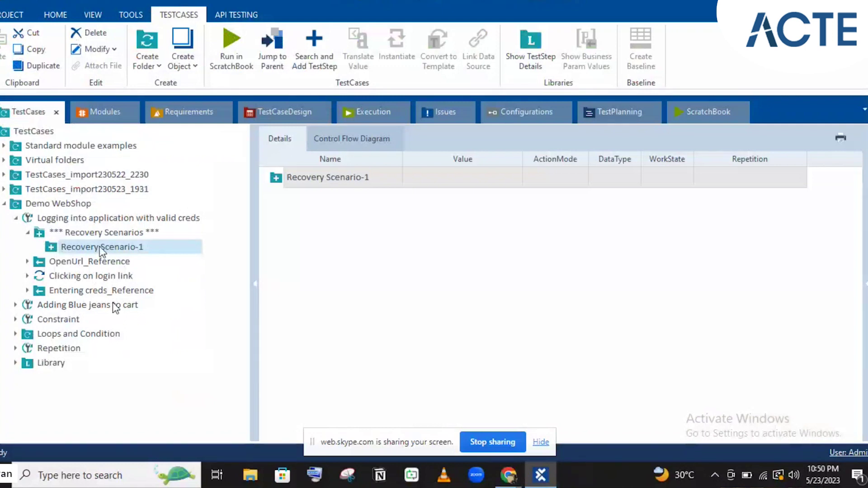
pyautogui.click(116, 276)
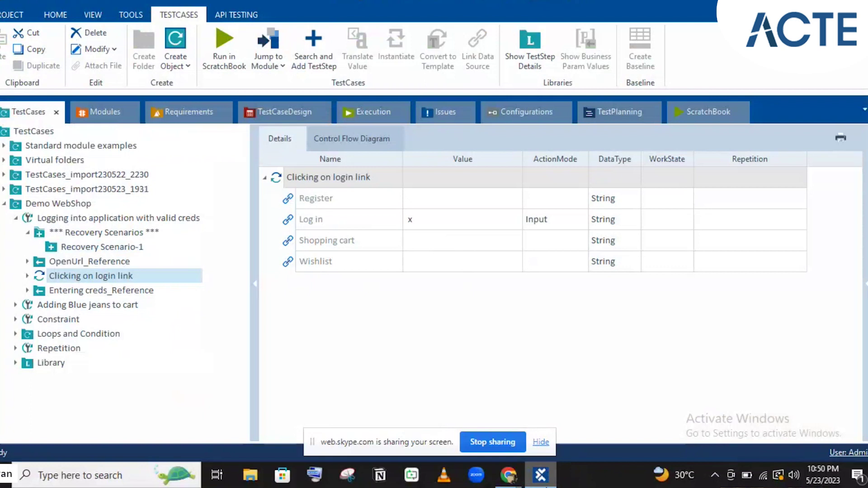
pyautogui.press('F6')
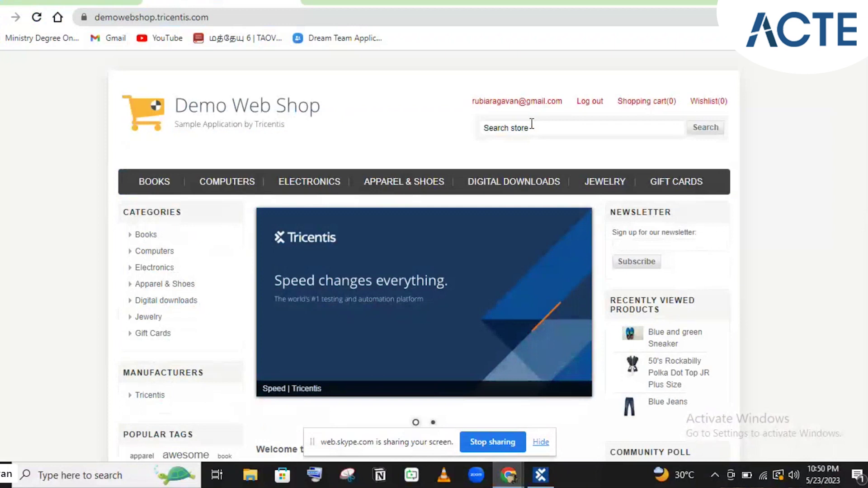
pyautogui.click(541, 475)
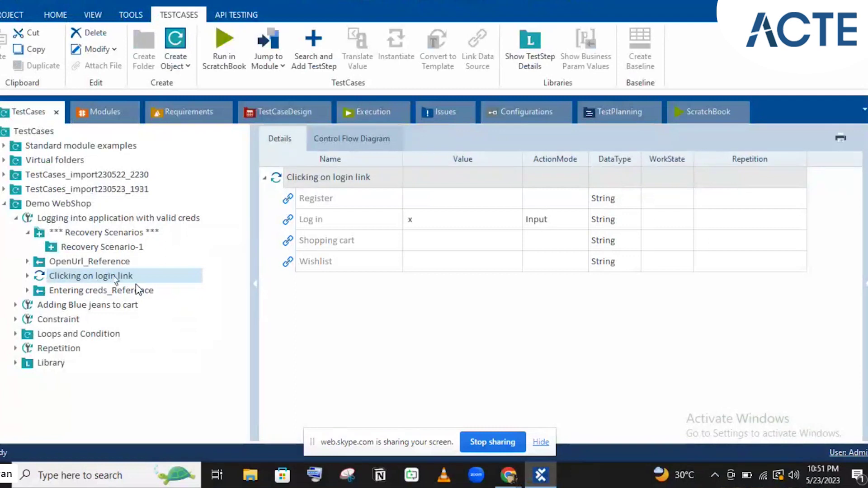
pyautogui.click(554, 475)
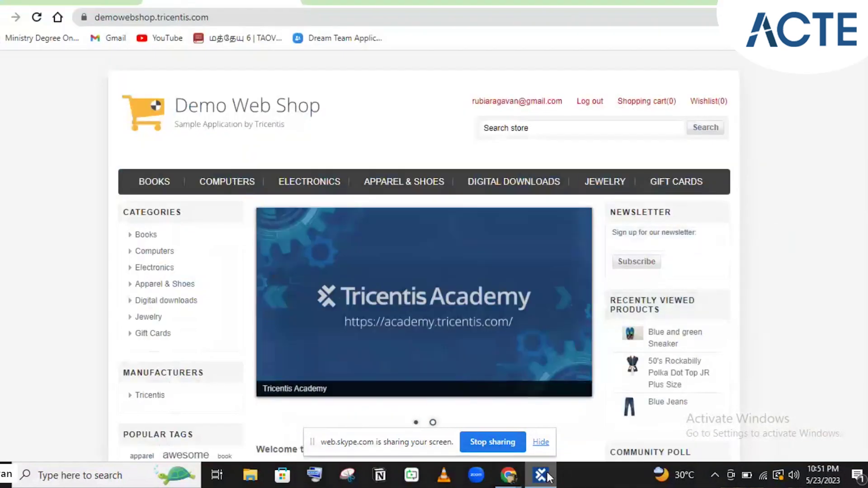
pyautogui.click(553, 472)
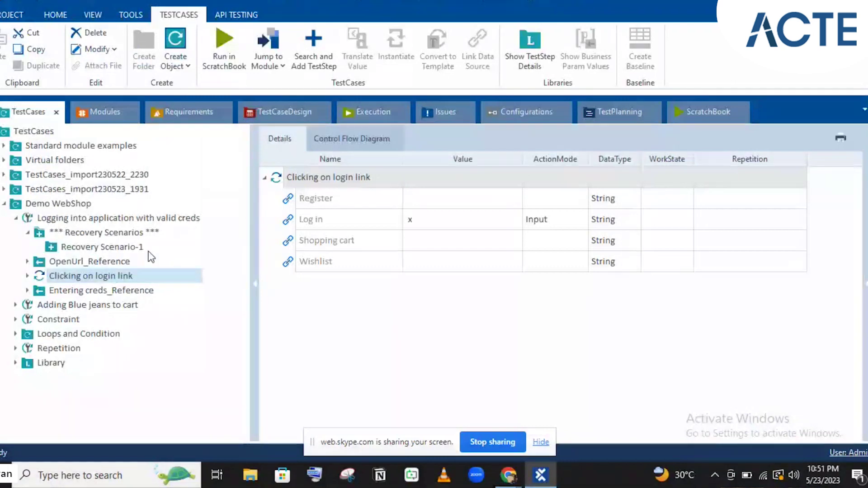
pyautogui.click(121, 249)
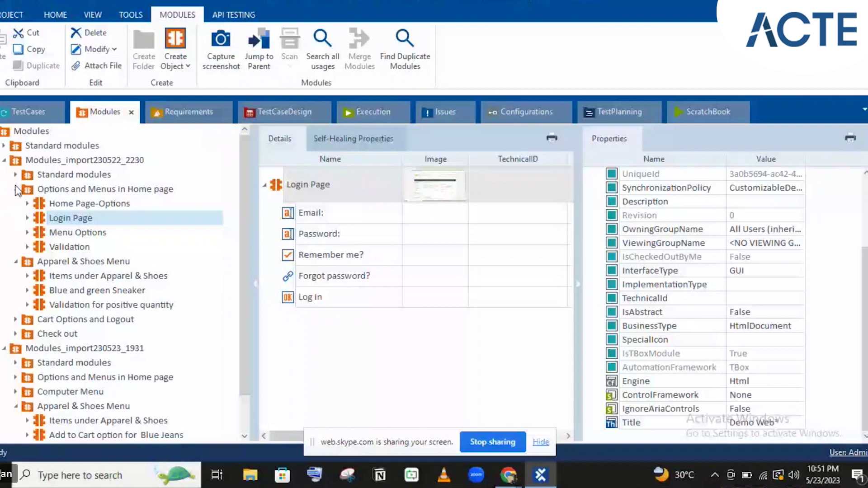
# - Drag the Account and Logout module into Recovery Scenario-1
pyautogui.moveTo(45, 322); pyautogui.dragTo(93, 245)
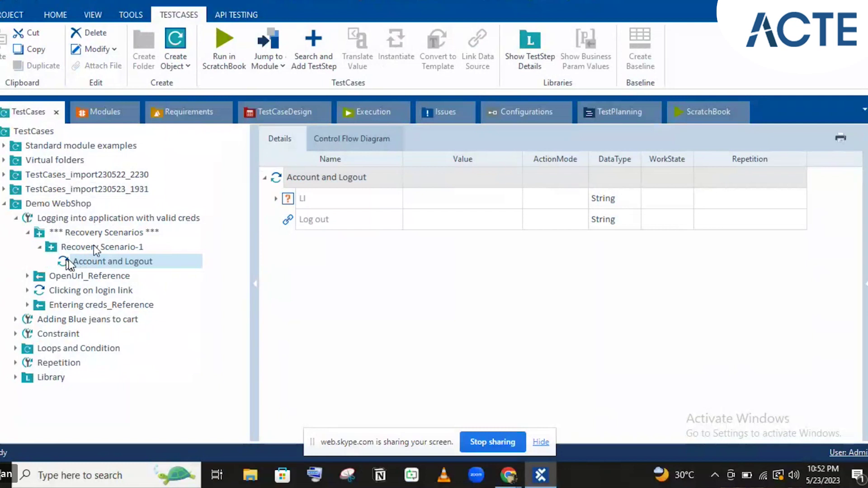
# - Rename the Account and Logout step to 'Logout' and display Recovery Scenario-1
pyautogui.click(94, 262)
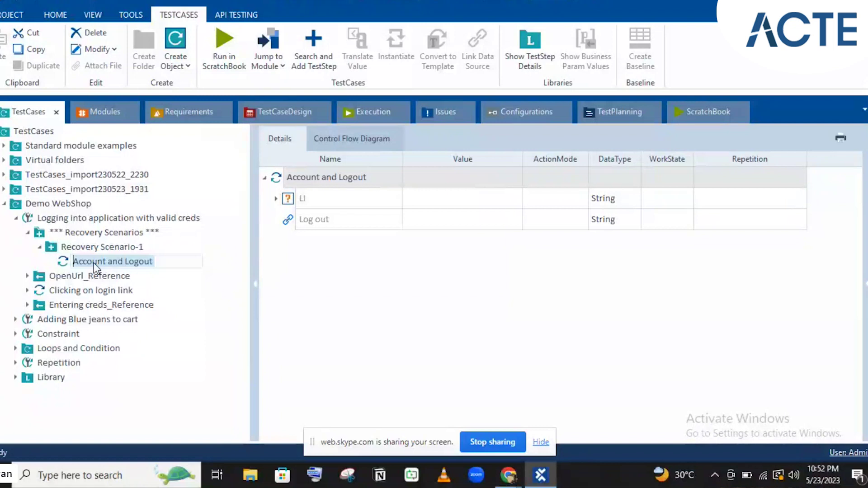
pyautogui.write('Logout')
pyautogui.click(300, 267)
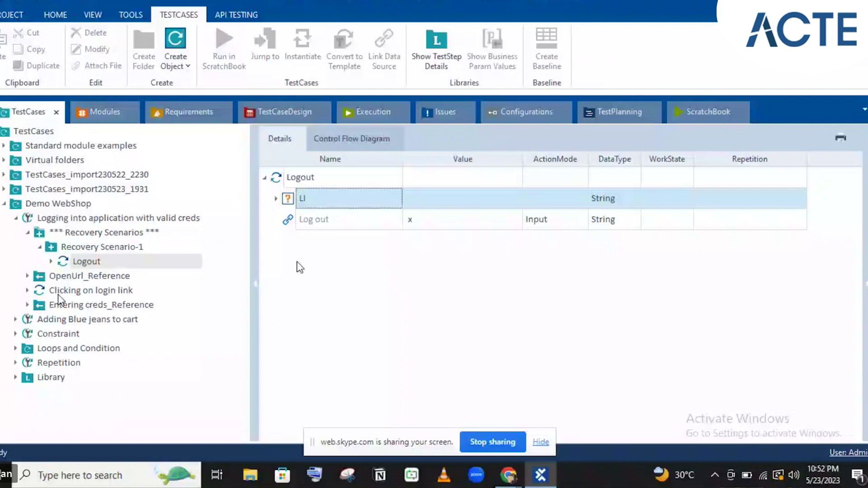
pyautogui.click(115, 234)
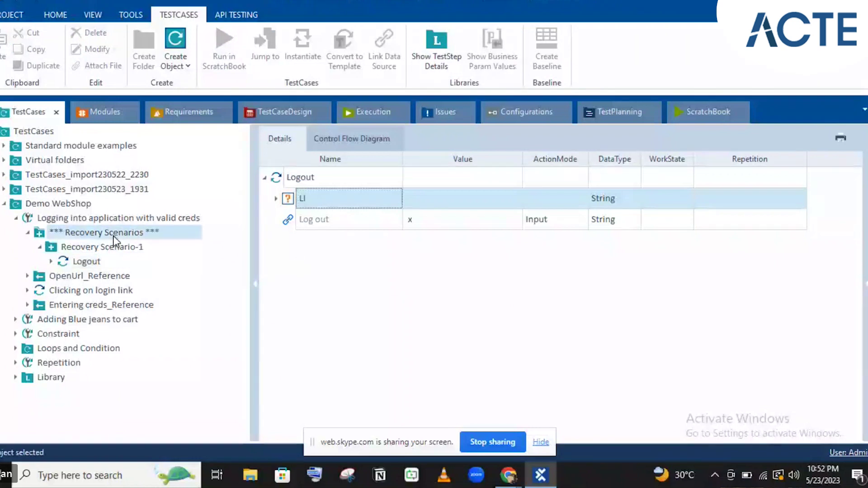
pyautogui.click(92, 247)
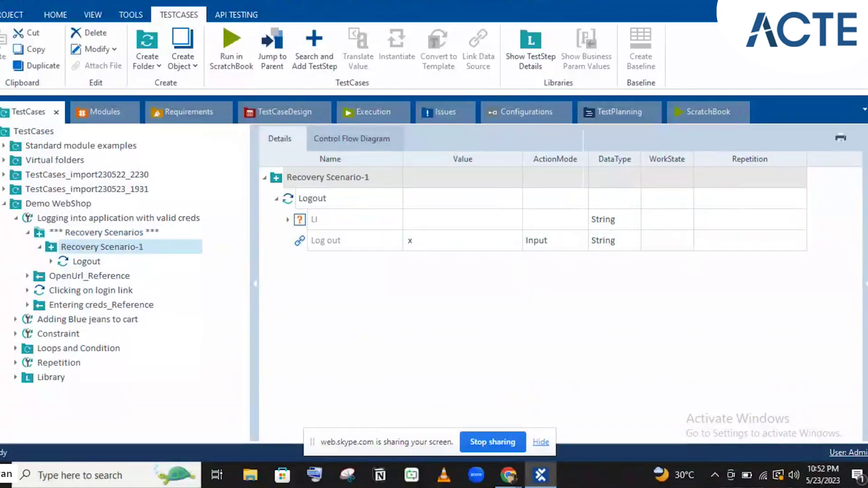
# - In Recovery Scenario-1's properties, try RetryLevel TestStep, then settle on TestStepValue
pyautogui.click(863, 275)
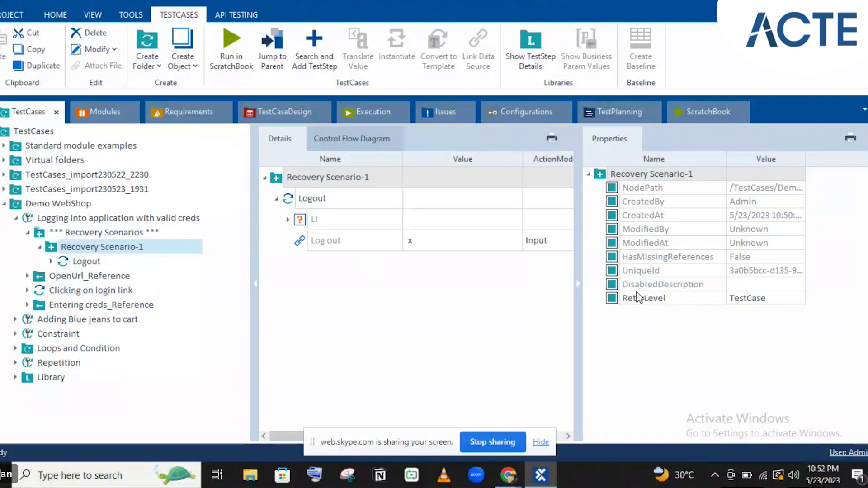
pyautogui.click(764, 298)
pyautogui.click(800, 298)
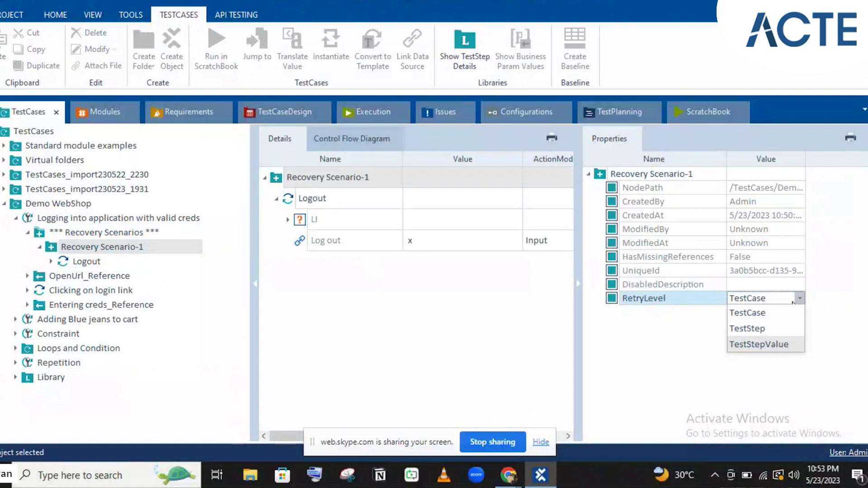
pyautogui.click(794, 303)
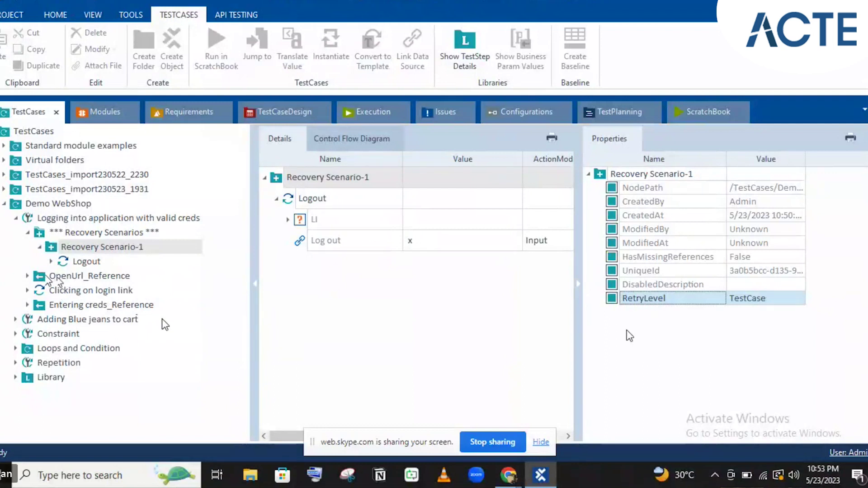
pyautogui.click(752, 298)
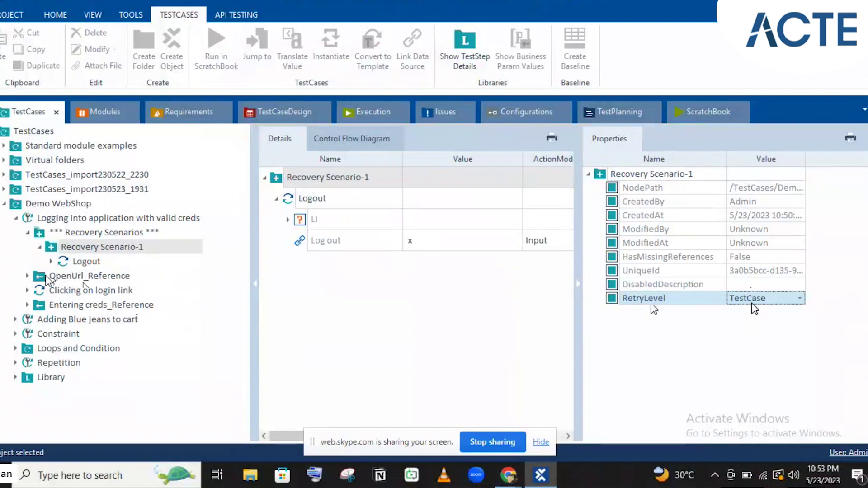
pyautogui.click(752, 302)
pyautogui.click(747, 327)
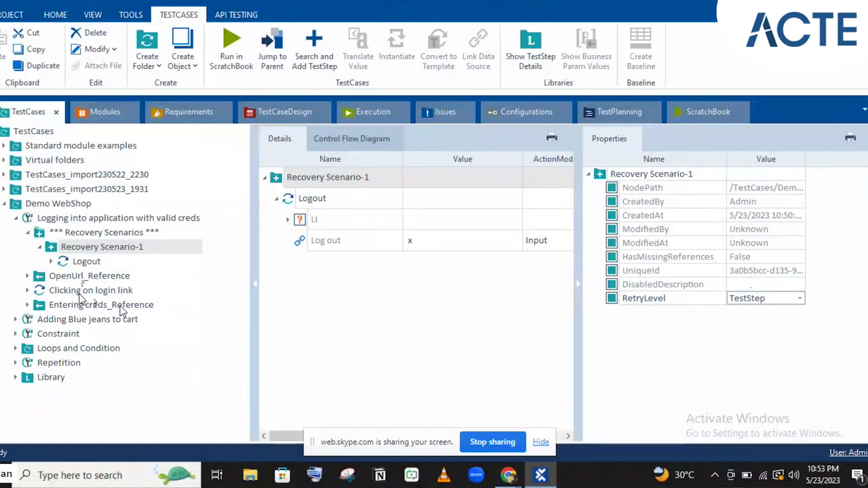
pyautogui.click(770, 299)
pyautogui.click(769, 297)
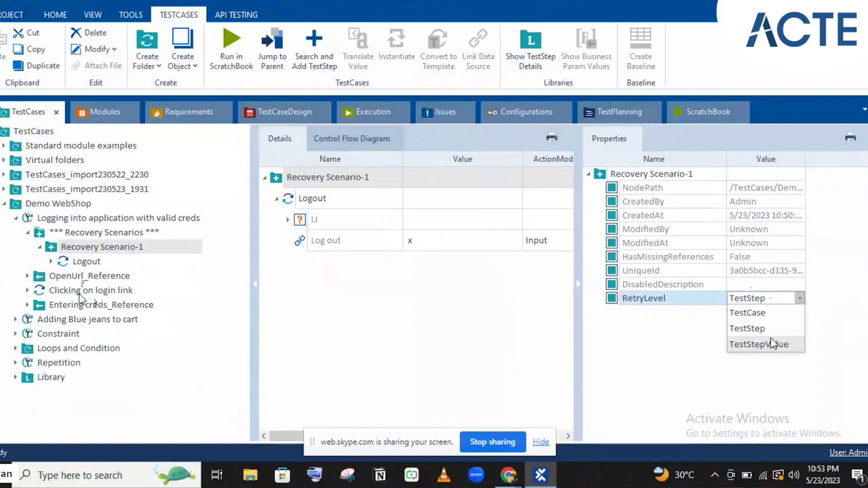
pyautogui.click(771, 339)
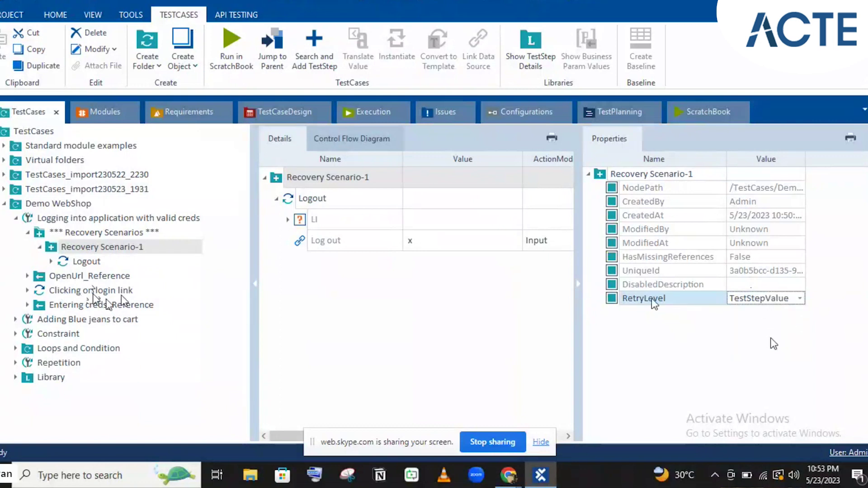
pyautogui.click(163, 248)
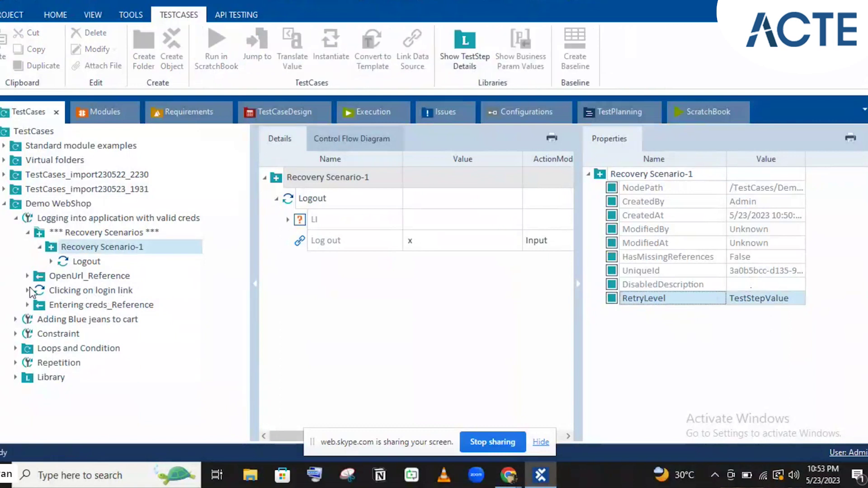
# - Review the Clicking on login link steps, then recheck Recovery Scenario-1's RetryLevel options
pyautogui.click(28, 291)
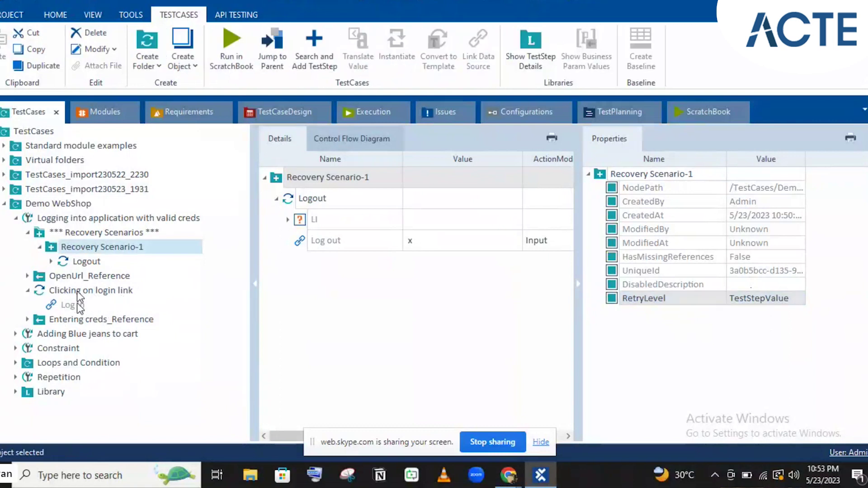
pyautogui.click(77, 291)
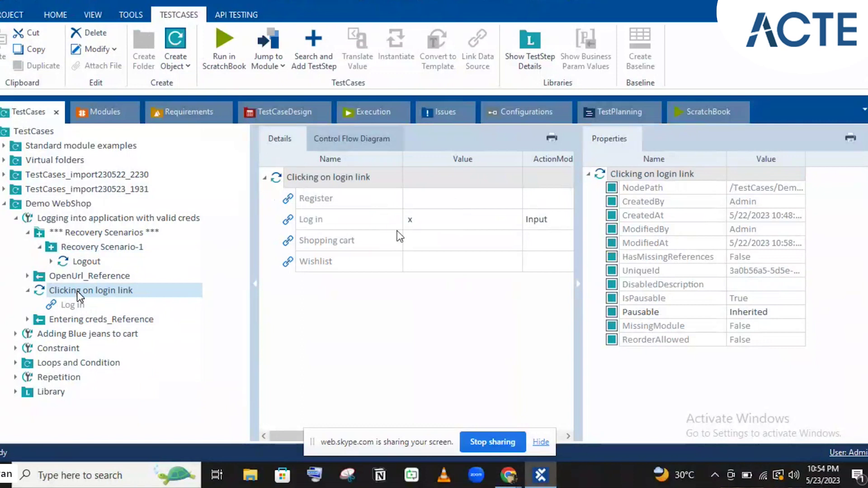
pyautogui.click(113, 249)
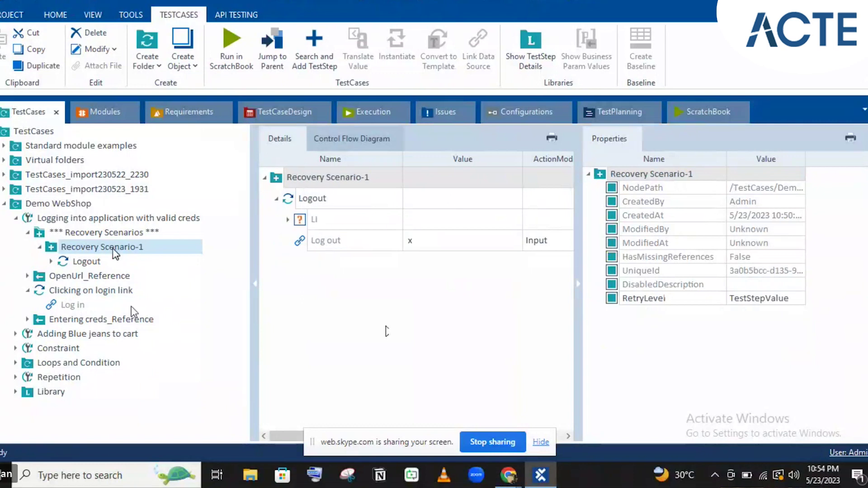
pyautogui.click(109, 291)
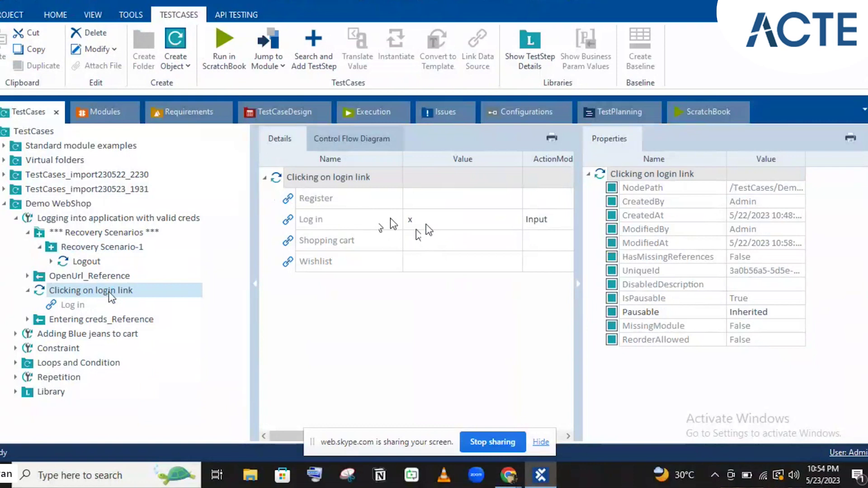
pyautogui.click(70, 248)
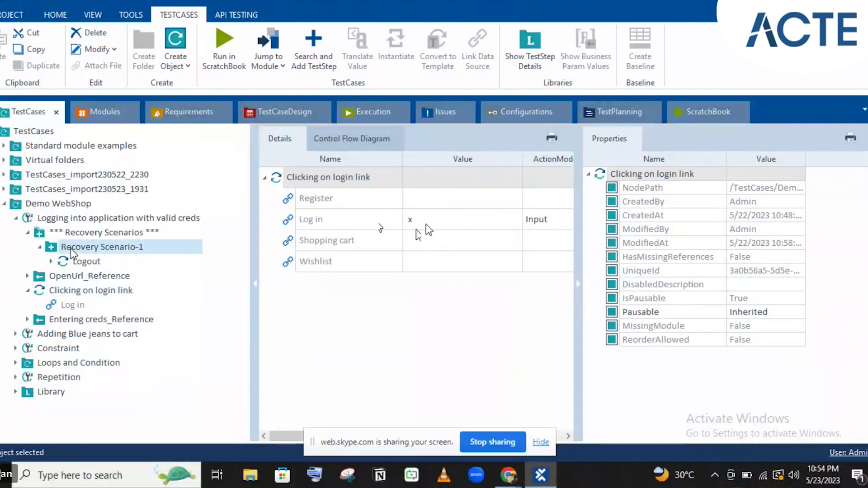
pyautogui.click(71, 251)
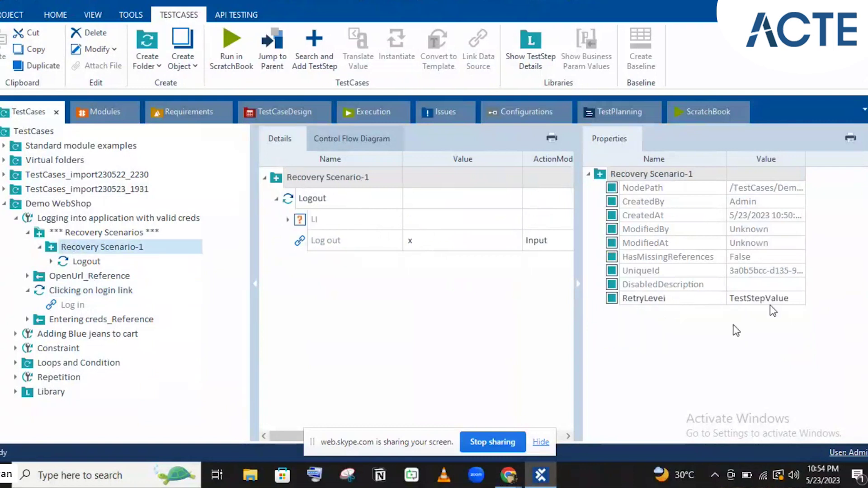
pyautogui.click(761, 300)
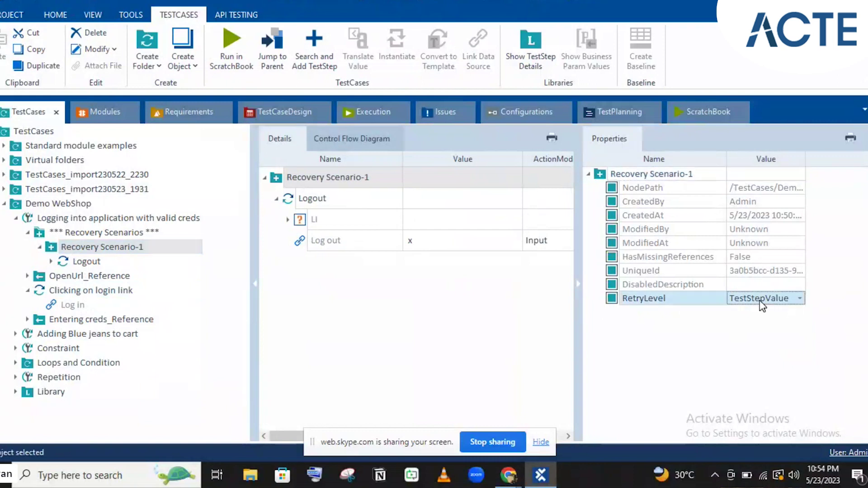
pyautogui.click(761, 300)
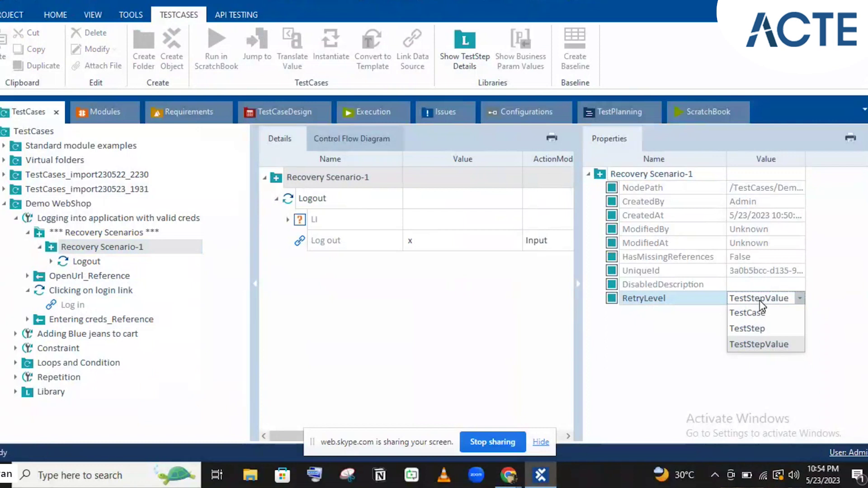
# - Create a new recovery scenario in the Recovery Scenarios folder and name it Recovery Scenario-2
pyautogui.rightClick(78, 233)
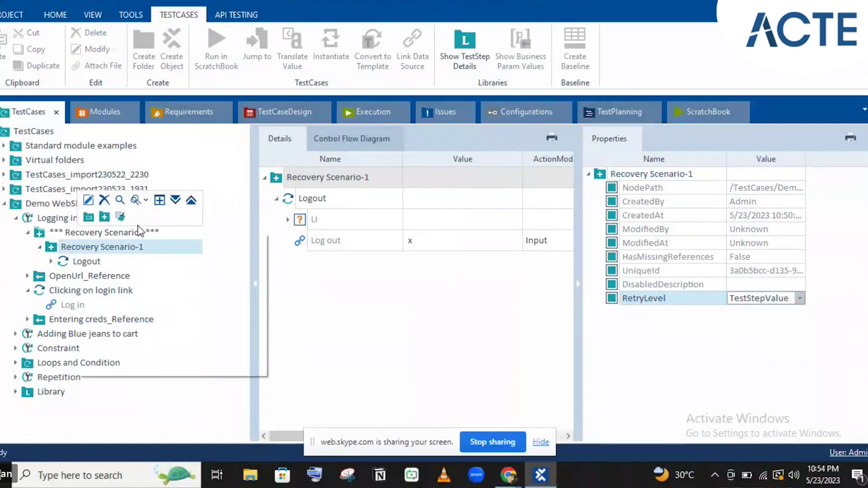
pyautogui.click(105, 218)
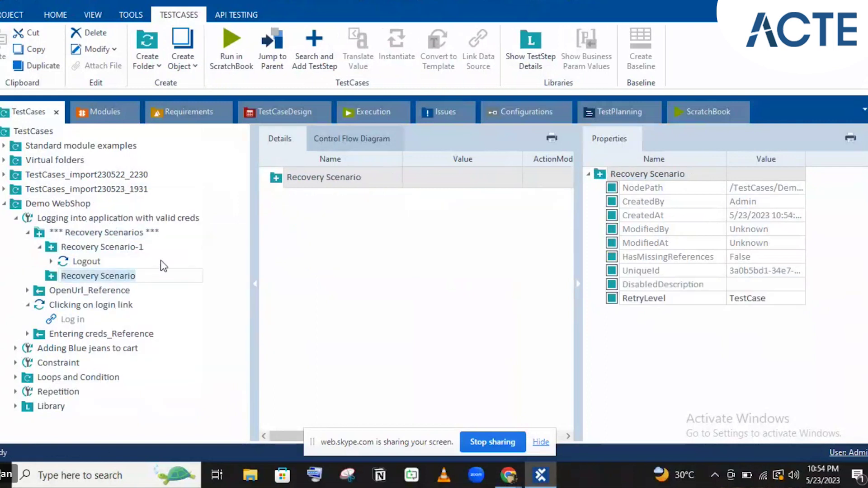
pyautogui.click(152, 274)
pyautogui.write('-2')
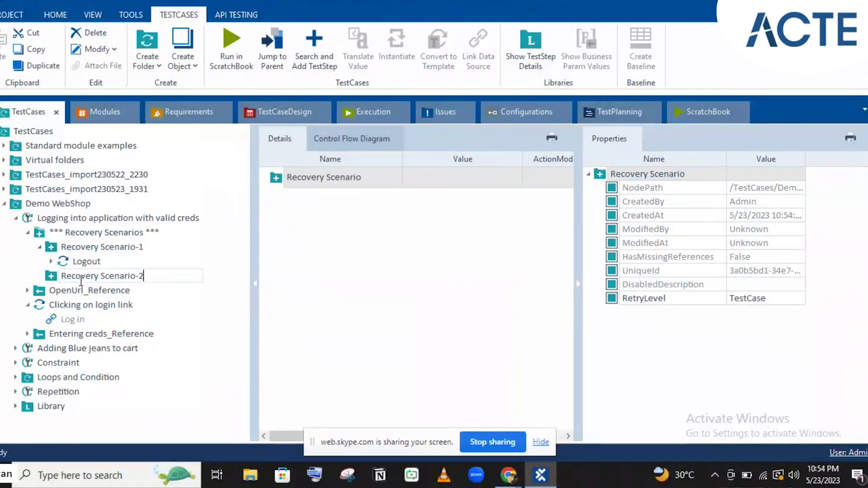
pyautogui.click(52, 278)
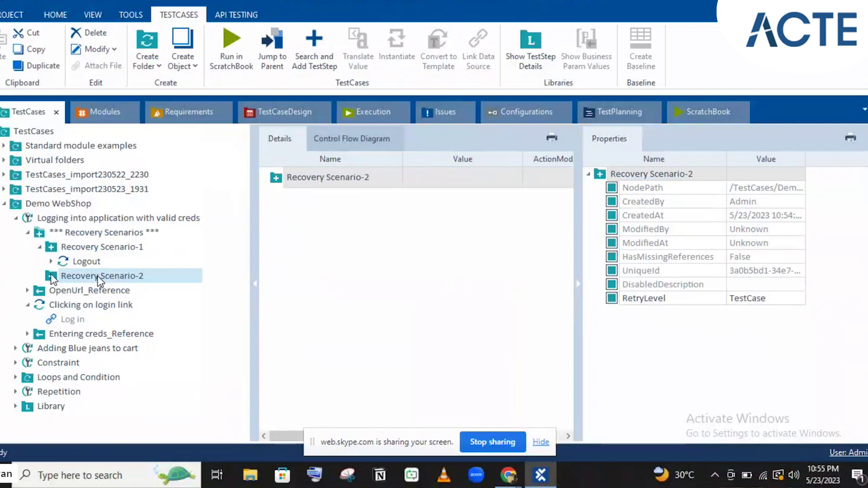
pyautogui.click(91, 119)
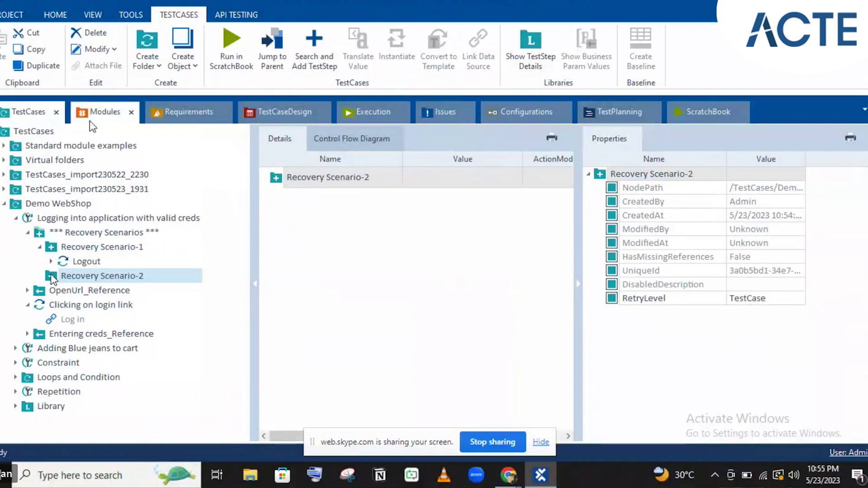
pyautogui.click(154, 119)
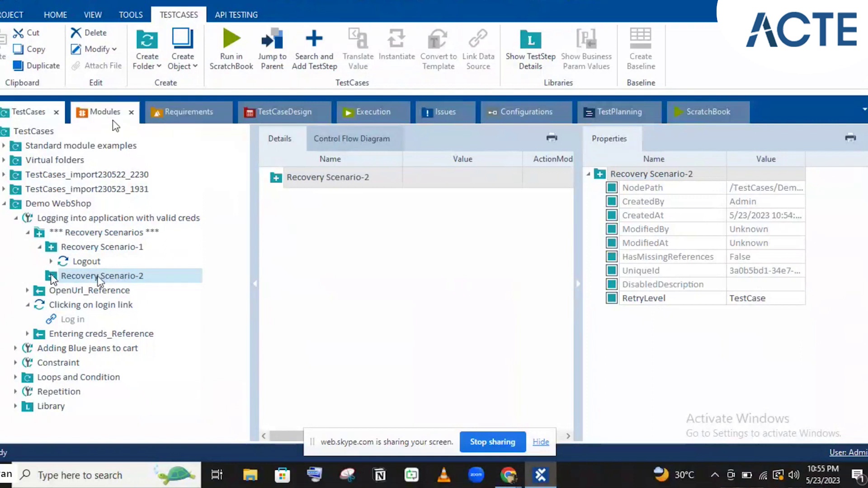
# - Add the CloseBrowser module as a step in Recovery Scenario-2 with Title value Demo*
pyautogui.hotkey('ctrl', 't')
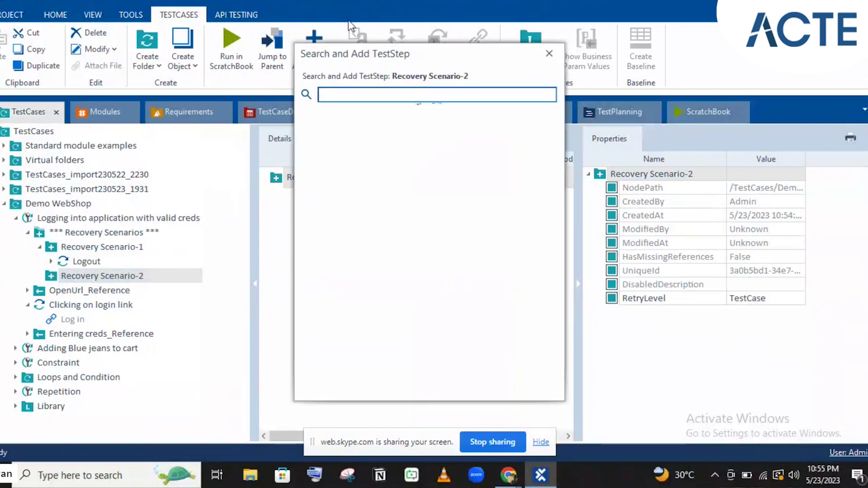
pyautogui.moveTo(365, 47); pyautogui.dragTo(447, 59)
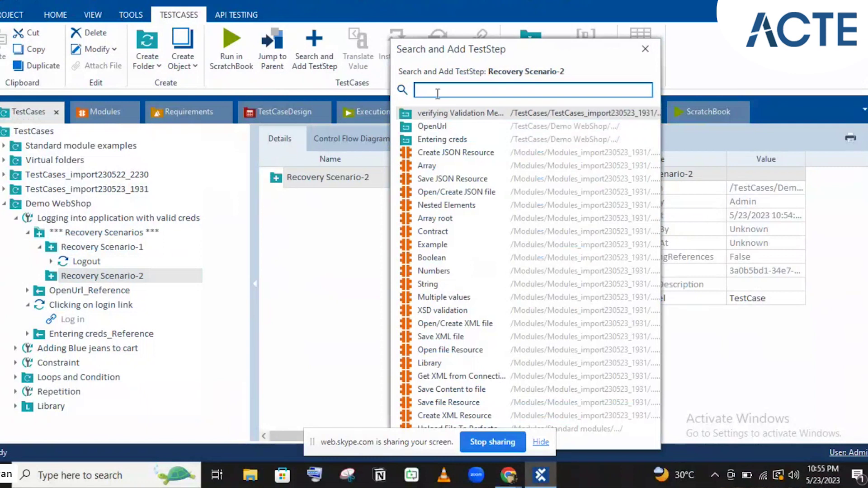
pyautogui.write('close')
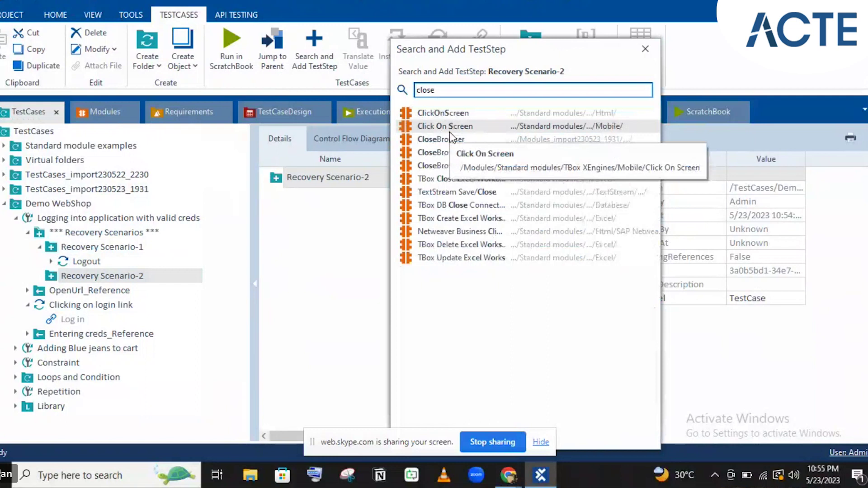
pyautogui.doubleClick(449, 146)
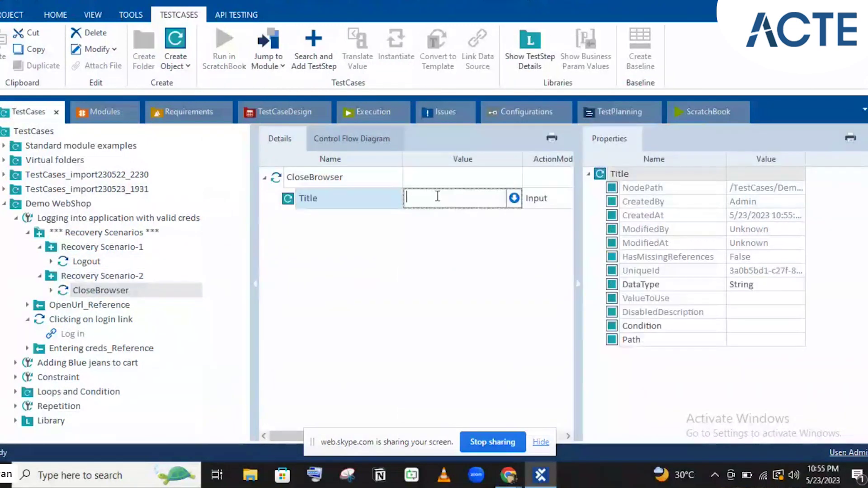
pyautogui.write('Demo')
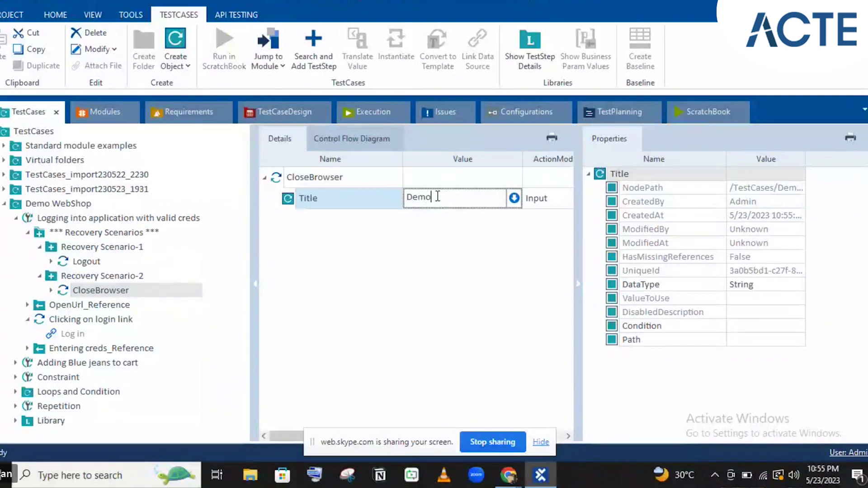
pyautogui.write('*')
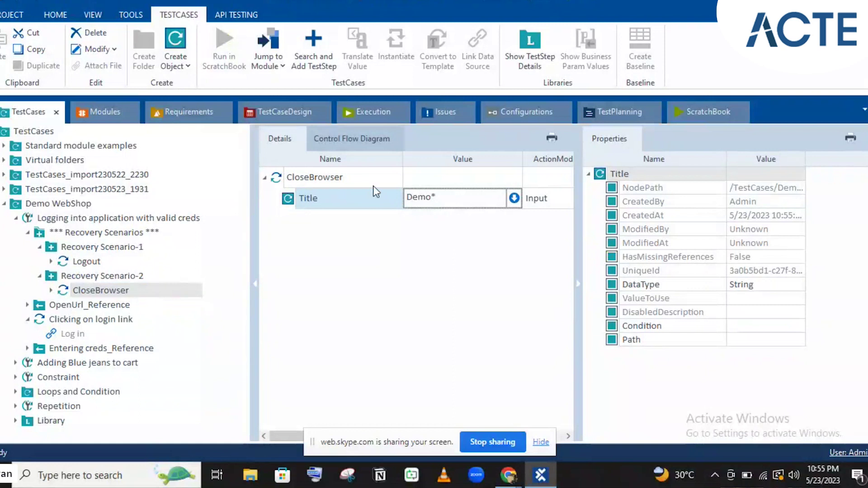
pyautogui.moveTo(357, 185); pyautogui.dragTo(53, 284)
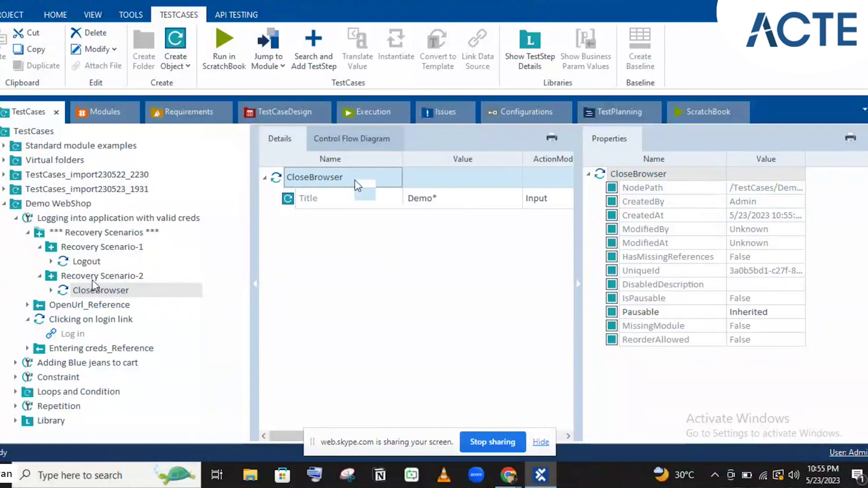
# - Set Recovery Scenario-1's RetryLevel back to TestCase
pyautogui.click(39, 247)
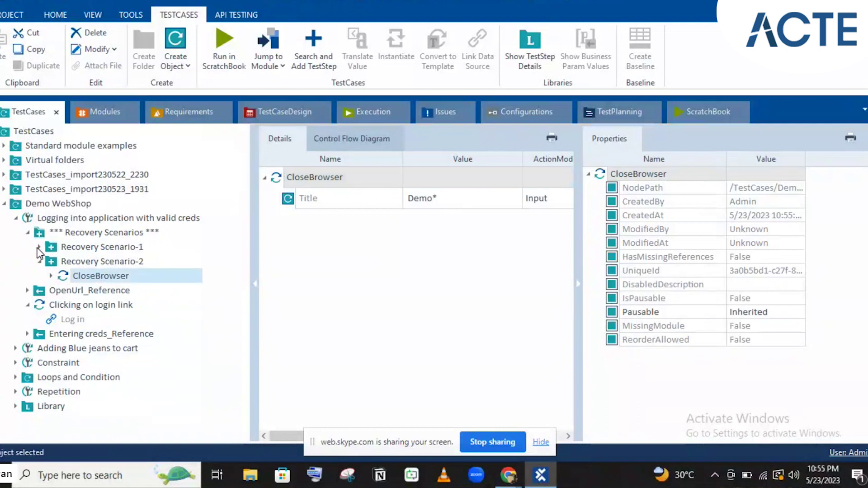
pyautogui.click(83, 249)
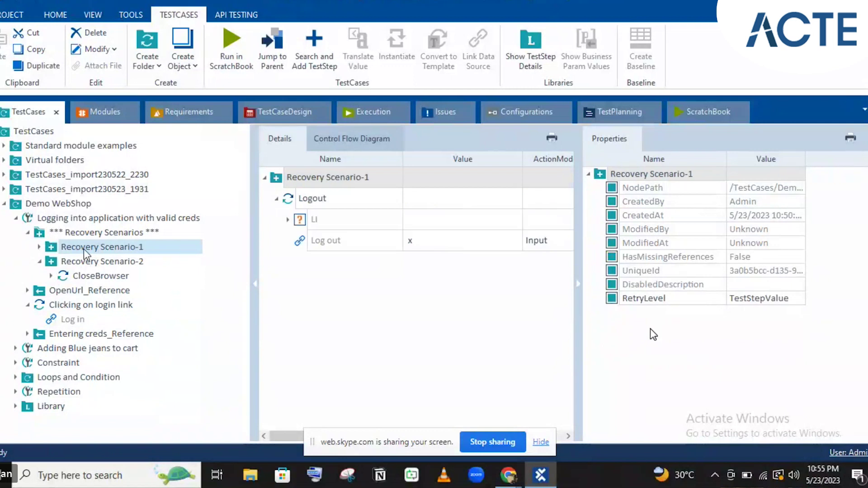
pyautogui.click(765, 300)
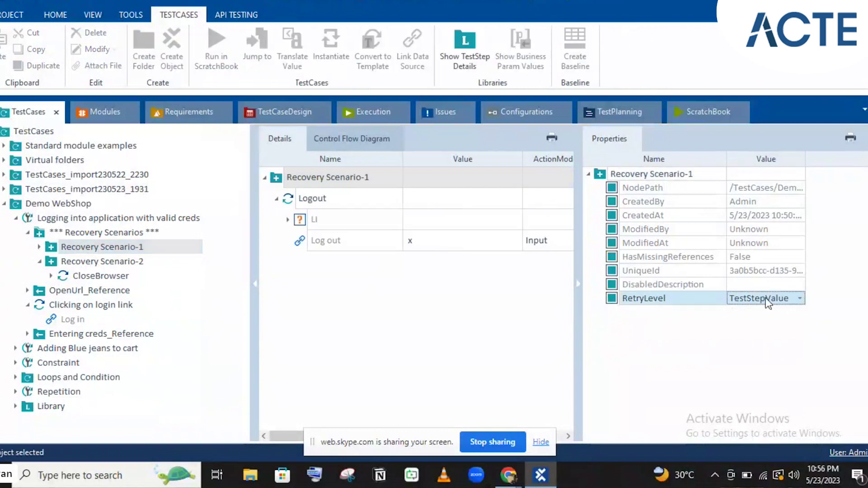
pyautogui.click(767, 297)
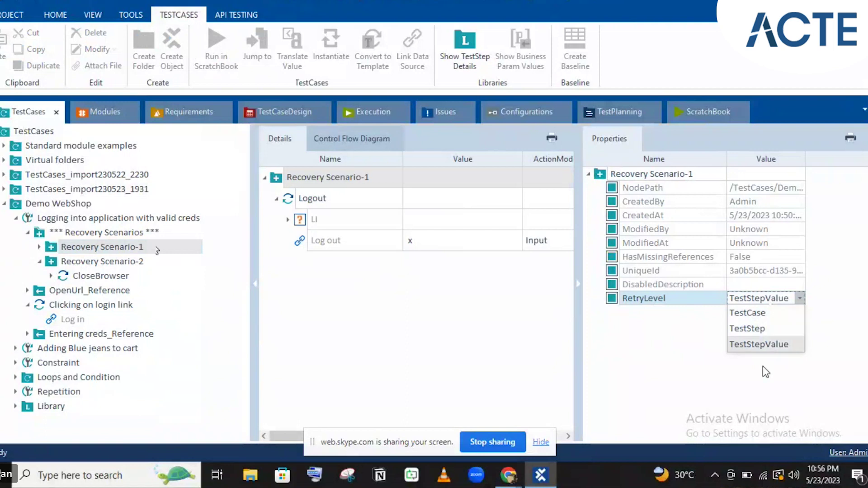
pyautogui.click(749, 315)
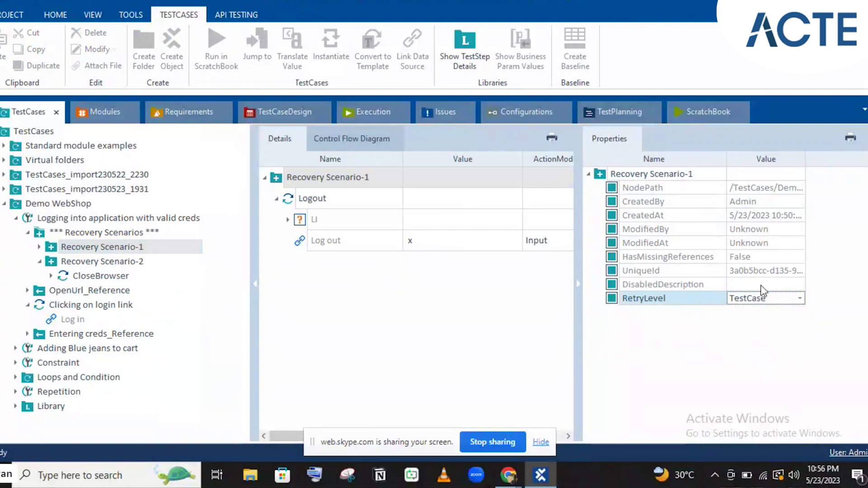
pyautogui.click(82, 251)
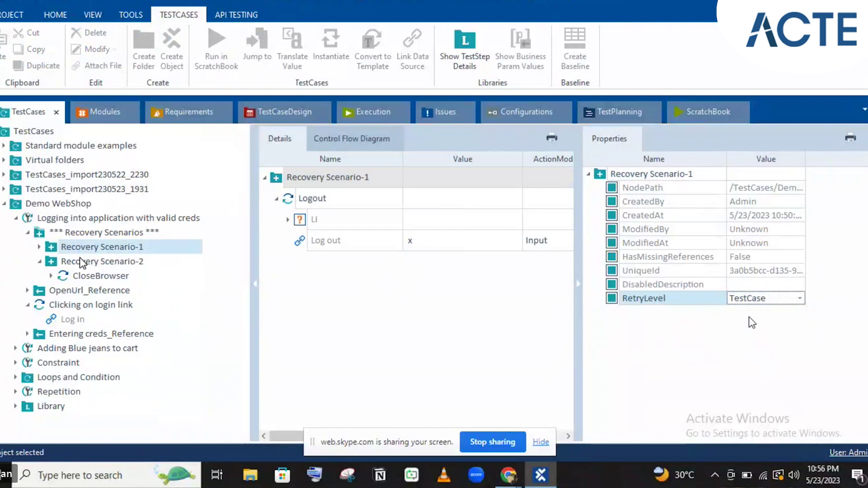
# - Set Recovery Scenario-2's RetryLevel to TestStepValue and commit the change
pyautogui.click(79, 259)
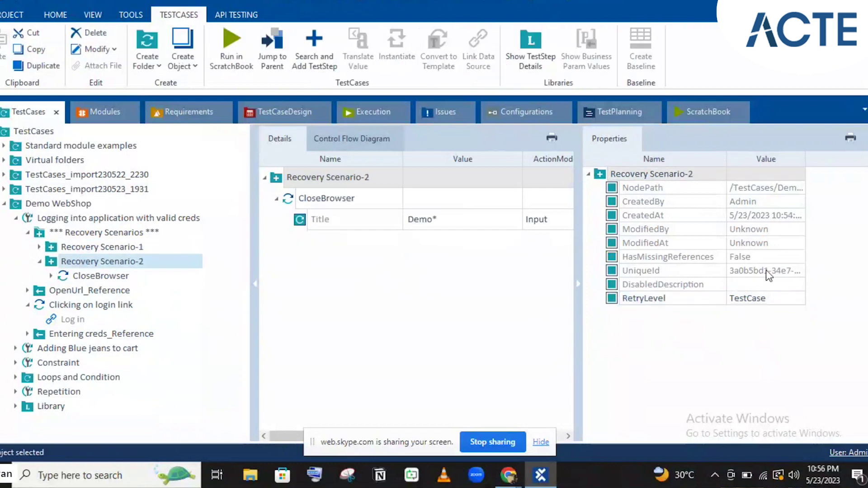
pyautogui.click(774, 300)
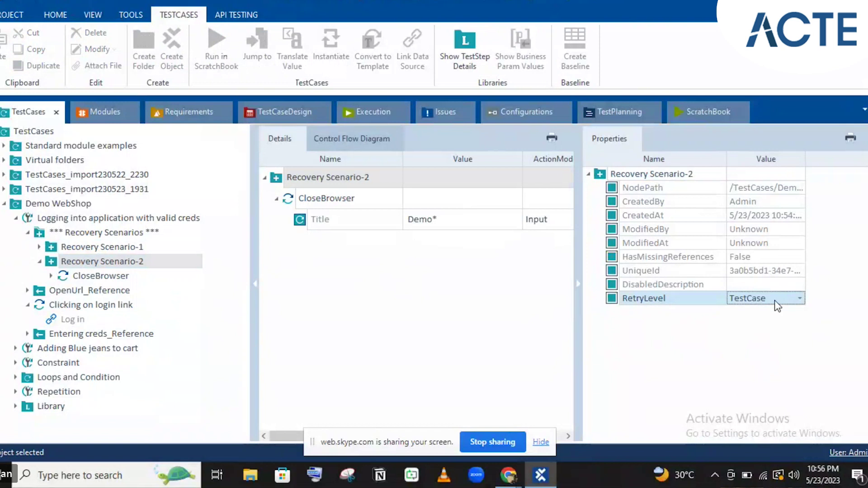
pyautogui.click(775, 301)
pyautogui.click(766, 342)
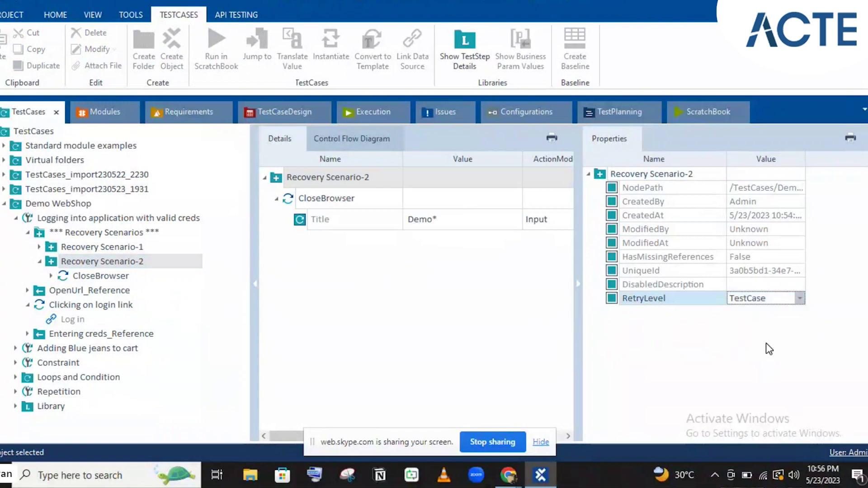
pyautogui.click(674, 271)
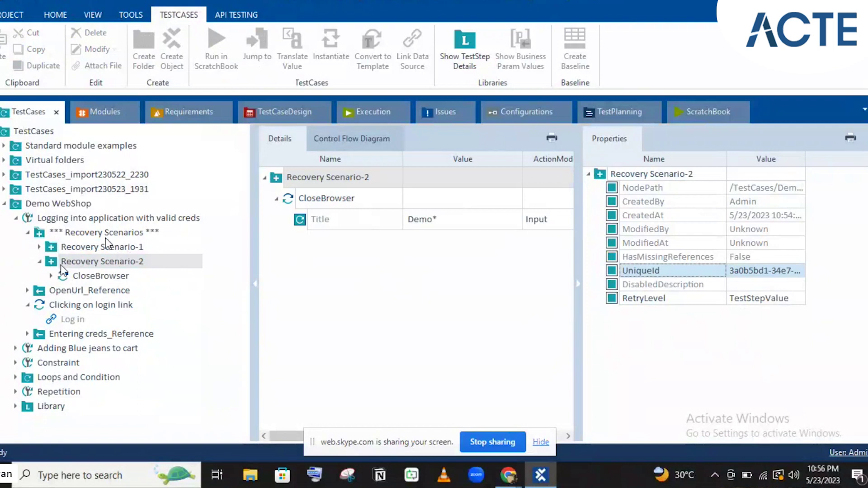
pyautogui.click(119, 265)
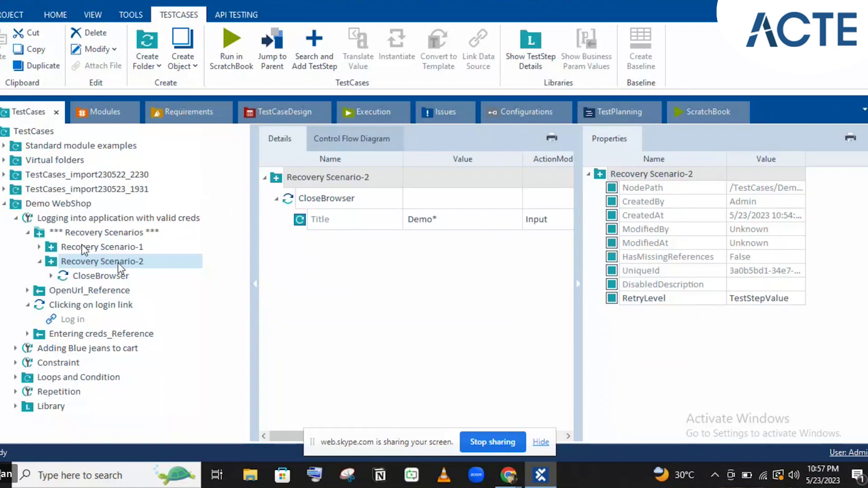
# - Copy the OpenUrl step from OpenUrl_Reference into Recovery Scenario-2, after CloseBrowser
pyautogui.click(83, 248)
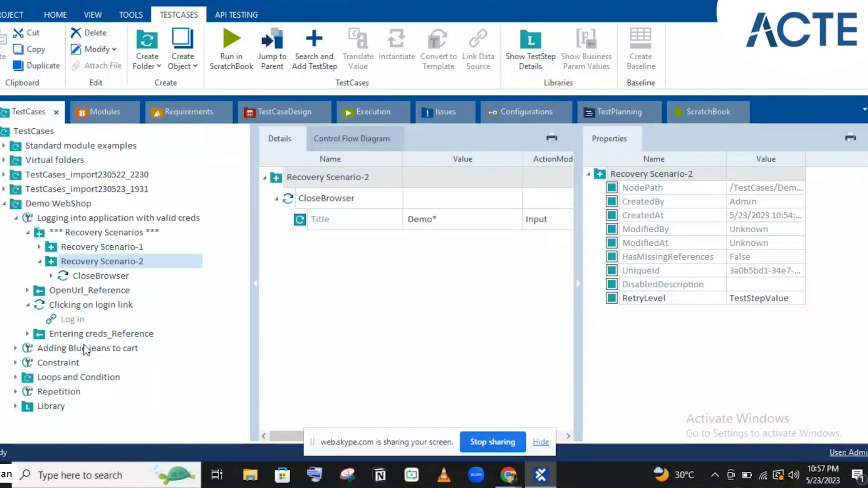
pyautogui.click(28, 291)
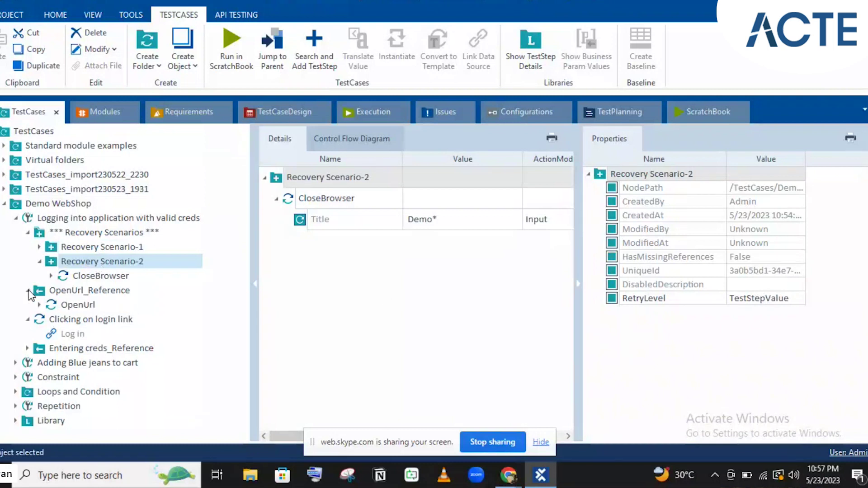
pyautogui.click(69, 305)
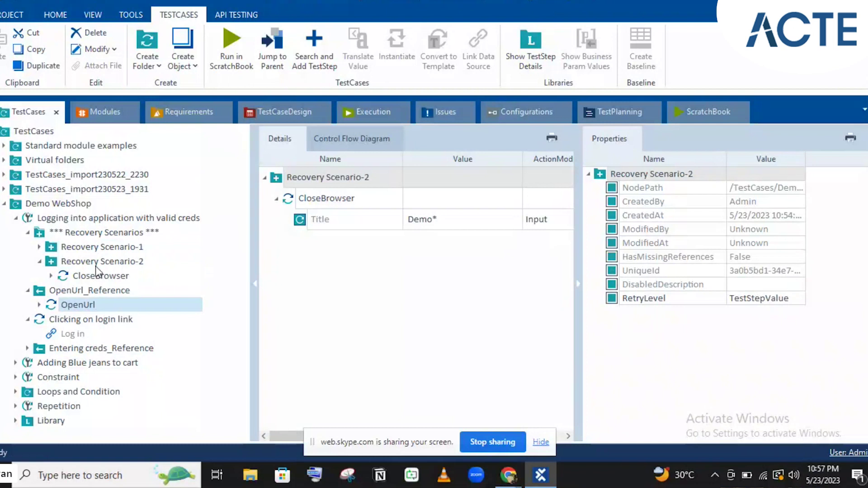
pyautogui.click(67, 303)
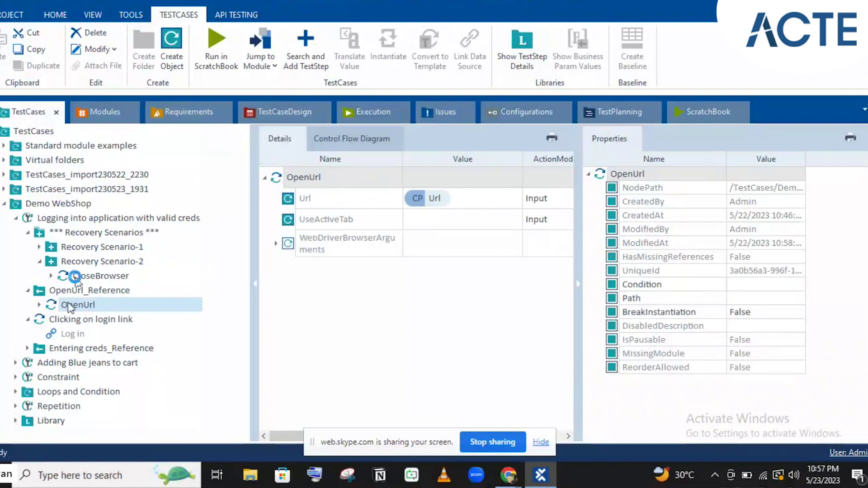
pyautogui.click(80, 262)
pyautogui.click(80, 261)
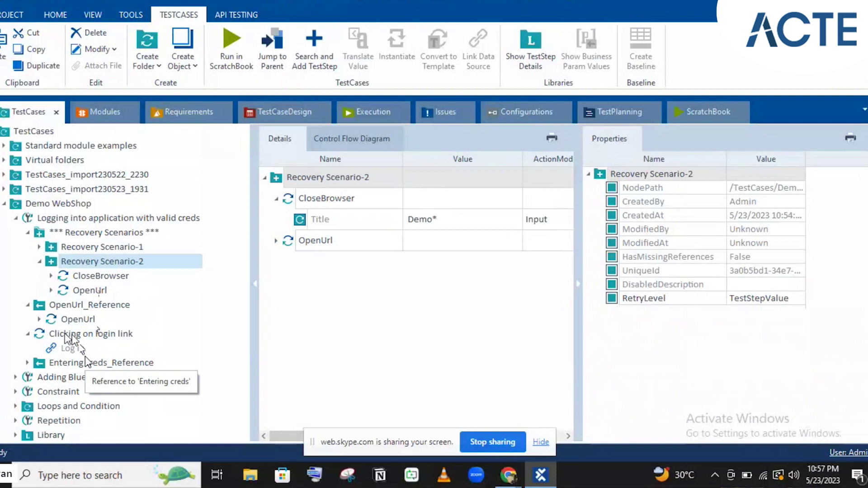
pyautogui.click(93, 249)
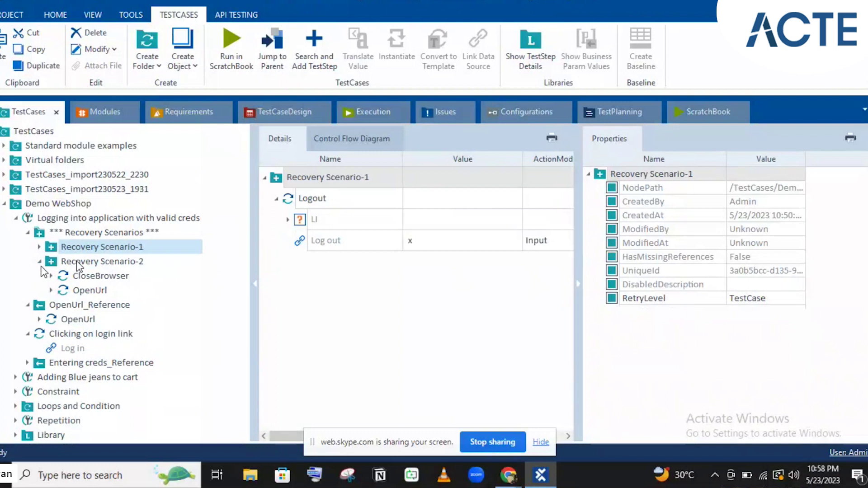
# - Collapse the login link step and Recovery Scenarios folder, then move the login test case to the execution list
pyautogui.click(78, 263)
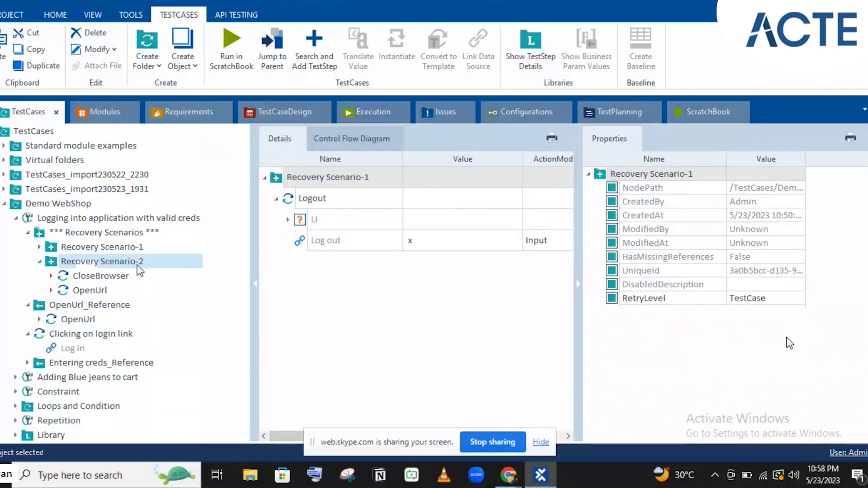
pyautogui.click(28, 334)
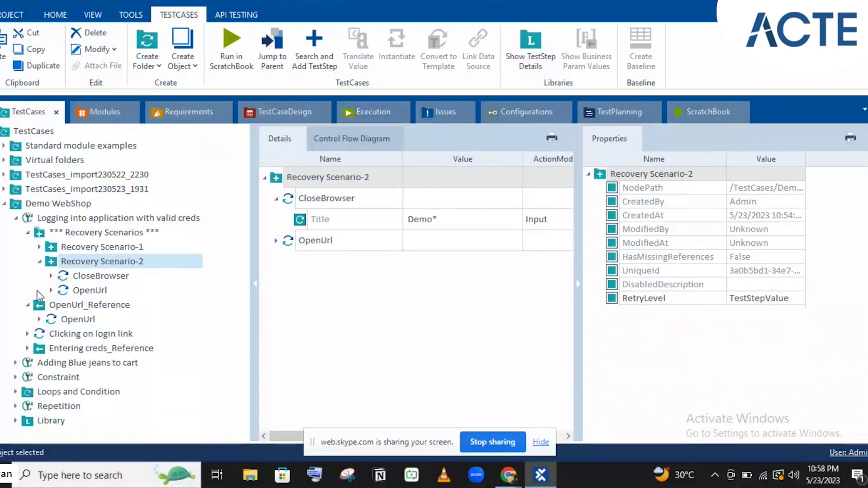
pyautogui.click(27, 232)
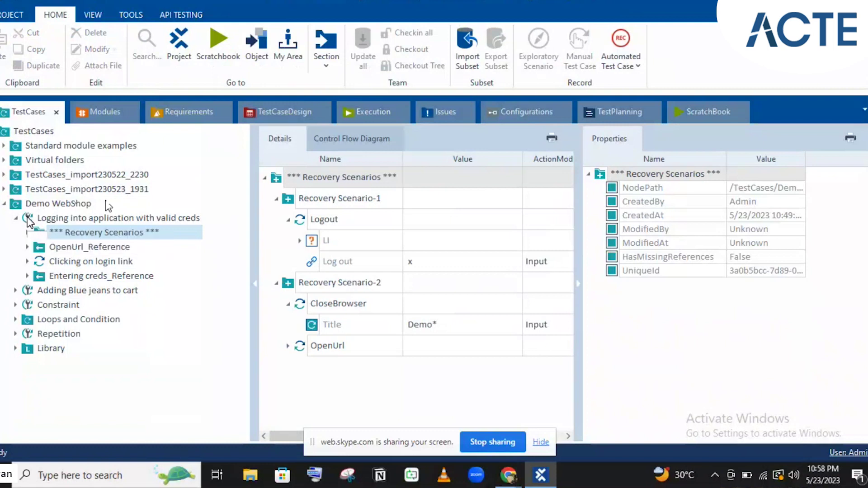
pyautogui.click(53, 217)
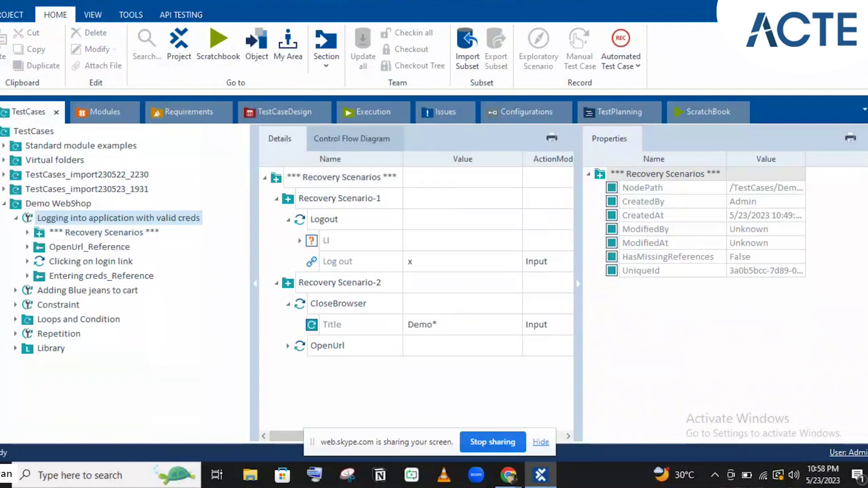
pyautogui.moveTo(54, 217); pyautogui.dragTo(42, 186)
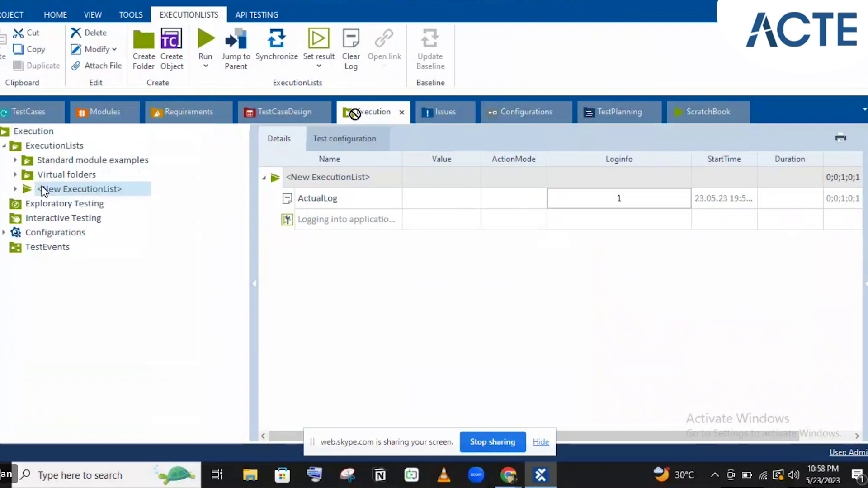
# - Synchronize <New ExecutionList> with its test cases and select the login test case entry
pyautogui.click(23, 107)
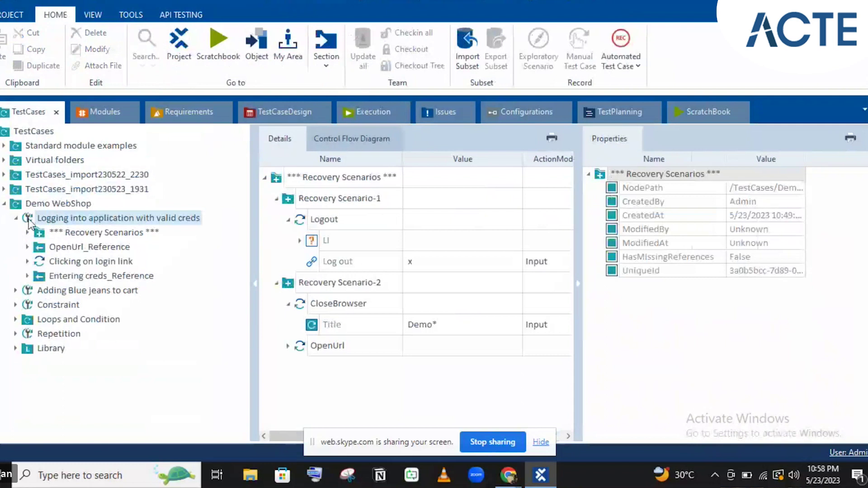
pyautogui.click(373, 119)
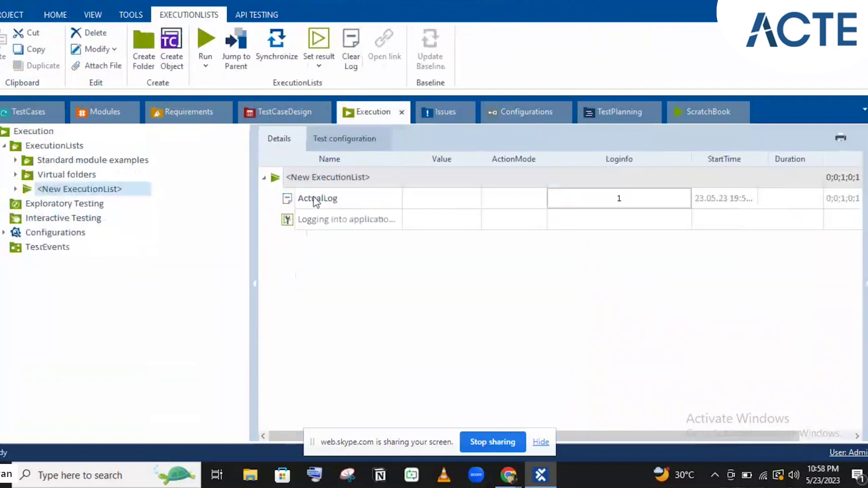
pyautogui.rightClick(315, 223)
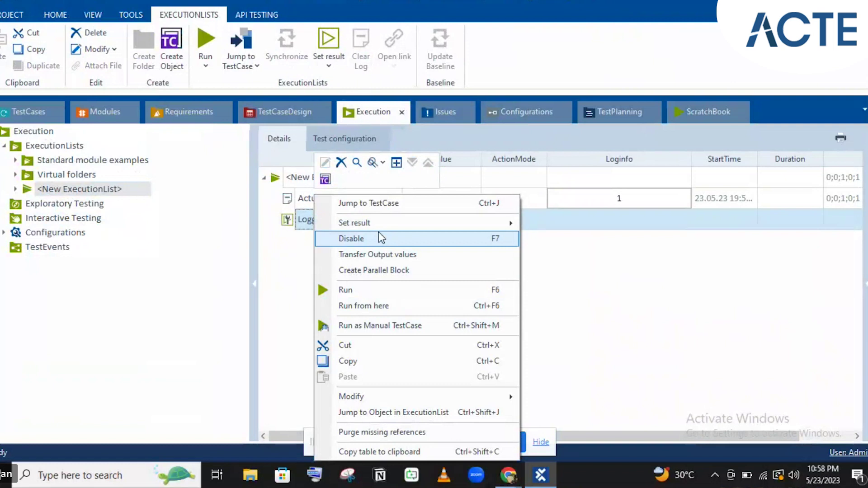
pyautogui.click(296, 181)
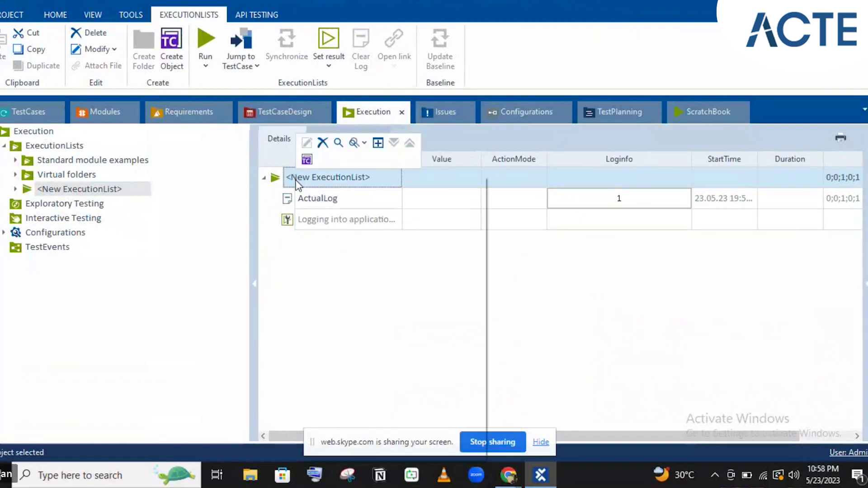
pyautogui.rightClick(296, 183)
pyautogui.click(335, 215)
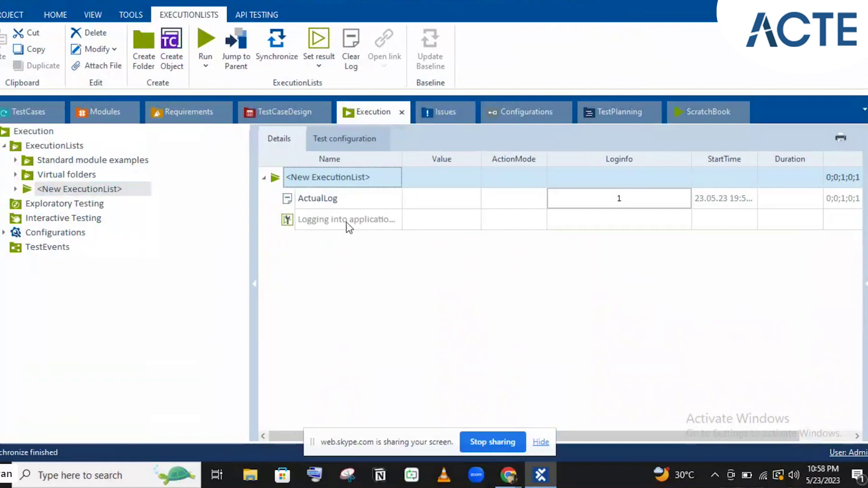
pyautogui.click(349, 226)
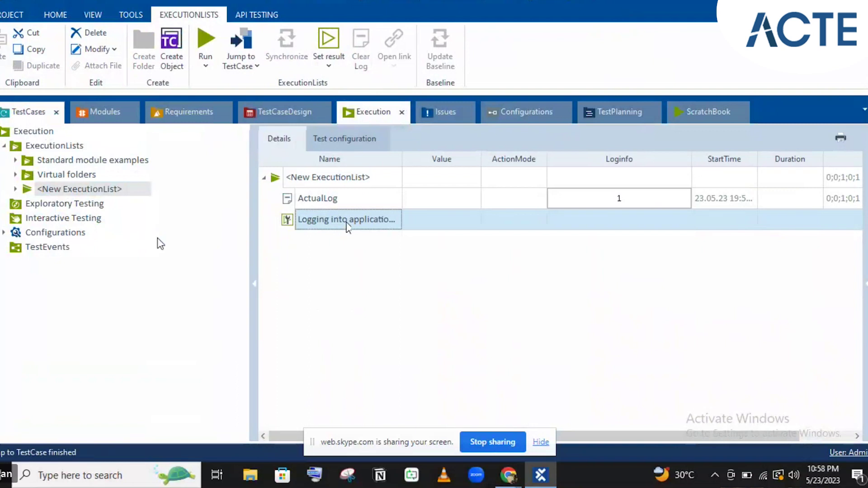
pyautogui.click(352, 112)
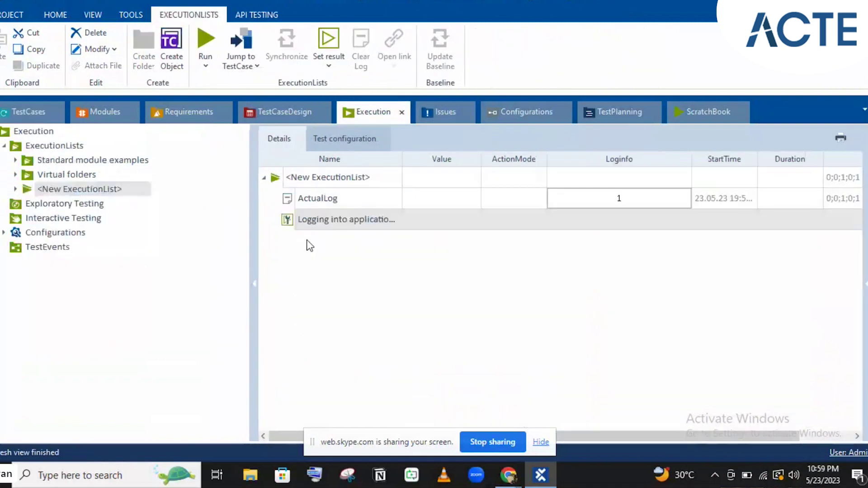
pyautogui.click(288, 222)
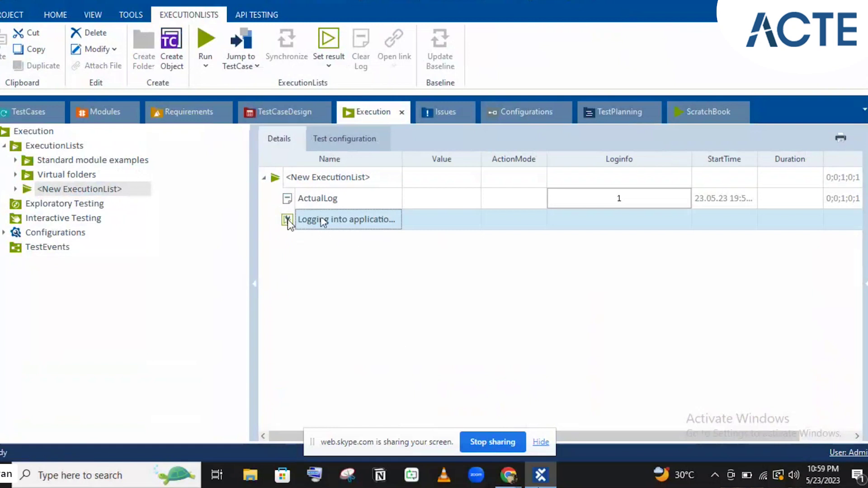
pyautogui.moveTo(541, 475)
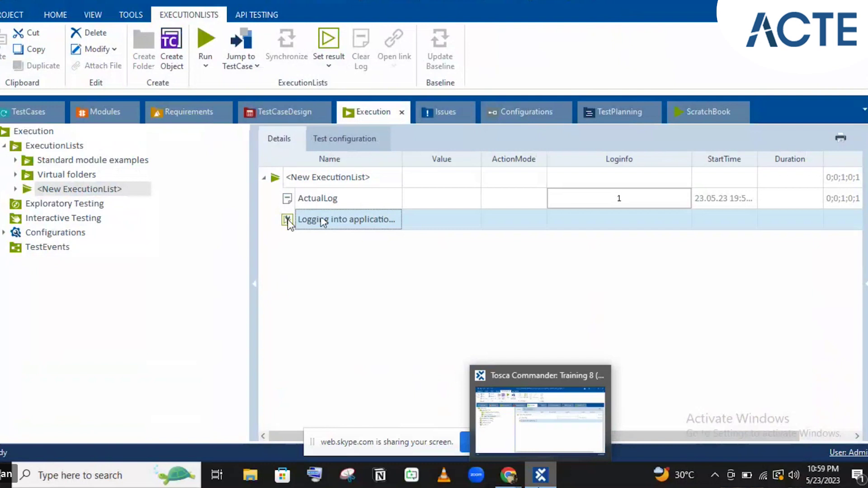
# - Check the Demo Web Shop browser window, then switch back to Tosca Commander
pyautogui.click(541, 474)
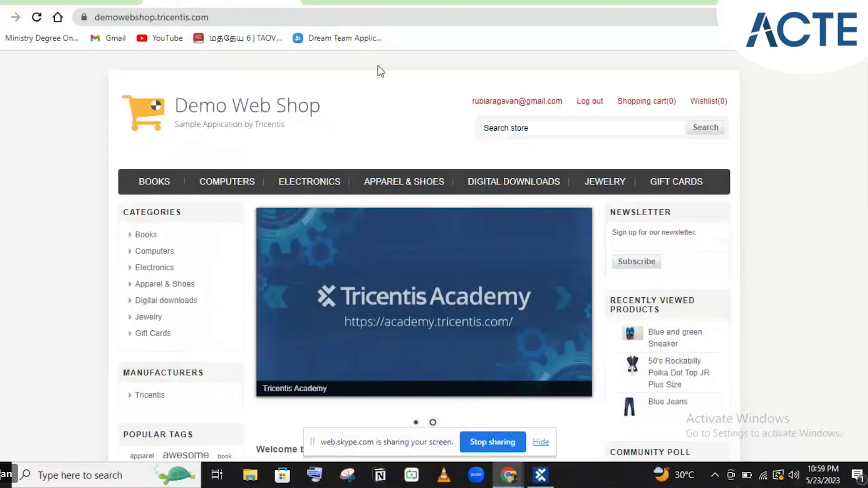
pyautogui.hotkey('ctrl', '1')
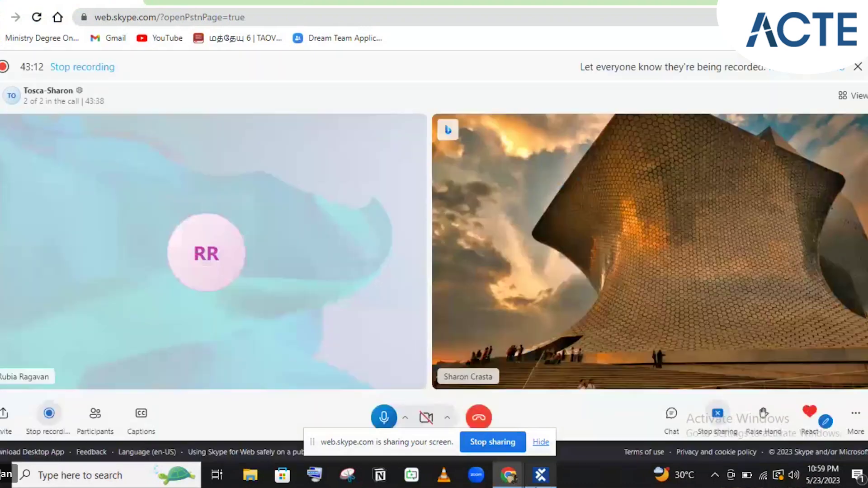
pyautogui.click(541, 475)
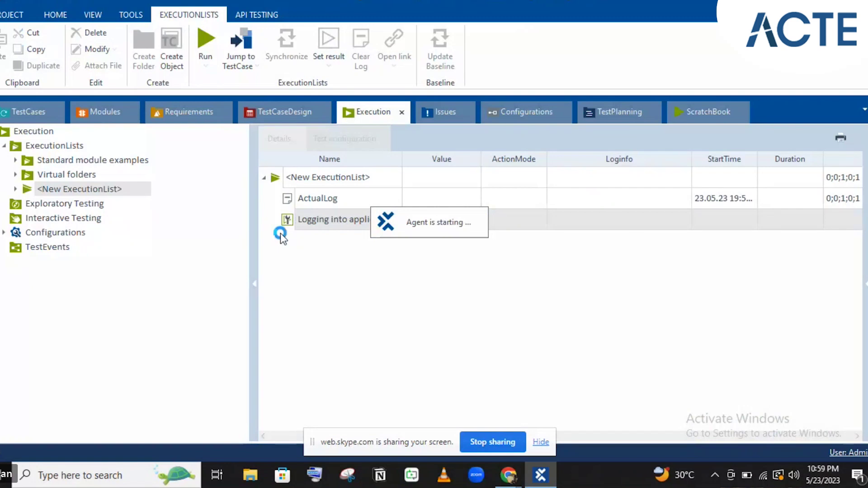
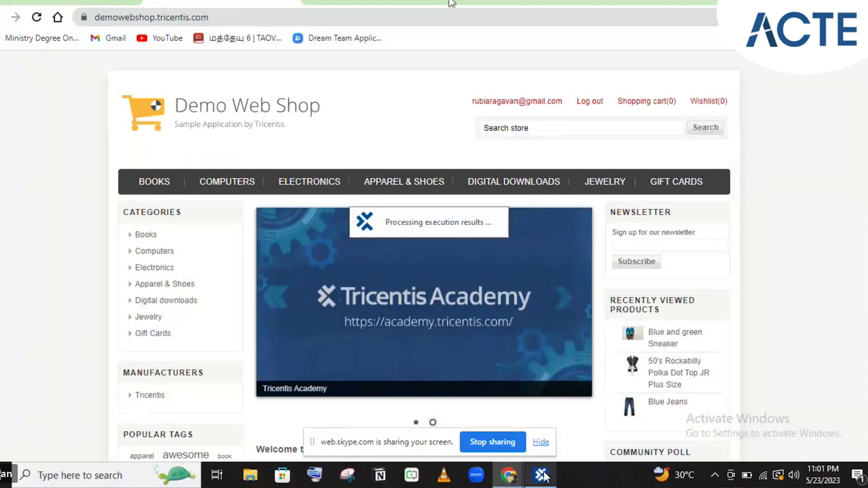
# - Switch from Chrome back to the Tosca Commander window via the taskbar
pyautogui.moveTo(544, 475)
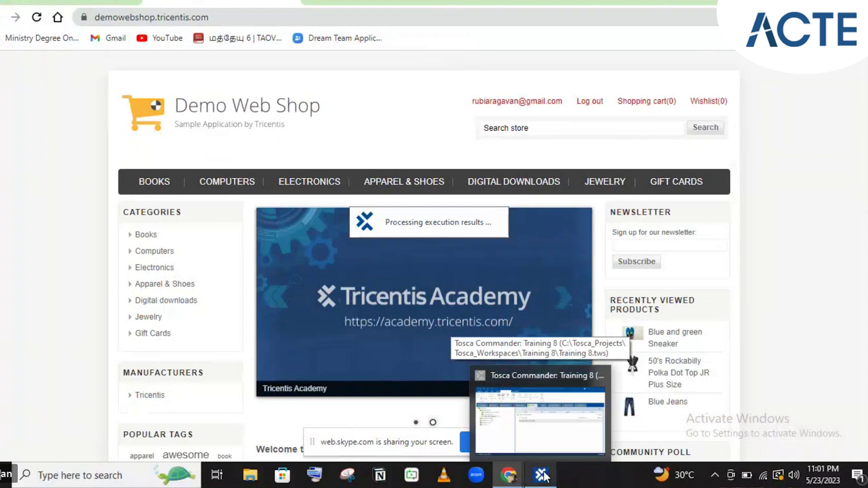
pyautogui.click(544, 475)
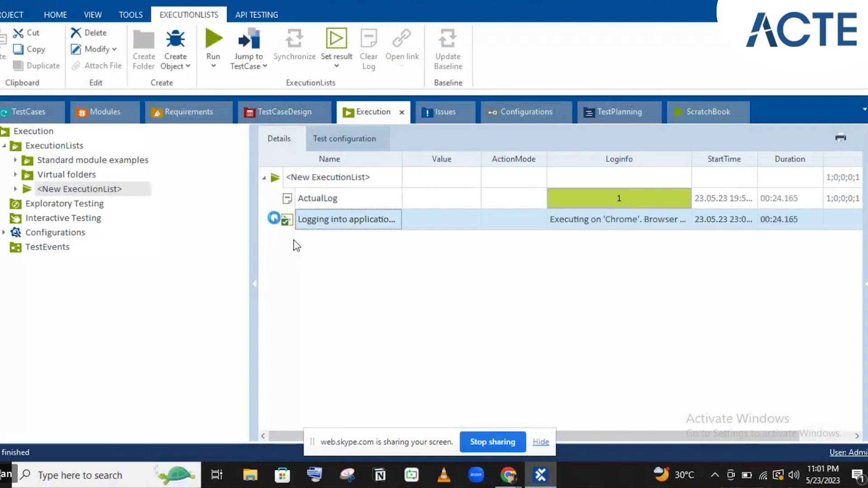
# - Expand the login test case's run and its failed Clicking on login link step
pyautogui.click(275, 219)
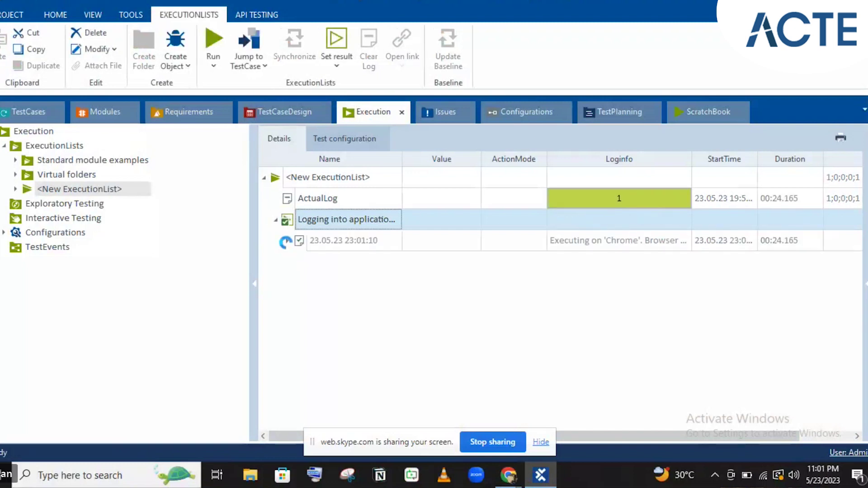
pyautogui.click(287, 241)
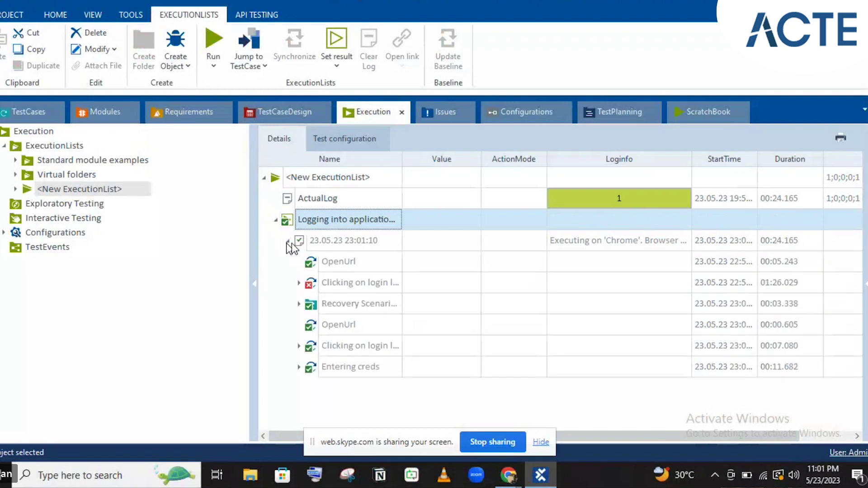
pyautogui.click(334, 281)
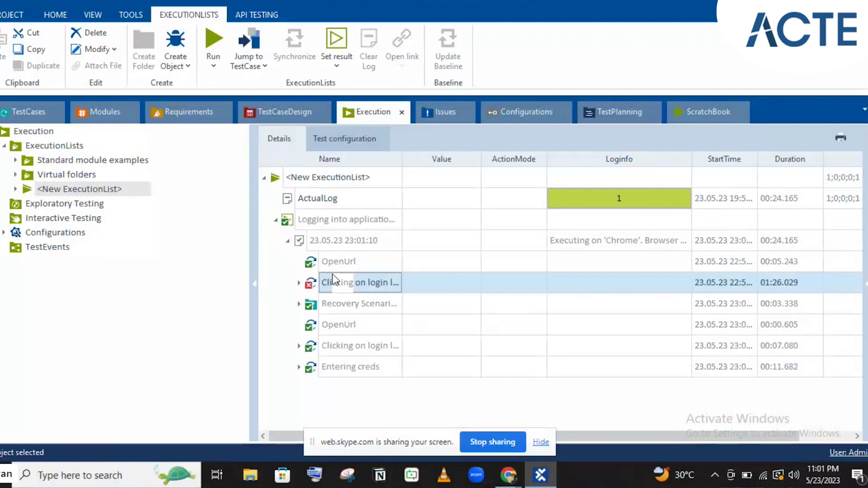
pyautogui.click(299, 283)
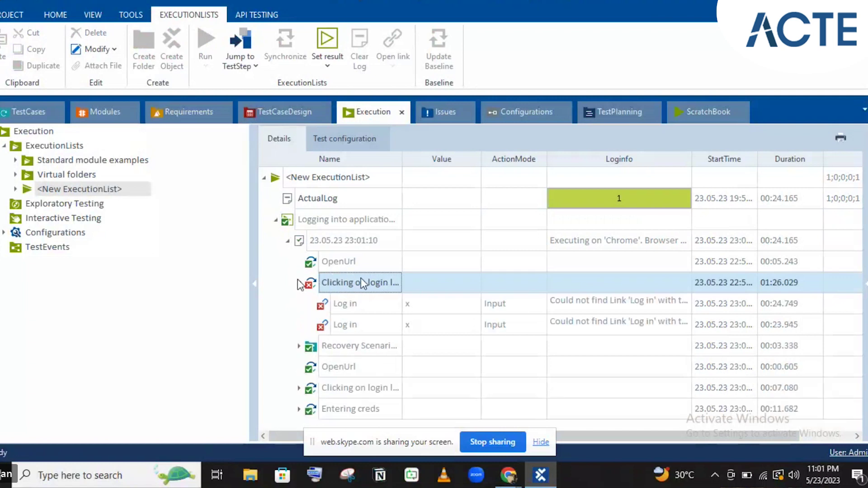
# - Inspect both failed Log in steps and expand the recovery scenario entry showing Logout
pyautogui.click(374, 302)
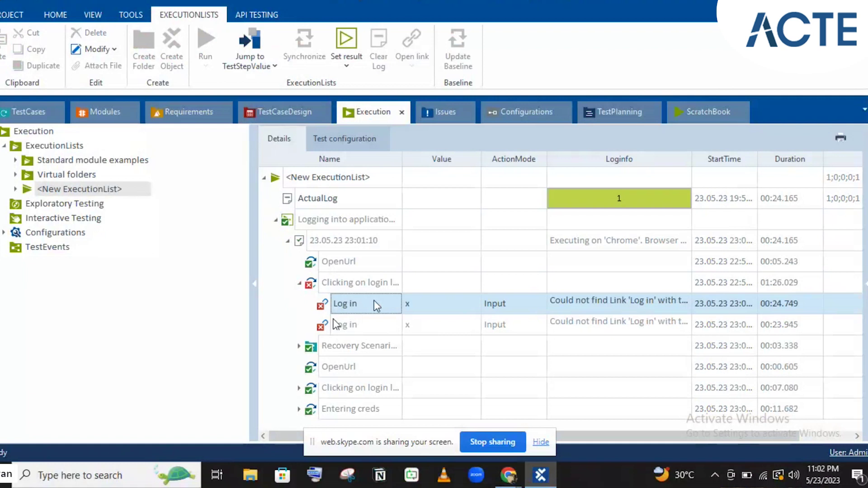
pyautogui.click(337, 324)
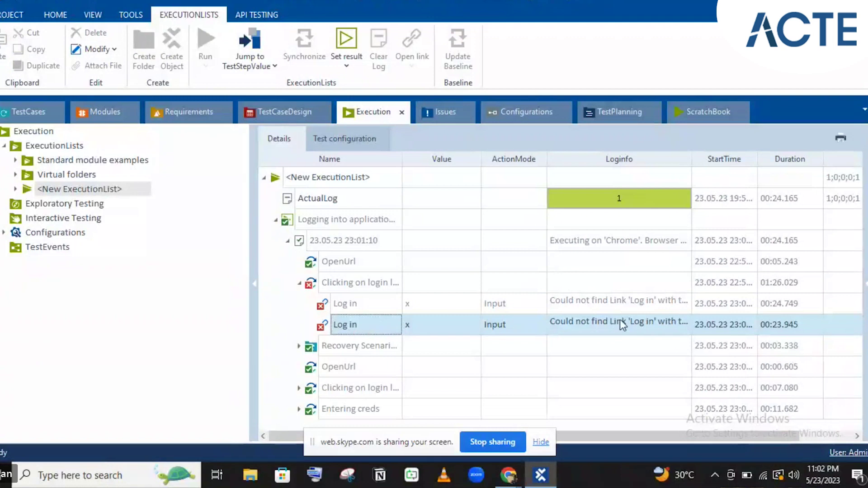
pyautogui.click(301, 350)
pyautogui.click(300, 347)
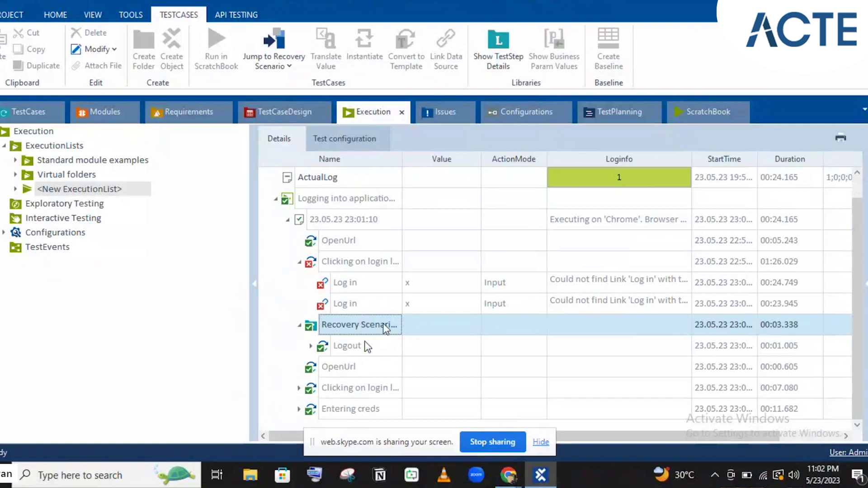
# - In TestCases, expand Recovery Scenarios and pick the CloseBrowser step to copy
pyautogui.click(18, 113)
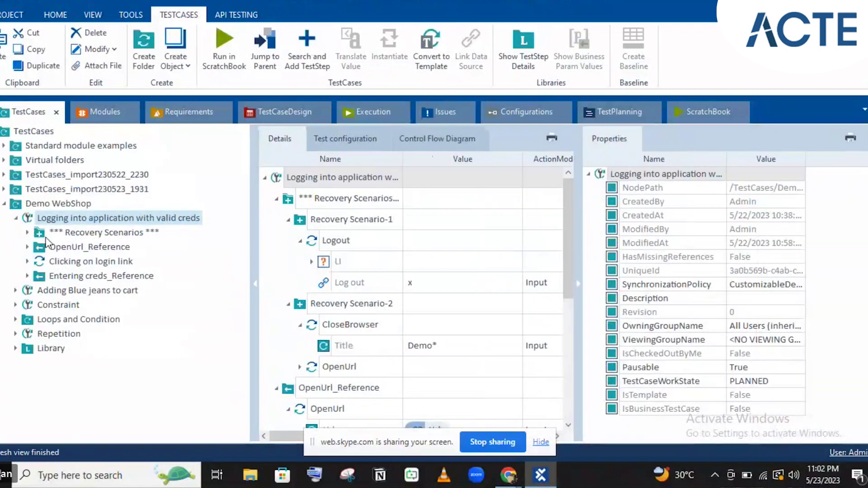
pyautogui.click(27, 233)
pyautogui.click(55, 248)
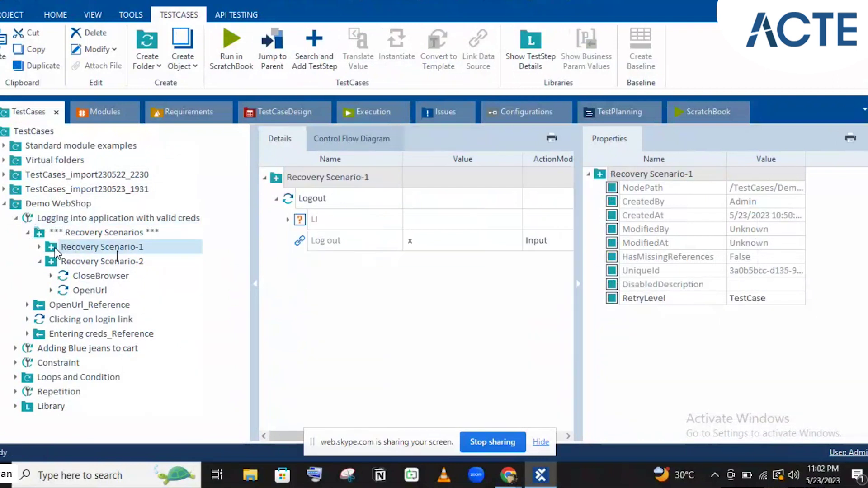
pyautogui.click(81, 274)
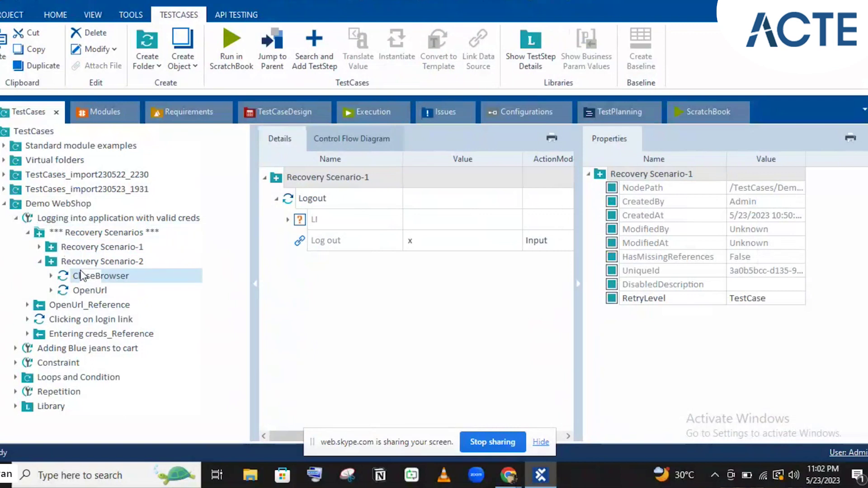
# - Paste CloseBrowser into Recovery Scenario-1 after Logout, then minimize Tosca to show the web shop
pyautogui.click(85, 247)
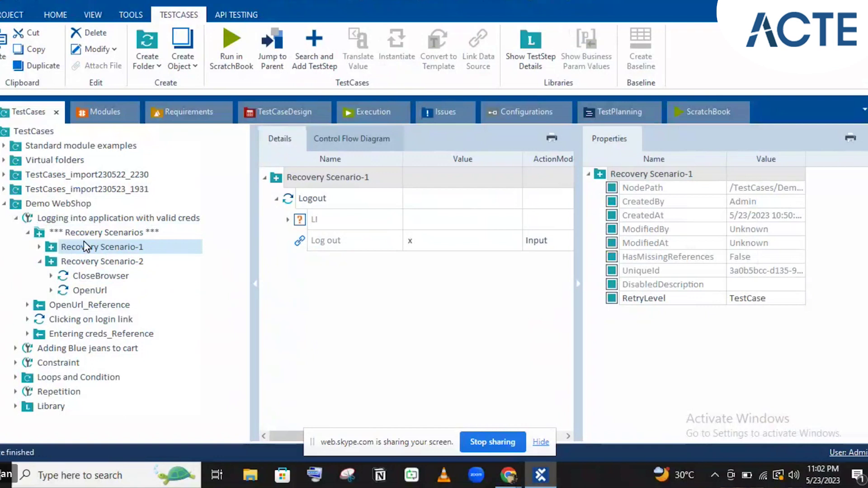
pyautogui.hotkey('ctrl', 'v')
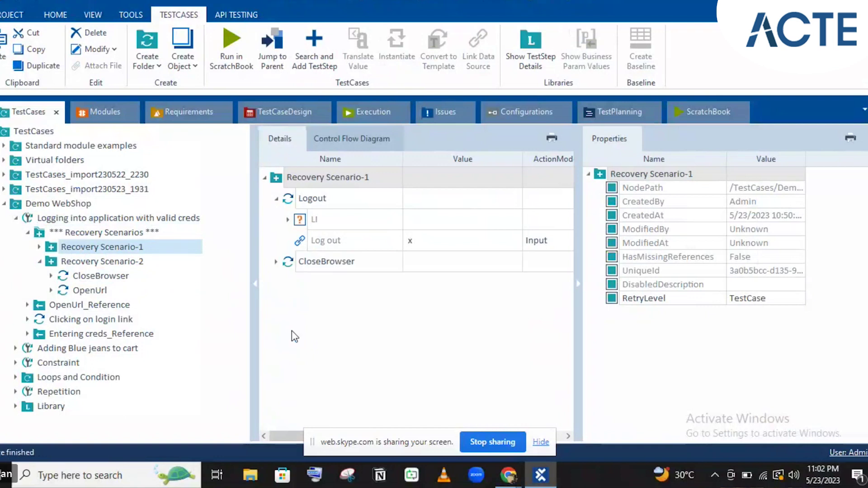
pyautogui.click(275, 199)
pyautogui.click(276, 199)
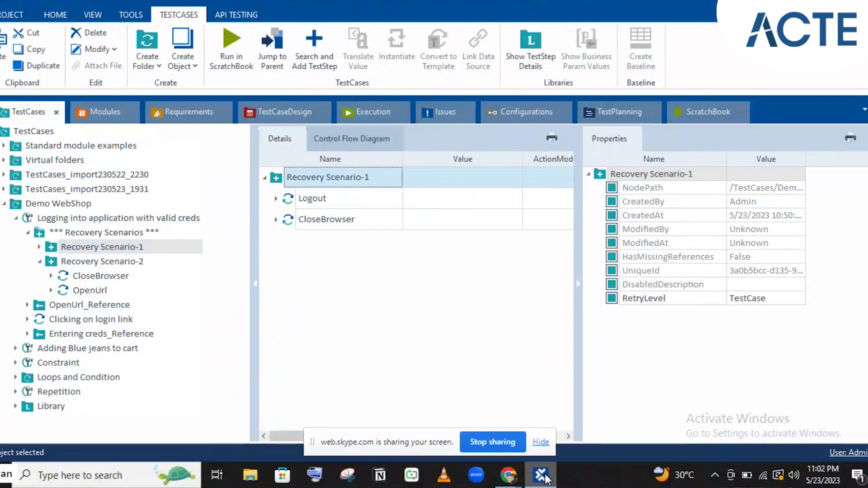
pyautogui.click(543, 477)
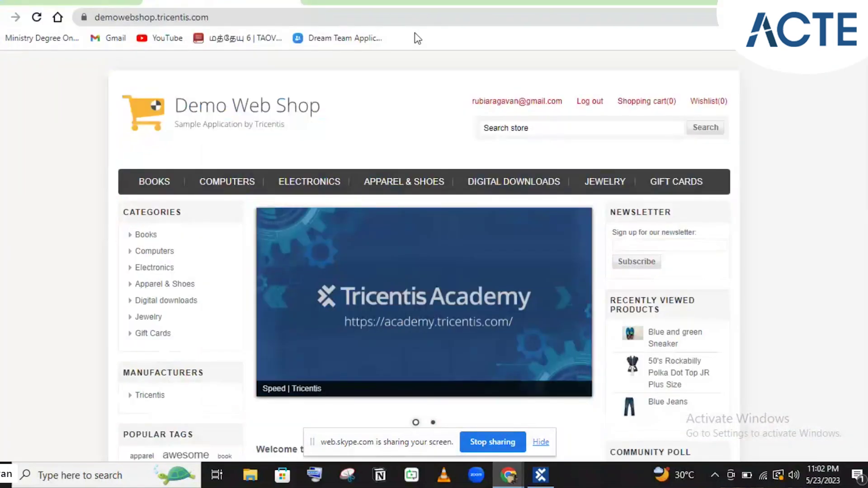
# - Scroll the Demo Web Shop home page down and up, then return to Tosca Commander
pyautogui.scroll(-4, 537, 380)
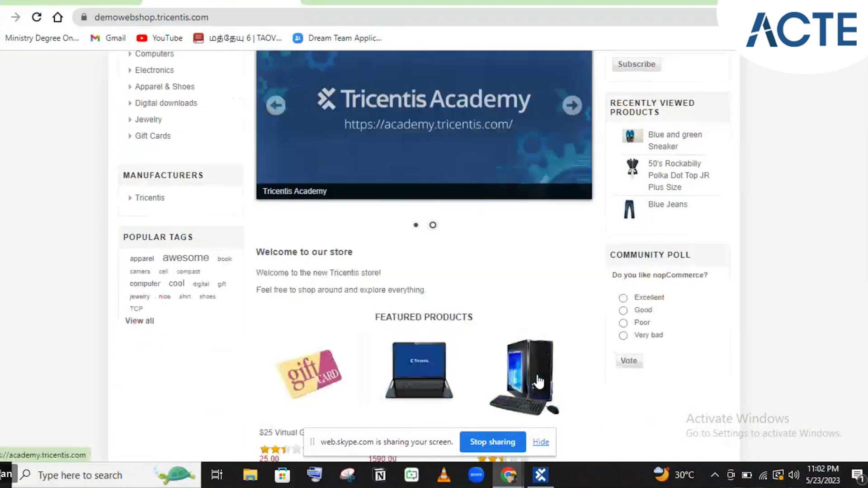
pyautogui.scroll(4, 538, 382)
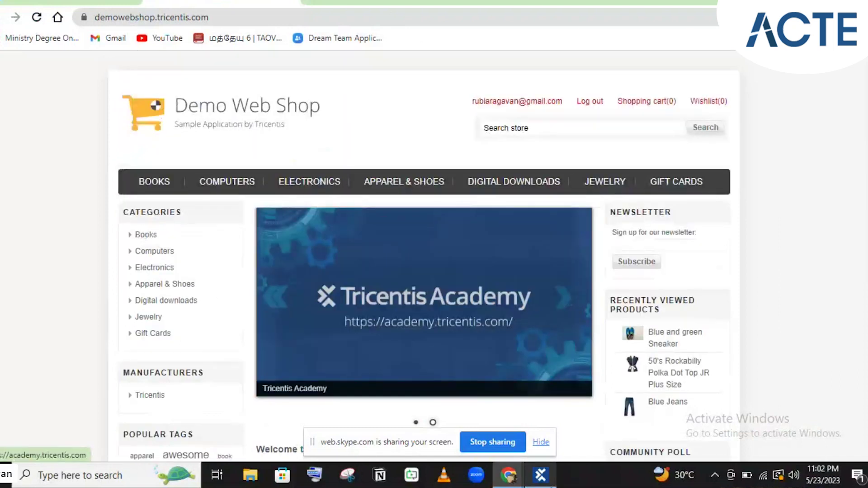
pyautogui.click(544, 482)
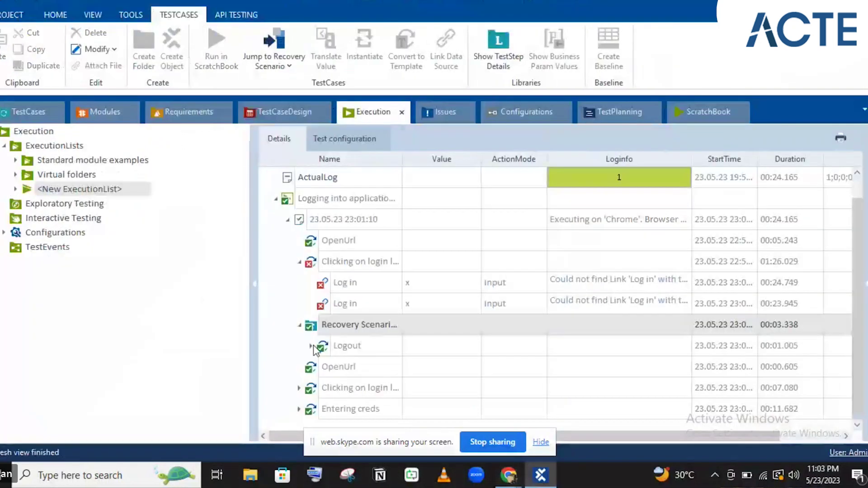
# - Auto-fit the execution log's Name column, then go back to the TestCases view
pyautogui.doubleClick(400, 156)
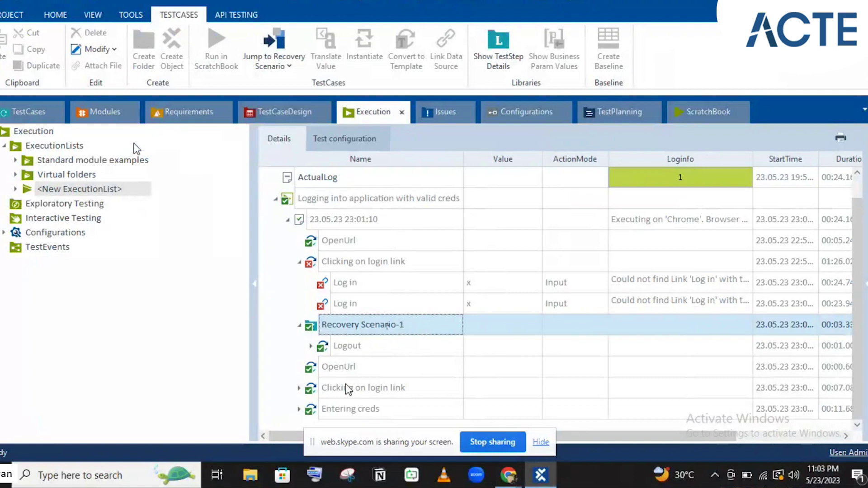
pyautogui.click(24, 110)
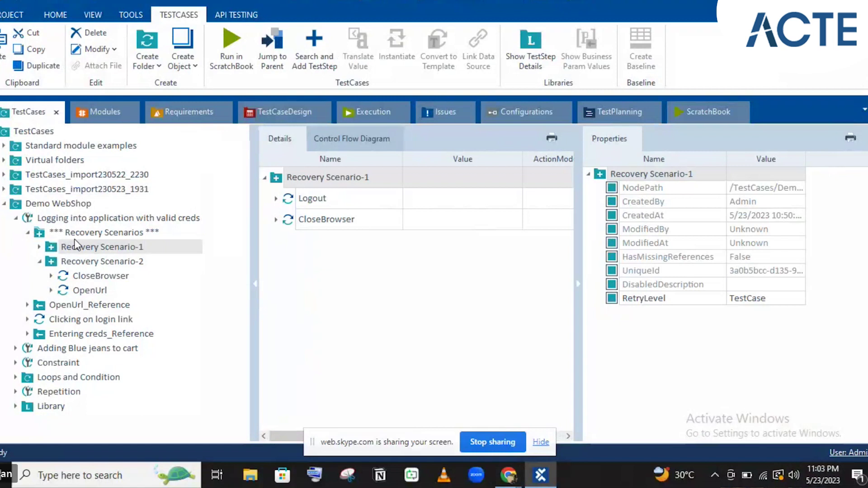
# - Collapse Recovery Scenario-2 and open the Recovery Scenarios folder's context menu
pyautogui.click(38, 262)
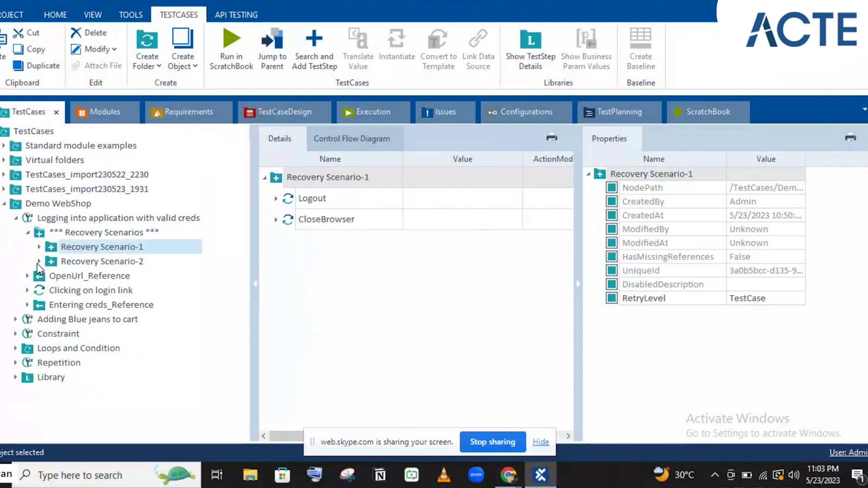
pyautogui.click(88, 229)
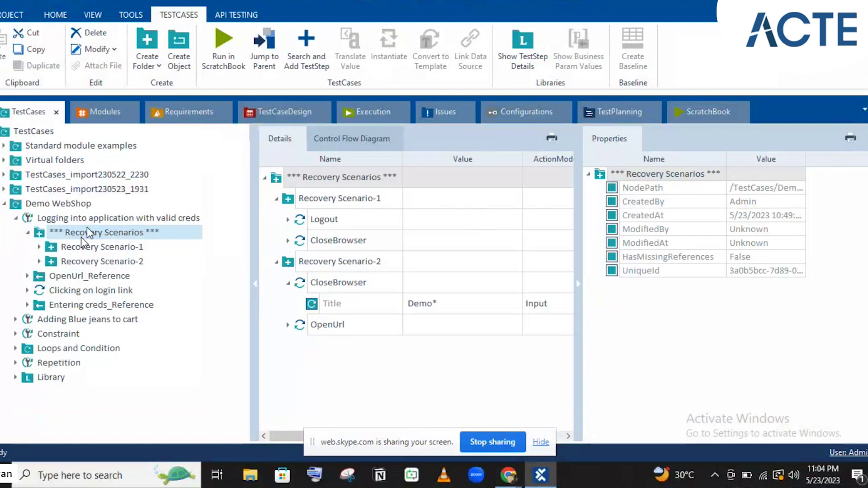
pyautogui.rightClick(81, 236)
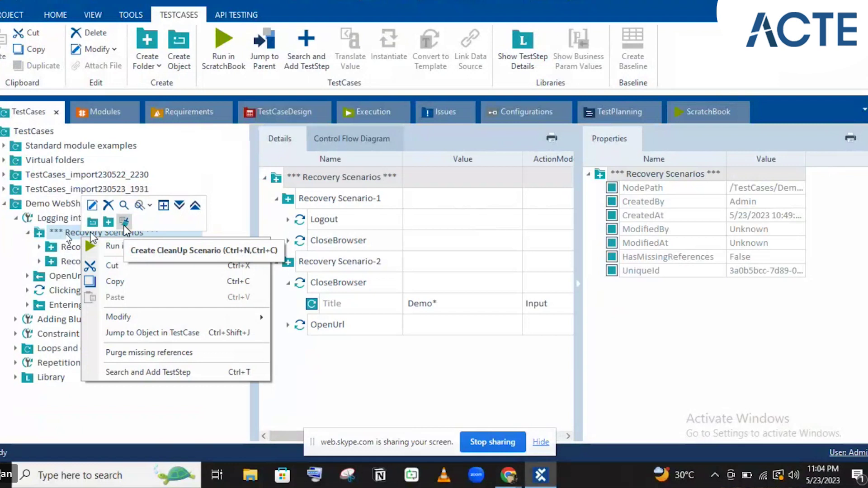
# - Add two cleanup scenarios under Recovery Scenarios, naming the second CleanUp Scenario-2
pyautogui.click(124, 226)
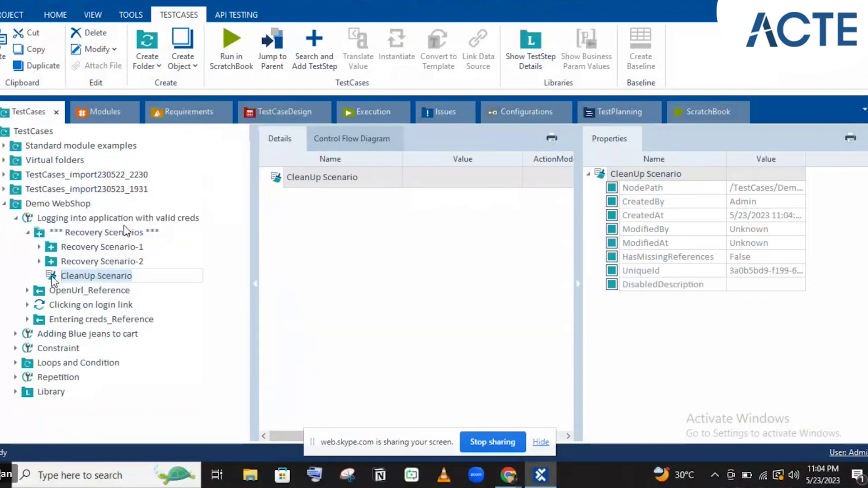
pyautogui.rightClick(72, 237)
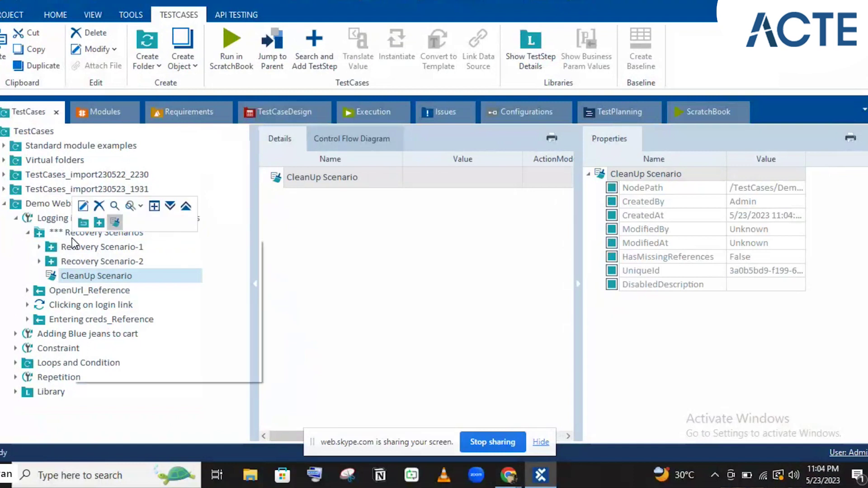
pyautogui.rightClick(102, 230)
pyautogui.click(119, 223)
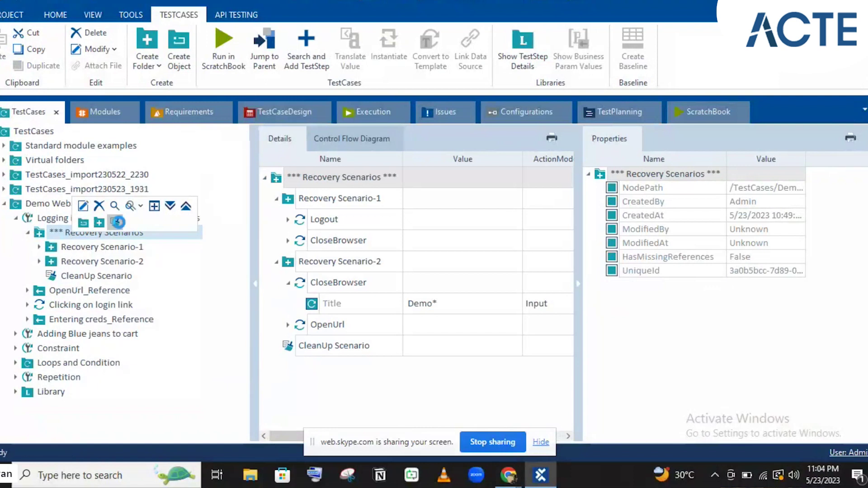
pyautogui.click(147, 294)
pyautogui.press('BackSpace')
pyautogui.press('BackSpace')
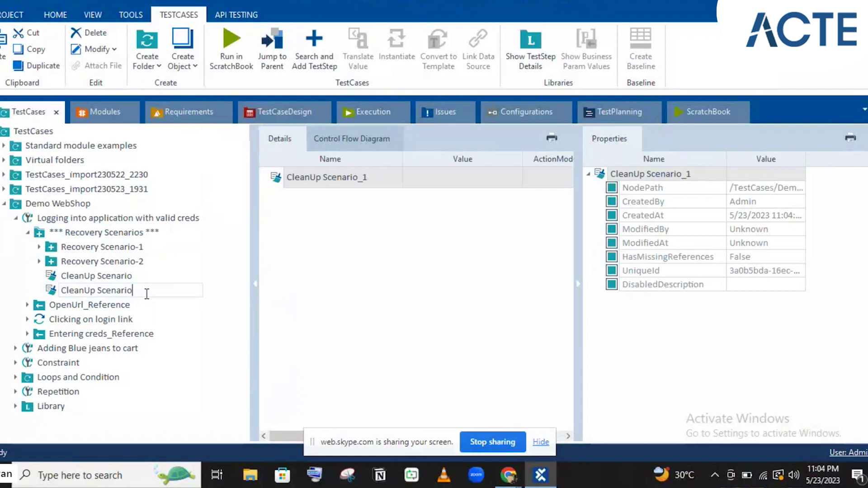
pyautogui.write('-2')
pyautogui.press('Return')
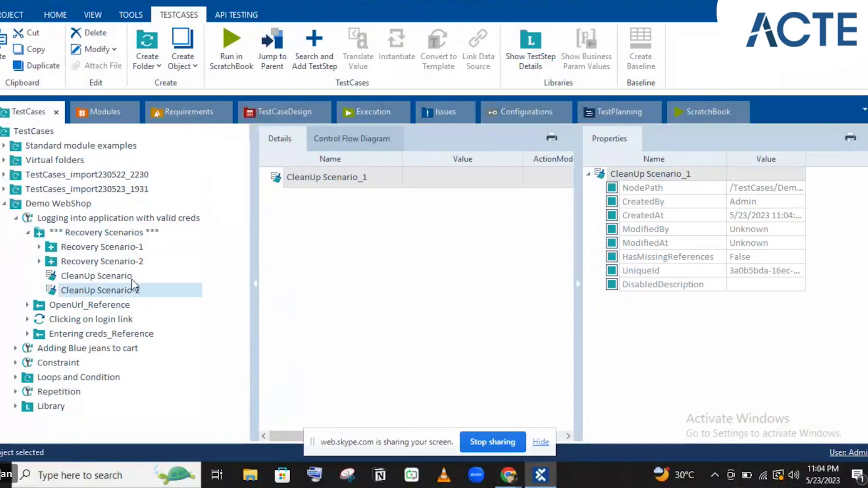
# - Rename the first cleanup scenario to CleanUp Scenario-1 and view Recovery Scenario-2's steps
pyautogui.click(132, 278)
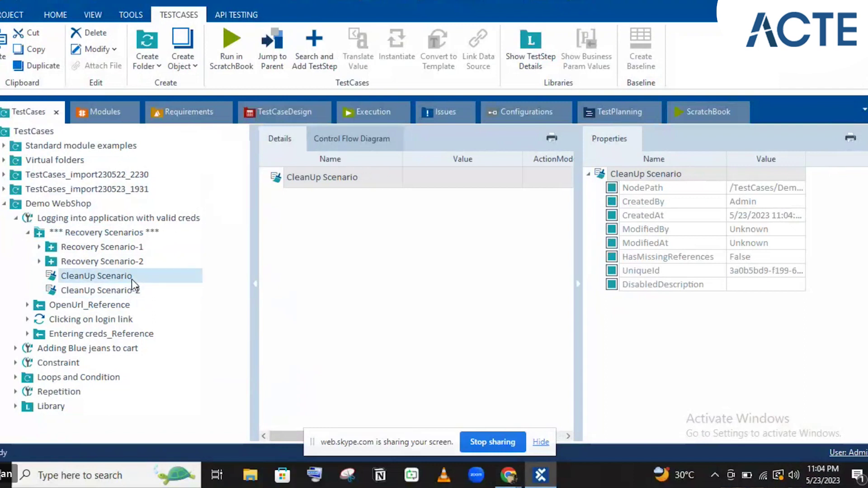
pyautogui.click(132, 279)
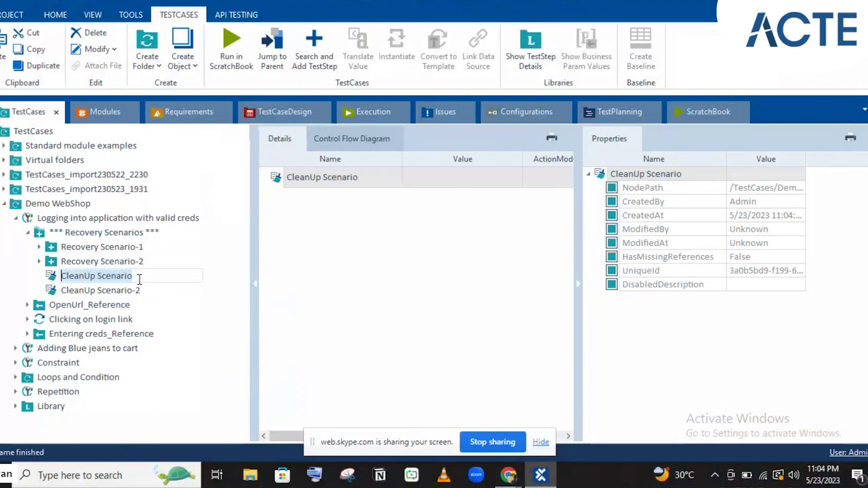
pyautogui.write('-1')
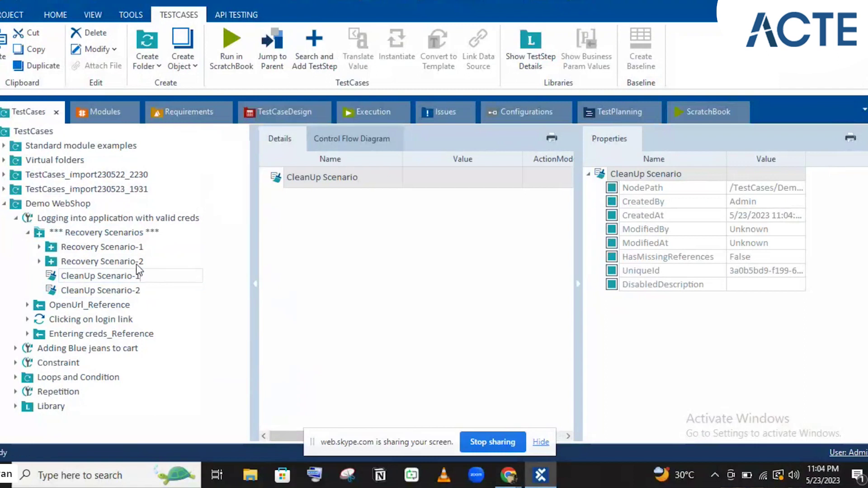
pyautogui.press('Return')
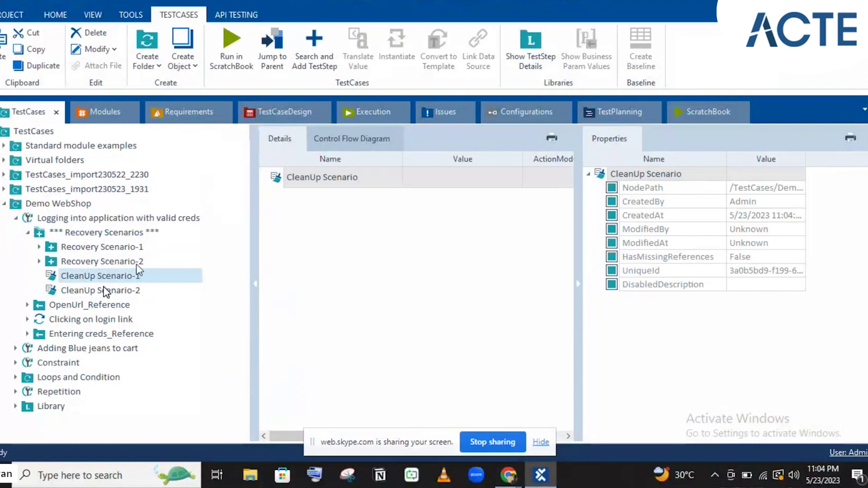
pyautogui.click(137, 264)
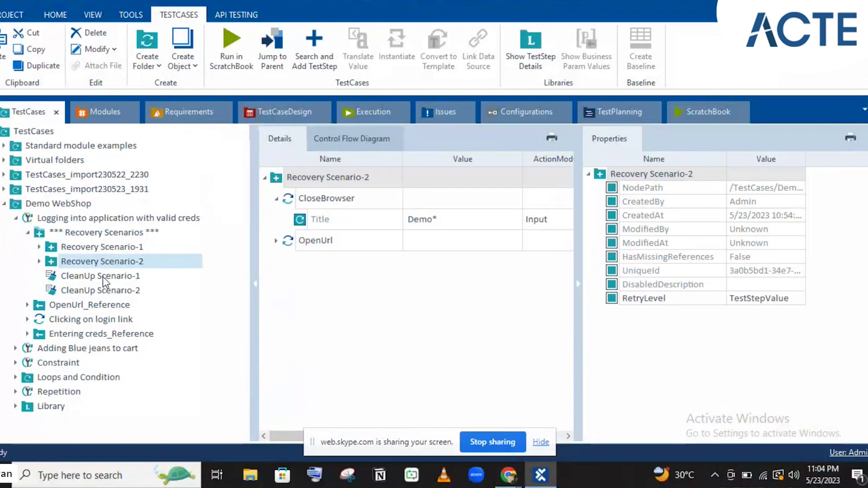
# - Review CleanUp Scenario-1, Recovery Scenario-1 and Adding Blue jeans to cart, then log out of Demo Web Shop
pyautogui.click(102, 276)
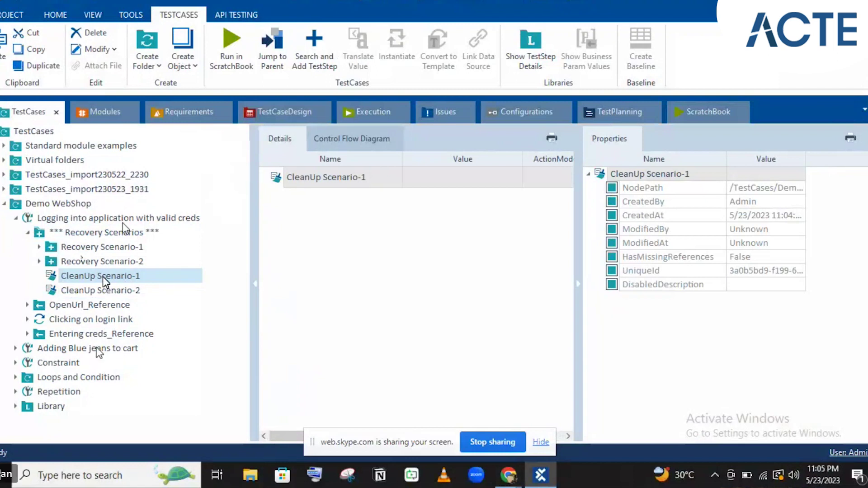
pyautogui.click(89, 248)
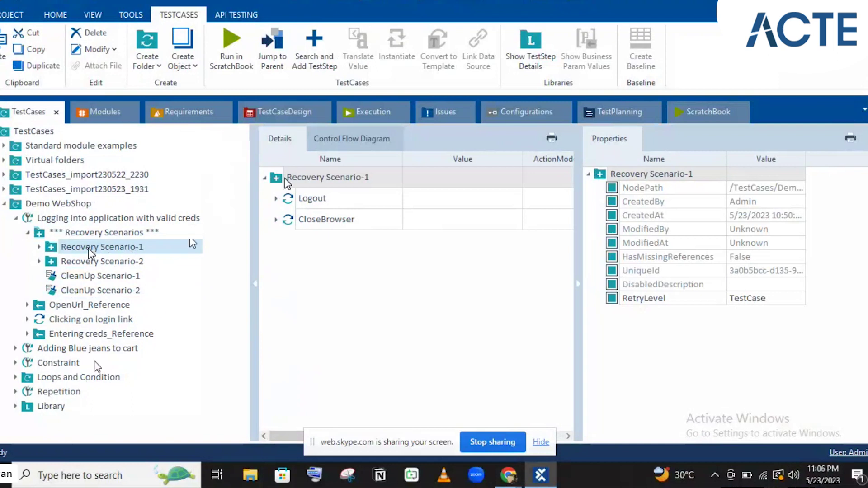
pyautogui.click(85, 350)
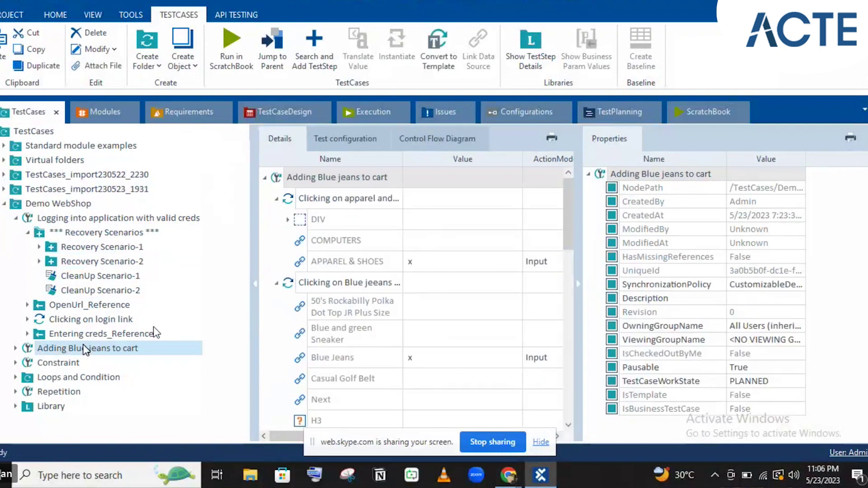
pyautogui.hotkey('alt', 'Tab')
pyautogui.click(598, 103)
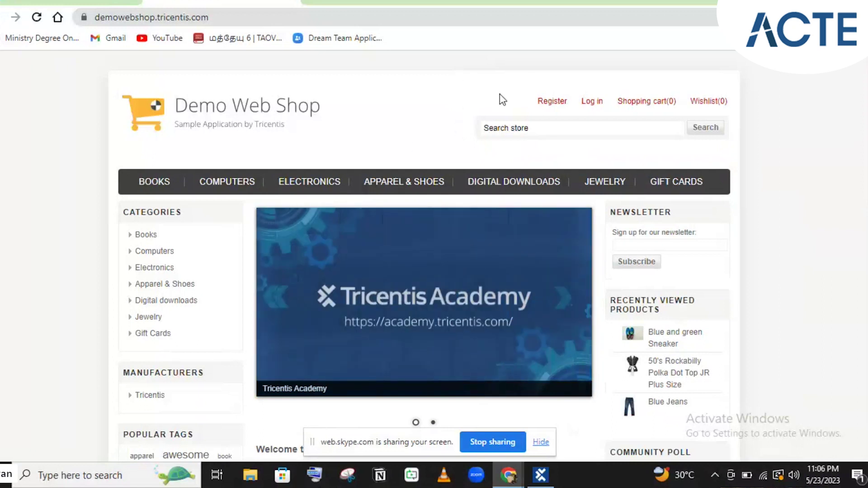
pyautogui.moveTo(563, 111)
pyautogui.click(595, 103)
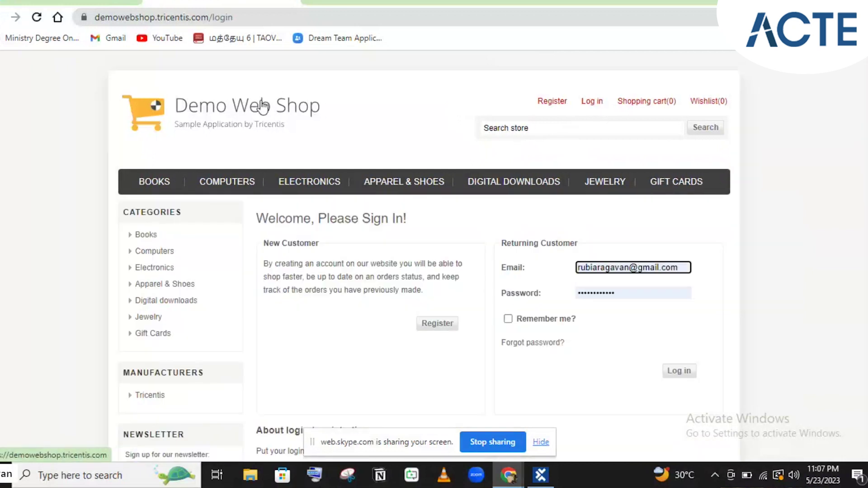
pyautogui.click(263, 106)
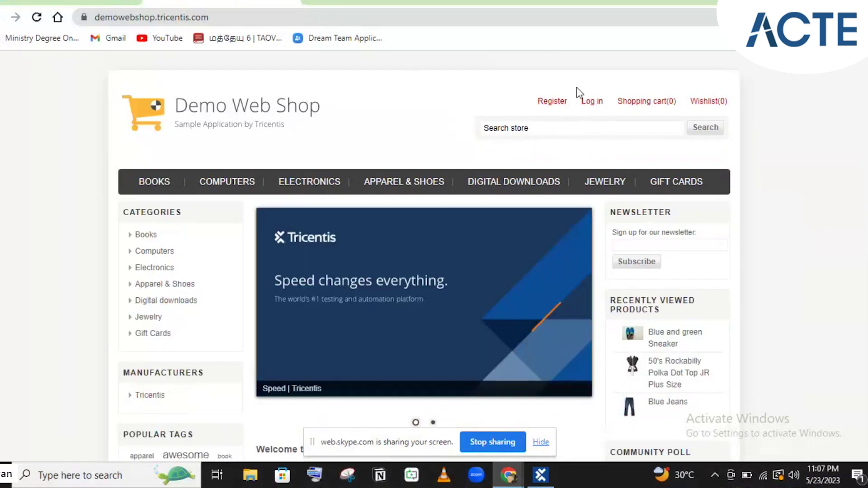
pyautogui.moveTo(609, 120)
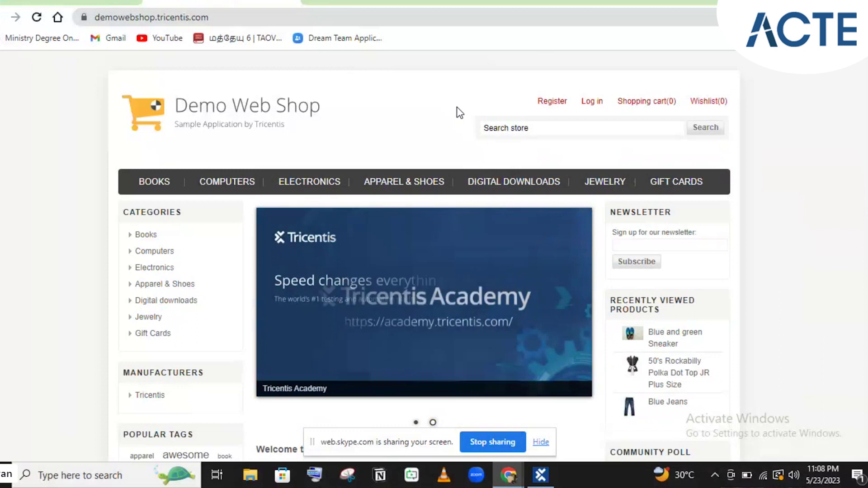
# - Back in Tosca, click through the recovery scenarios and both CleanUp scenarios
pyautogui.click(538, 475)
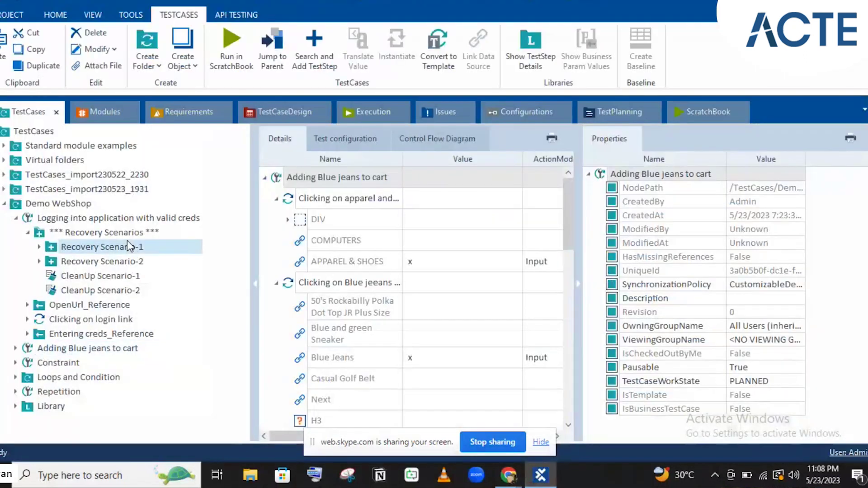
pyautogui.click(127, 244)
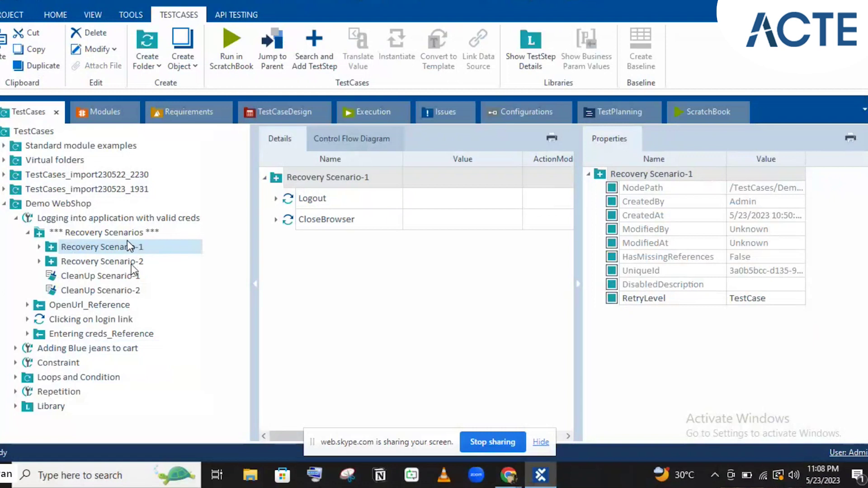
pyautogui.keyDown('shift'); pyautogui.click(131, 262); pyautogui.keyUp('shift')
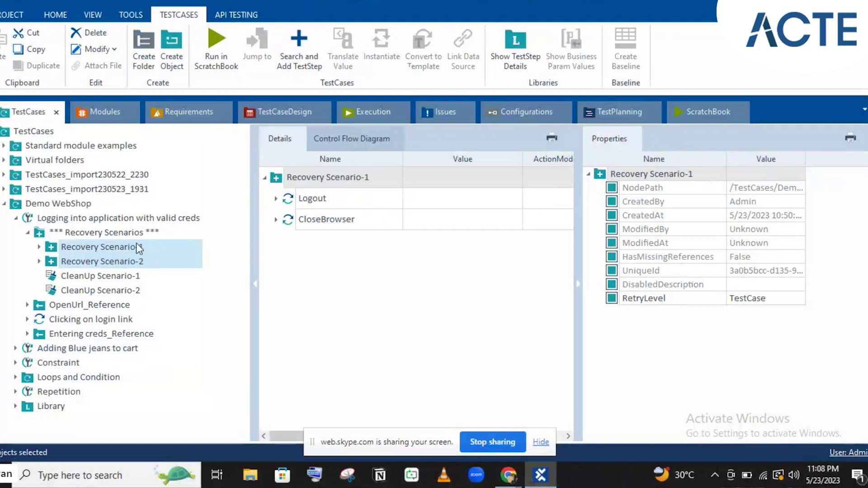
pyautogui.click(107, 274)
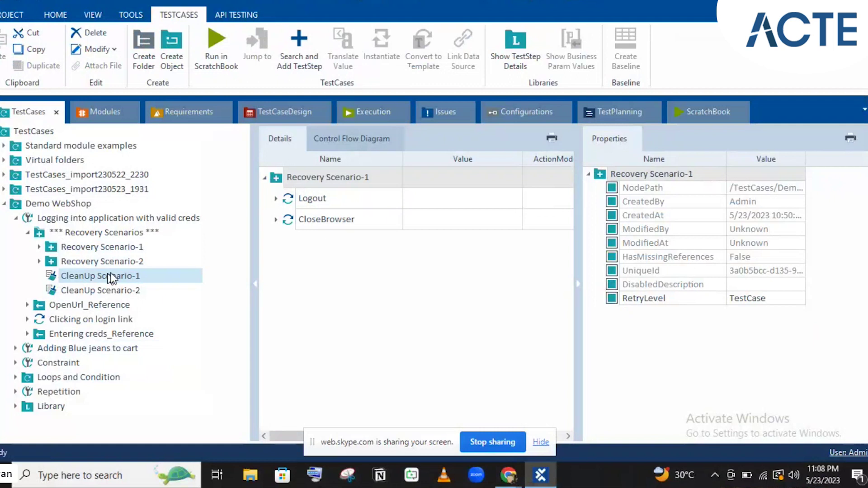
pyautogui.keyDown('shift'); pyautogui.click(121, 291); pyautogui.keyUp('shift')
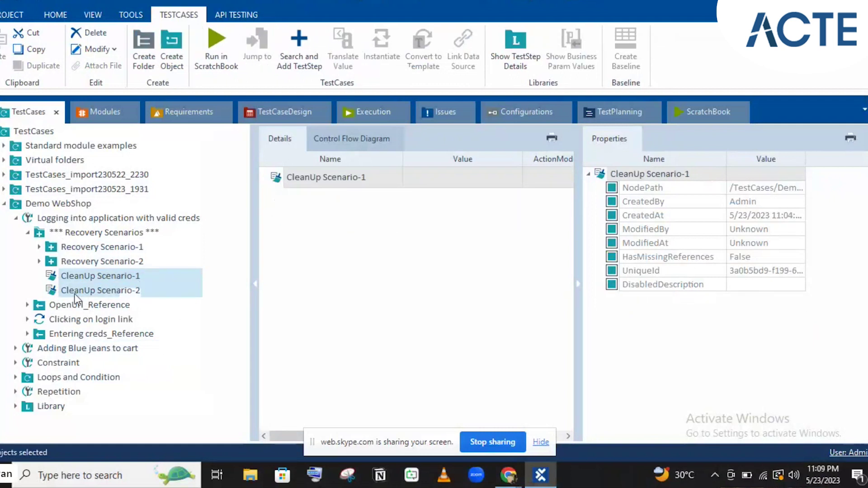
pyautogui.click(54, 277)
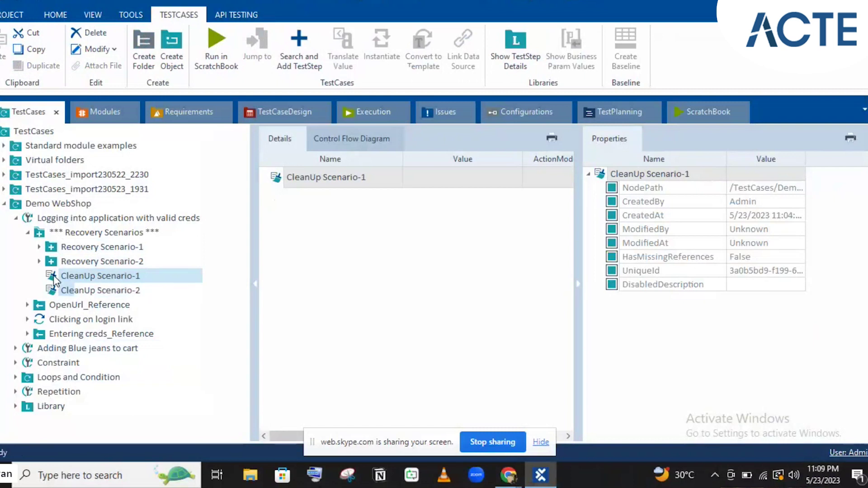
# - Expand and select Adding Blue jeans to cart to list its six steps
pyautogui.click(15, 348)
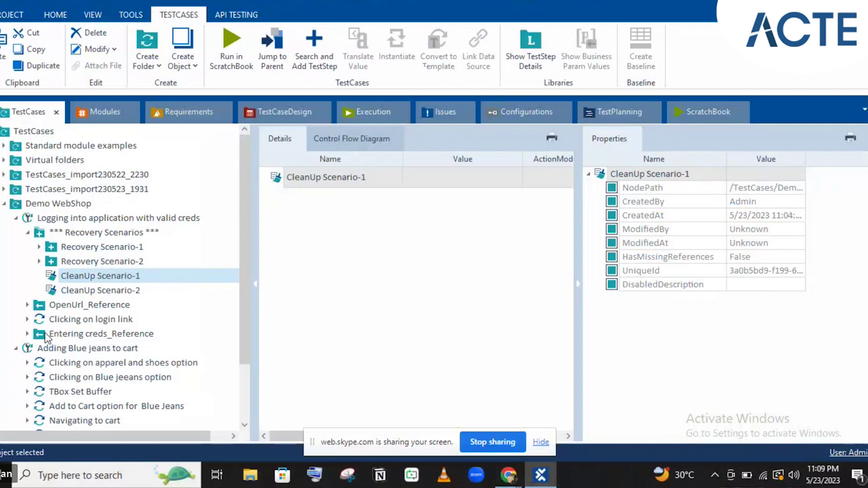
pyautogui.click(76, 348)
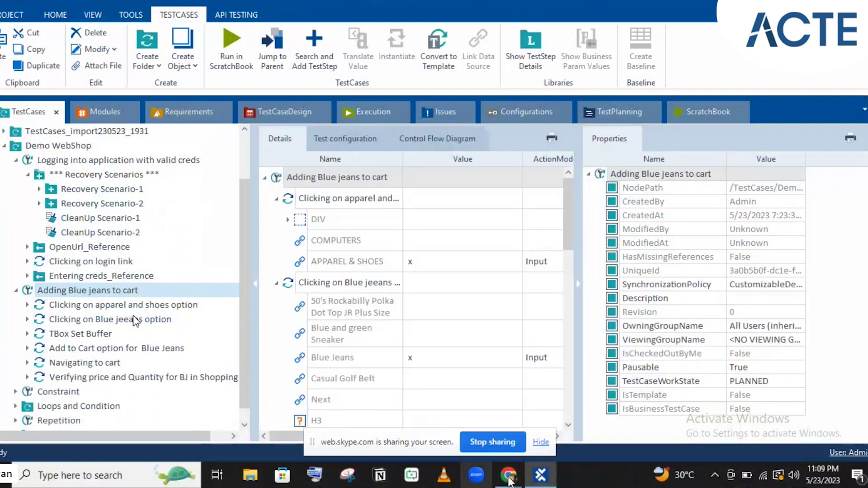
pyautogui.moveTo(510, 476)
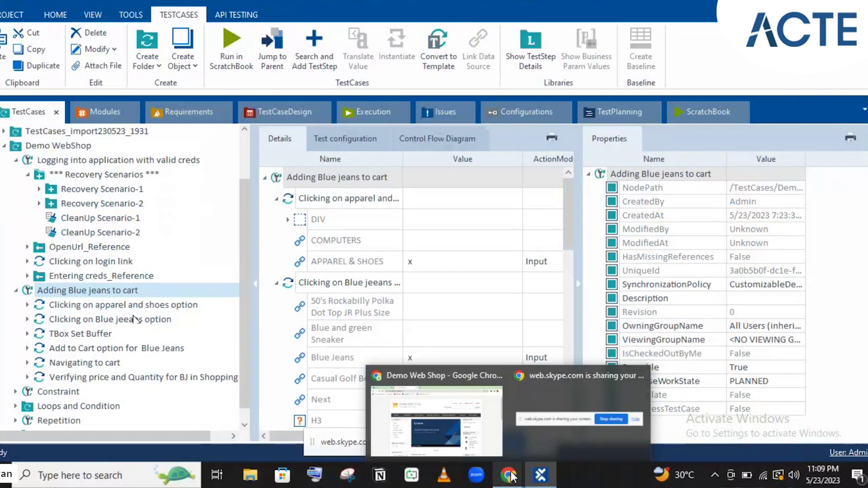
pyautogui.click(447, 425)
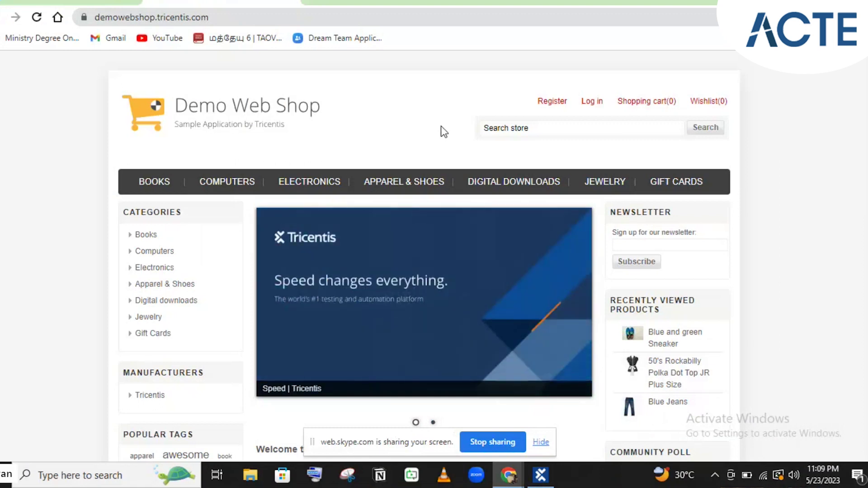
pyautogui.click(540, 475)
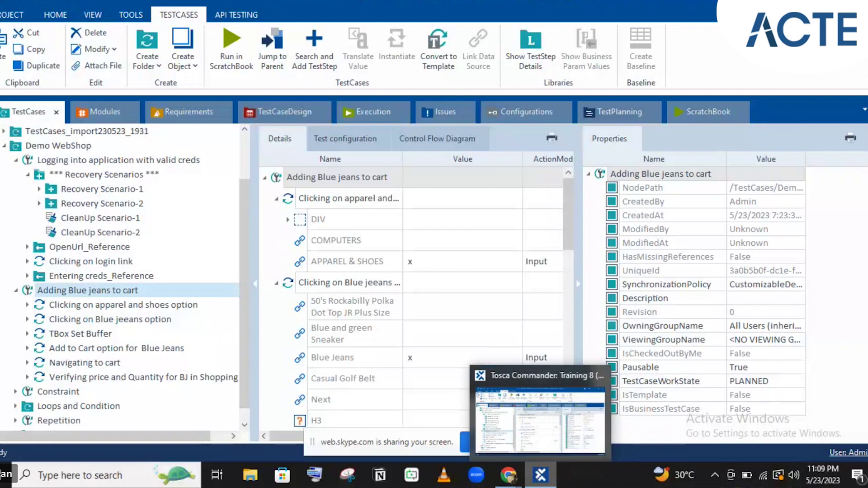
pyautogui.click(539, 475)
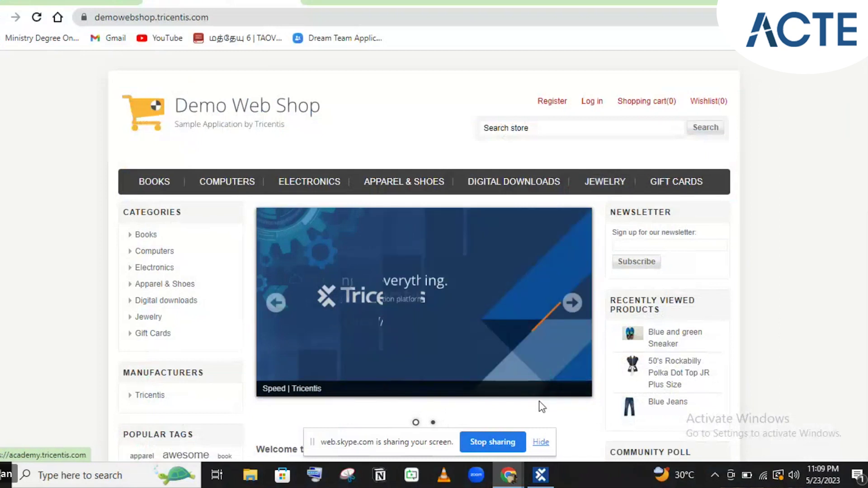
pyautogui.click(541, 475)
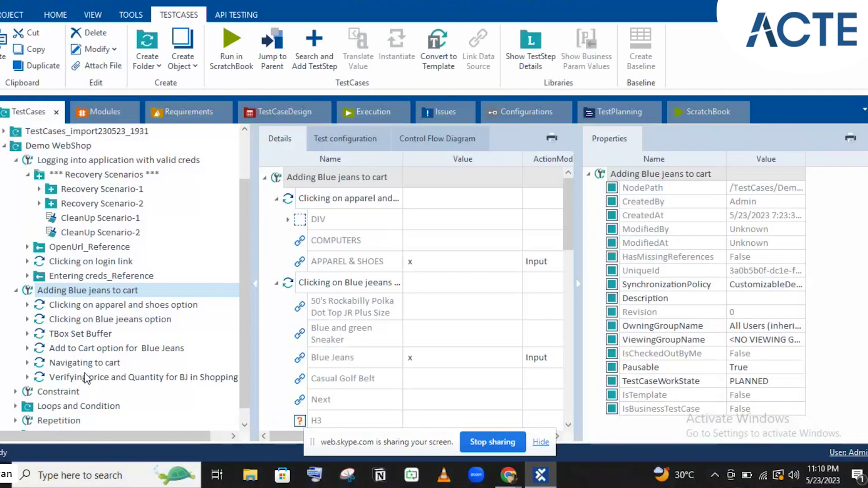
# - Click through Recovery Scenario-1, Recovery Scenario-2 and both CleanUp scenarios in the tree
pyautogui.click(61, 225)
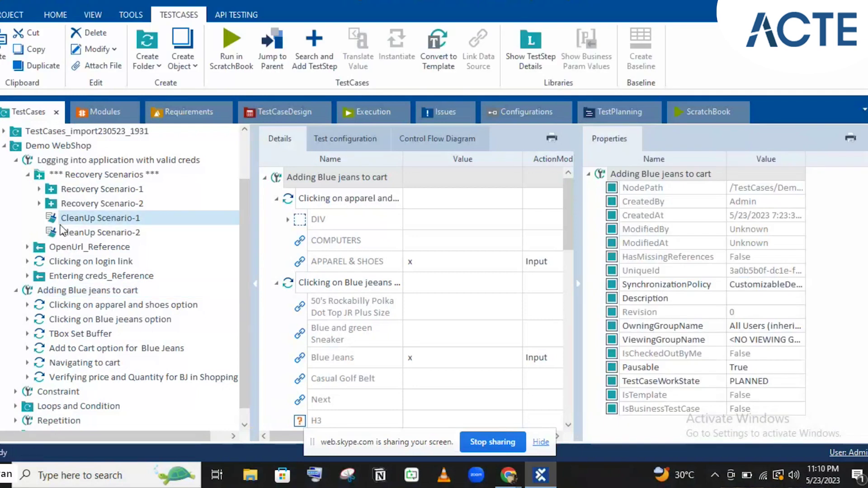
pyautogui.click(90, 188)
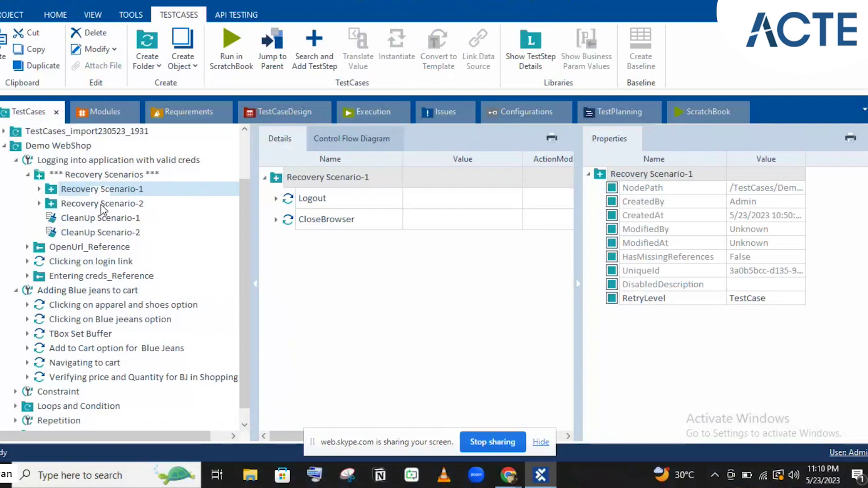
pyautogui.click(93, 190)
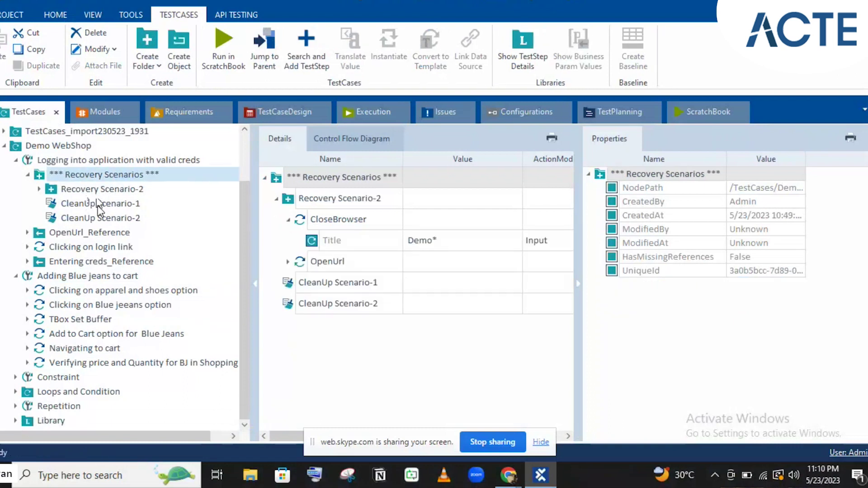
pyautogui.click(98, 204)
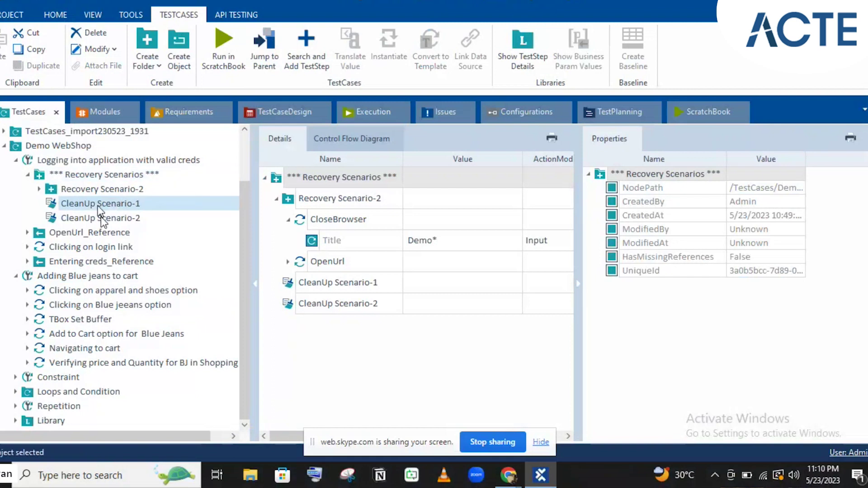
pyautogui.click(101, 219)
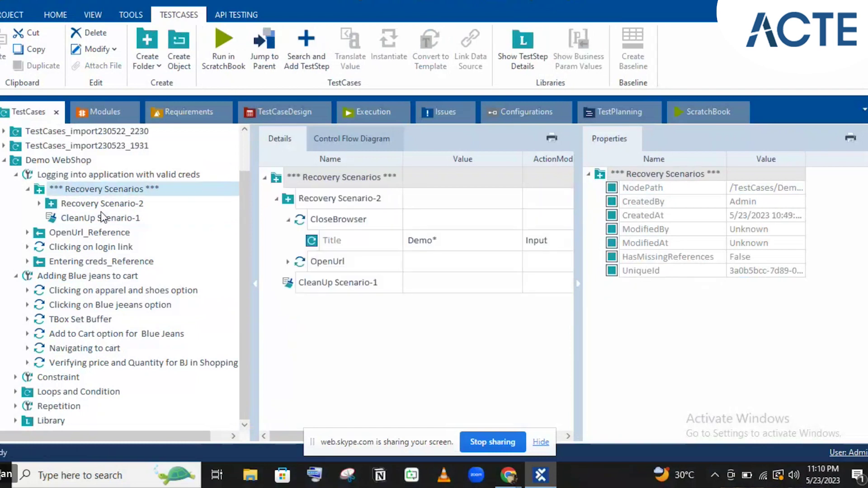
pyautogui.click(103, 216)
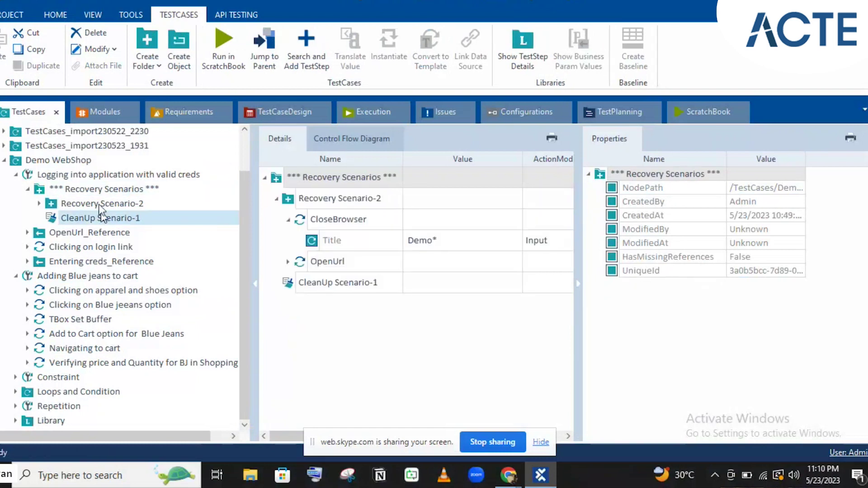
pyautogui.click(99, 204)
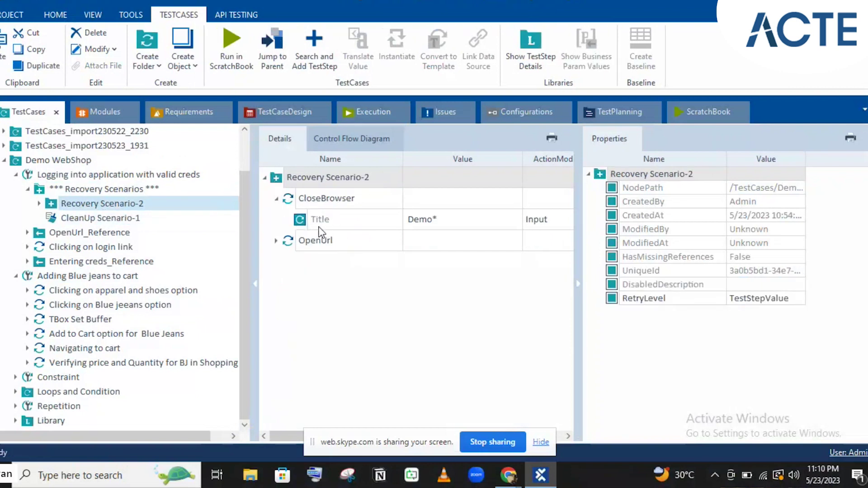
pyautogui.click(94, 219)
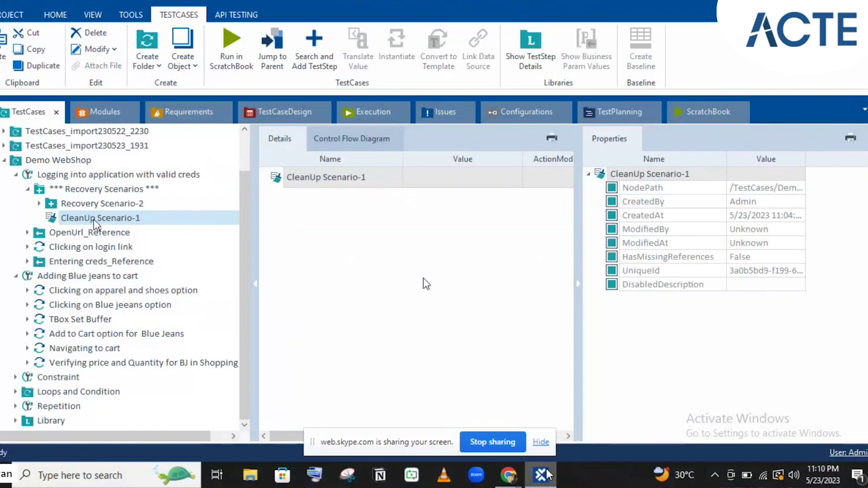
# - Switch to the Demo Web Shop in Chrome and back to Tosca Commander
pyautogui.moveTo(548, 473)
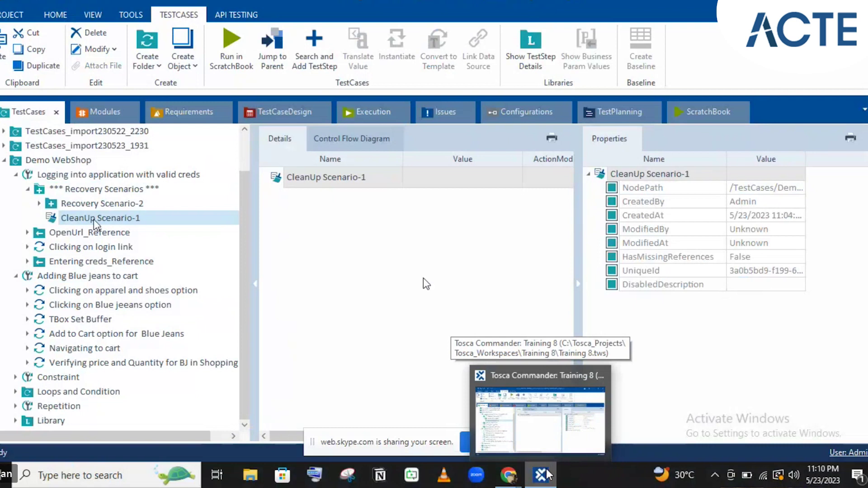
pyautogui.click(548, 473)
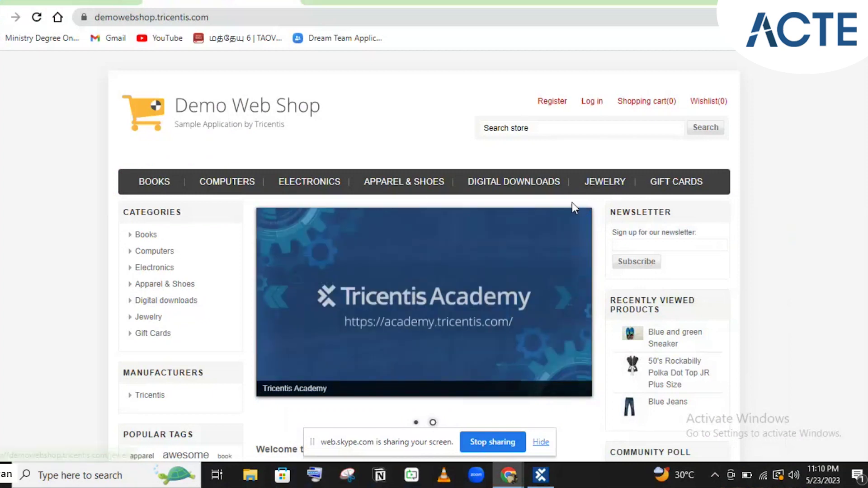
pyautogui.click(538, 476)
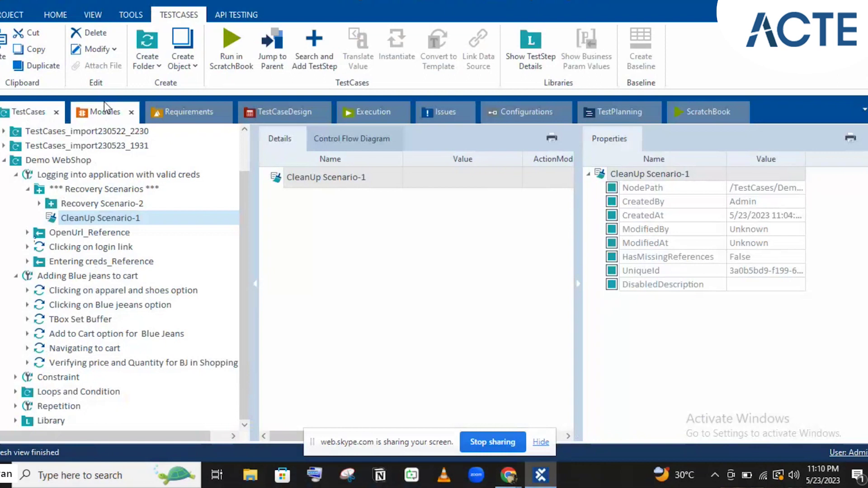
# - Add the Account and Logout module to CleanUp Scenario-1 as step 'Logout', entering x for Log out
pyautogui.click(115, 119)
pyautogui.moveTo(67, 320); pyautogui.dragTo(98, 219)
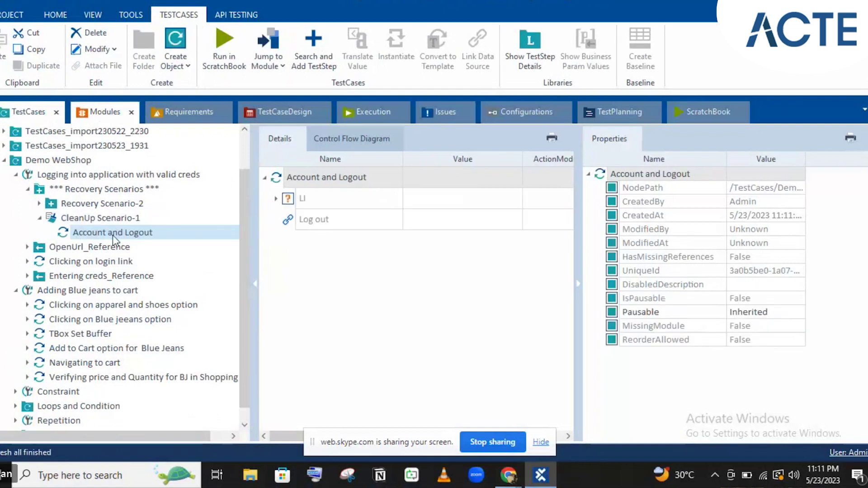
pyautogui.click(113, 233)
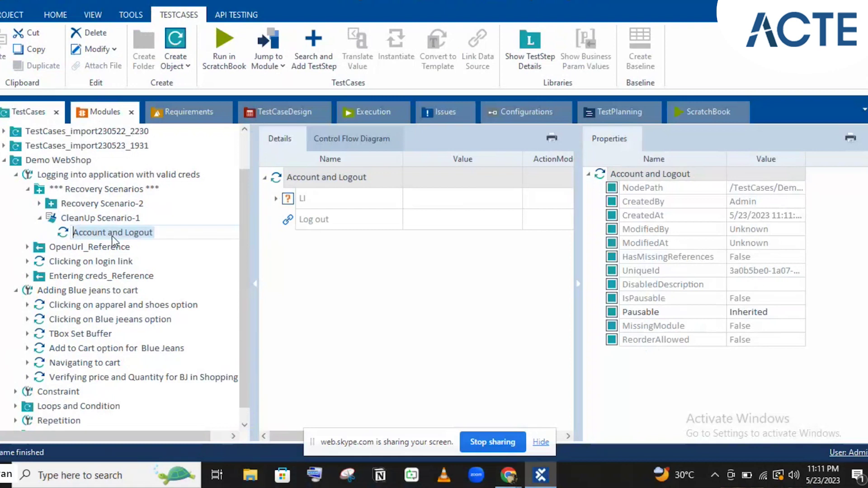
pyautogui.write('Lo')
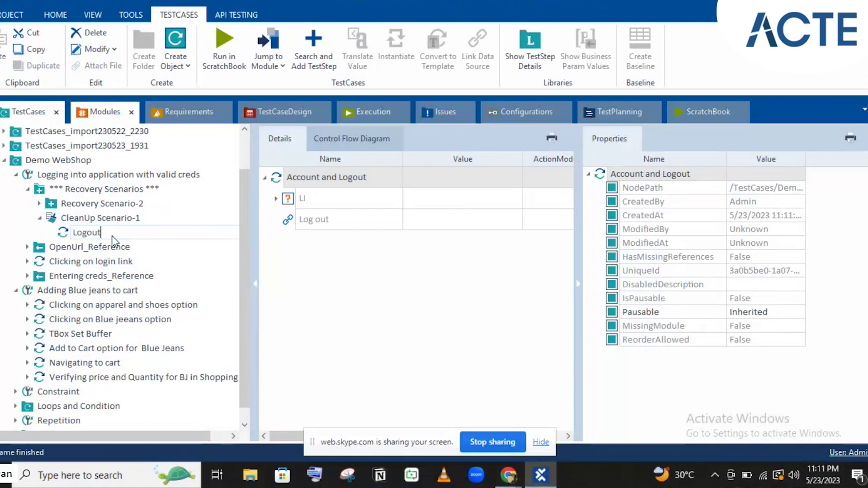
pyautogui.press('Return')
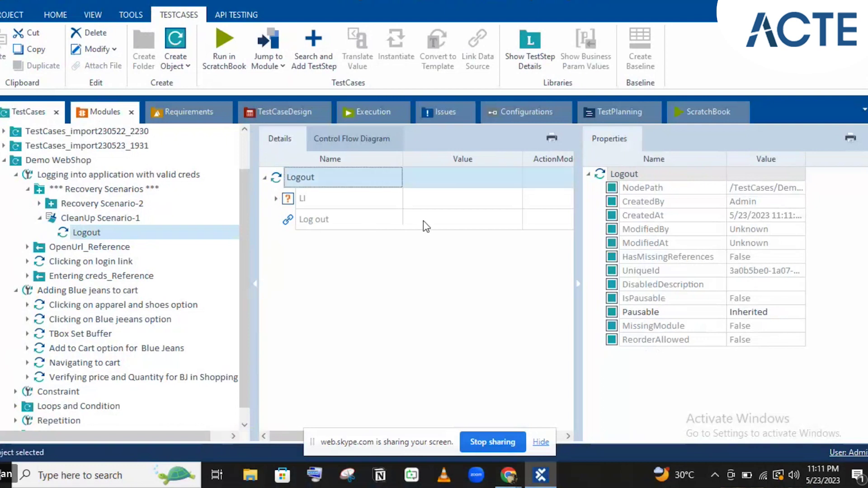
pyautogui.click(424, 220)
pyautogui.write('x')
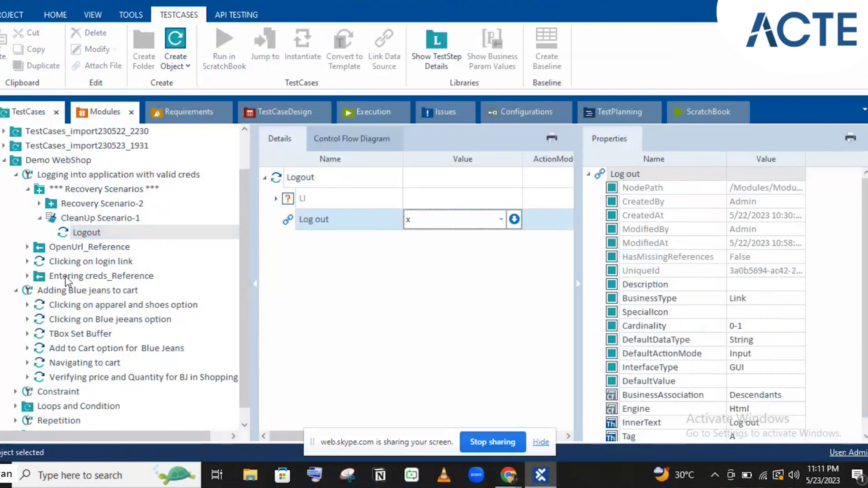
# - Copy the Clicking on login link and Entering creds_Reference steps into CleanUp Scenario-1
pyautogui.press('Up')
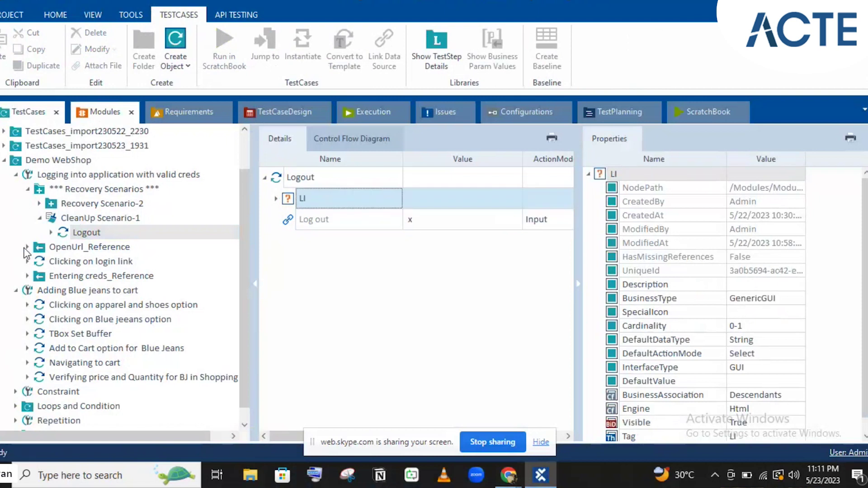
pyautogui.click(64, 262)
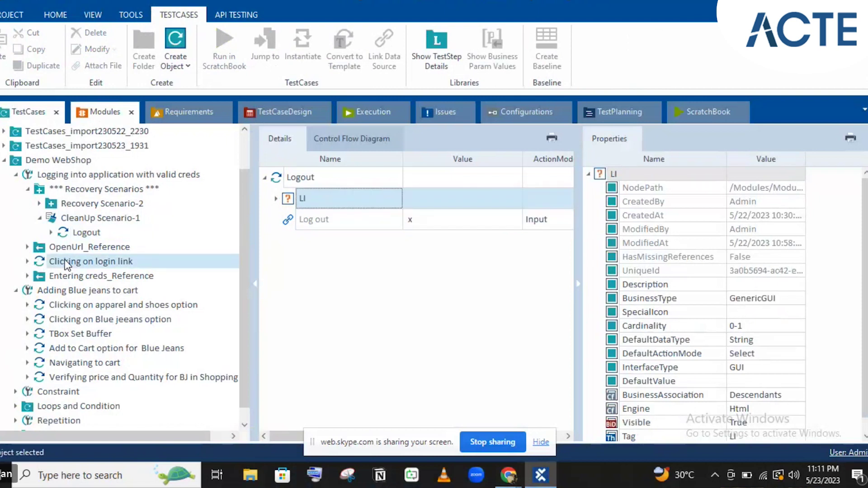
pyautogui.click(27, 276)
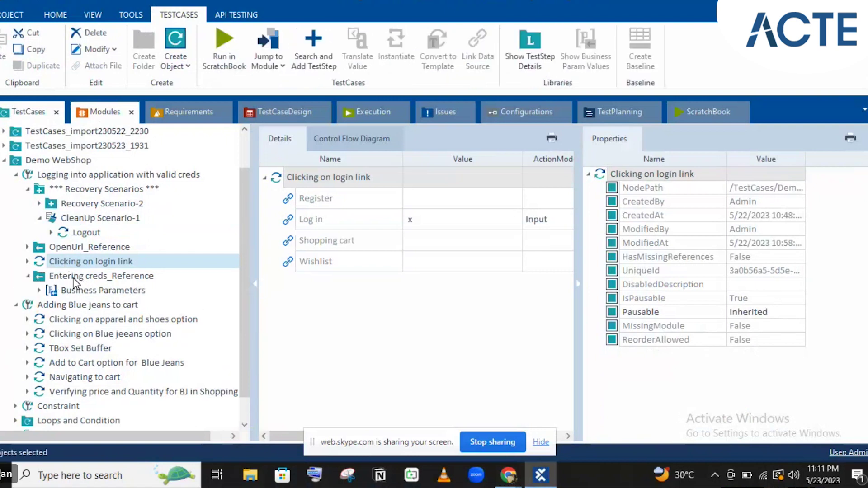
pyautogui.keyDown('ctrl'); pyautogui.click(73, 278); pyautogui.keyUp('ctrl')
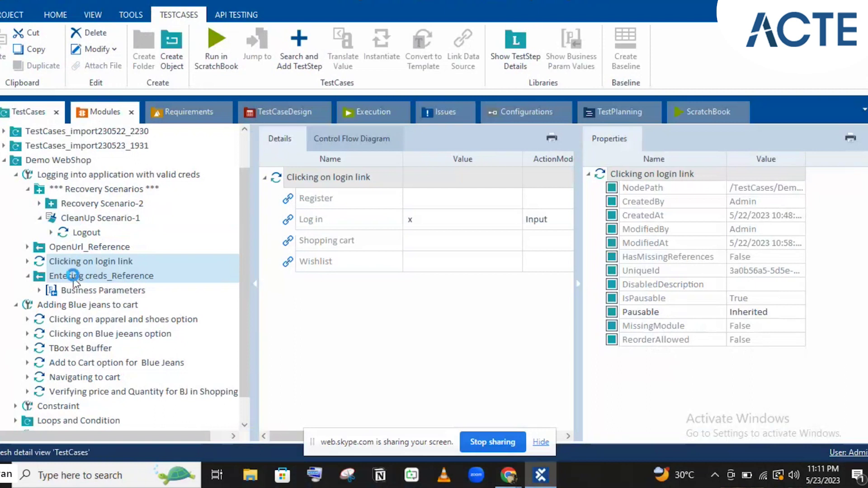
pyautogui.click(78, 219)
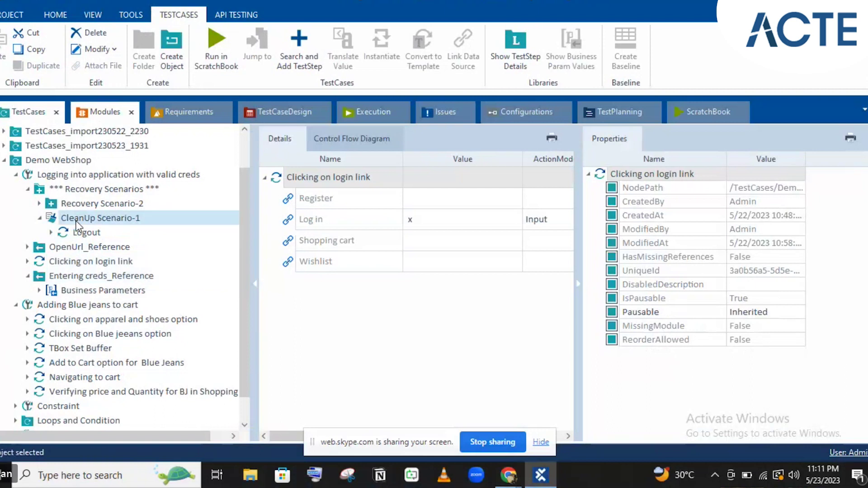
pyautogui.click(76, 221)
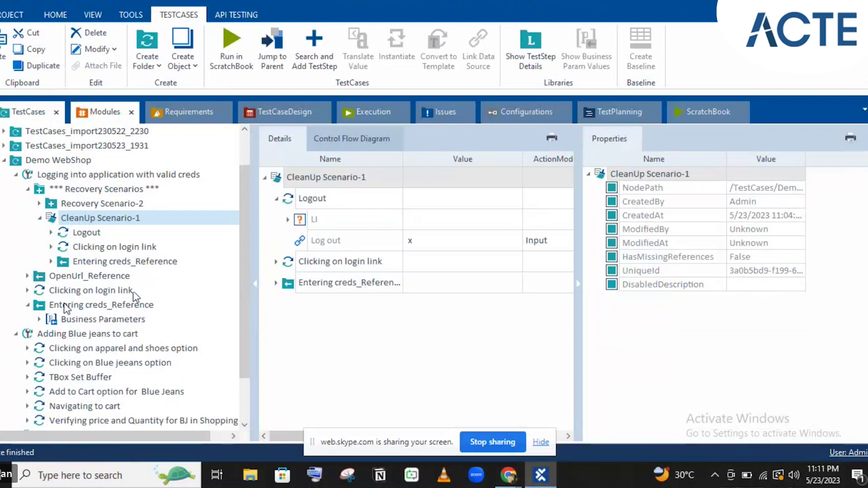
# - Collapse the test case nodes in the tree and select the Demo WebShop folder
pyautogui.click(28, 306)
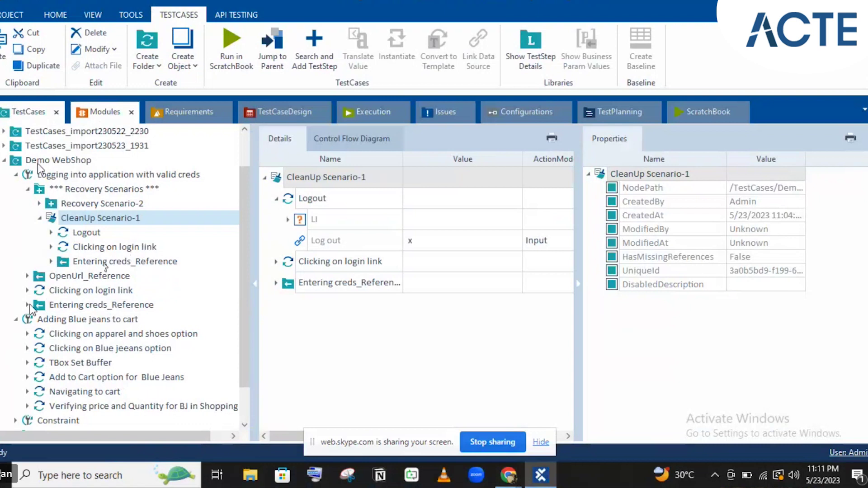
pyautogui.click(17, 176)
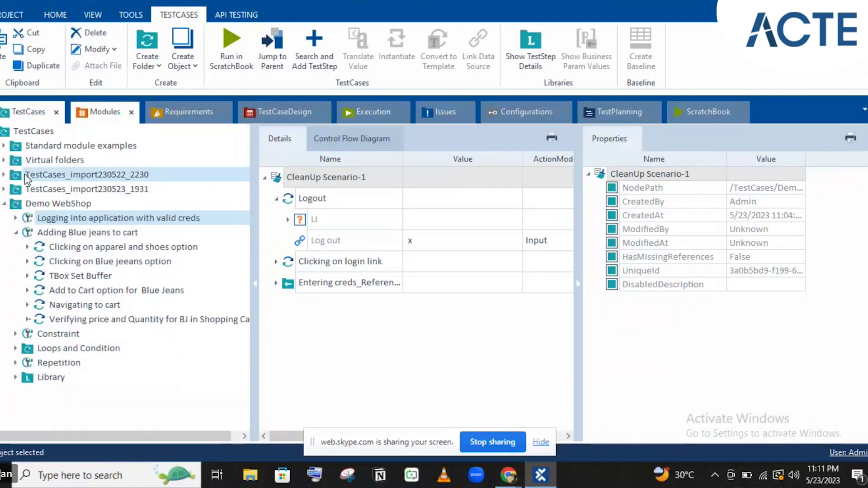
pyautogui.click(16, 233)
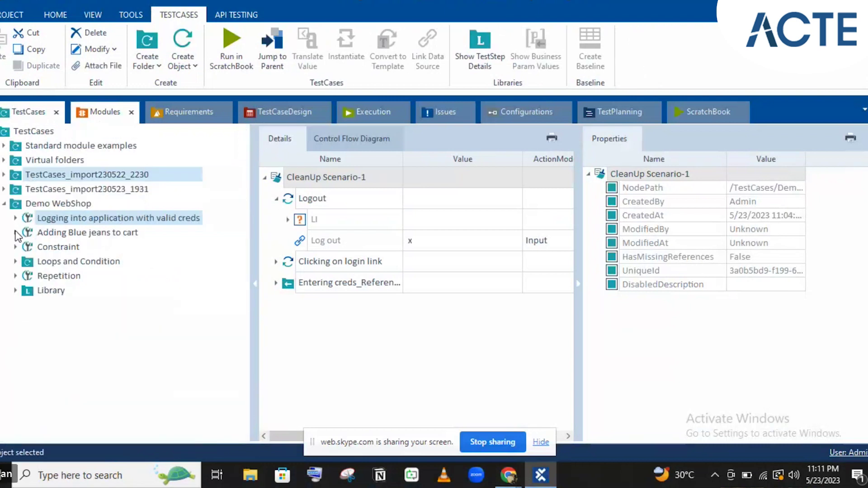
pyautogui.click(38, 234)
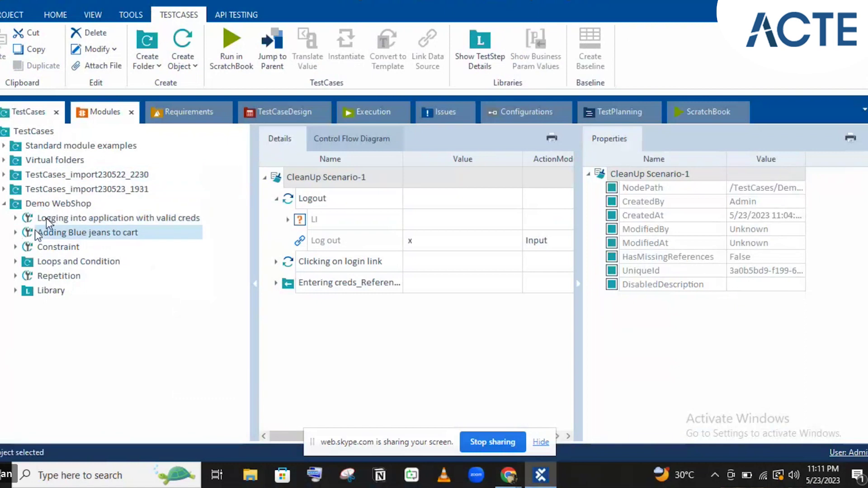
pyautogui.click(54, 219)
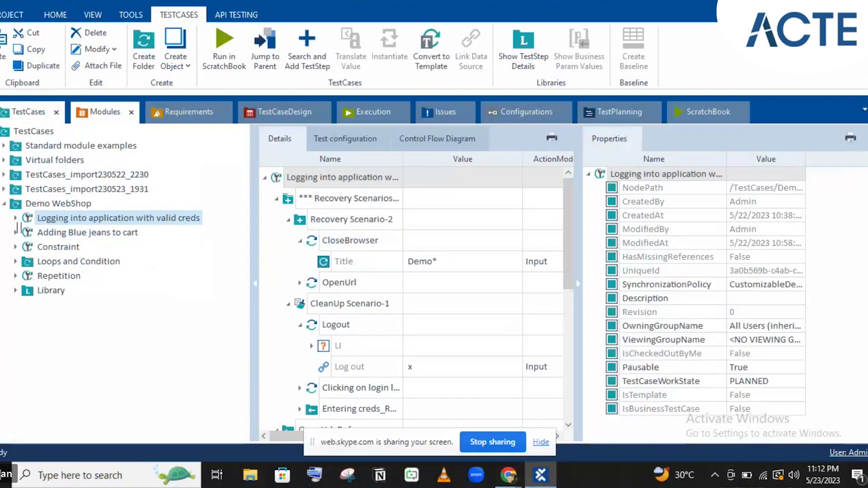
pyautogui.click(33, 208)
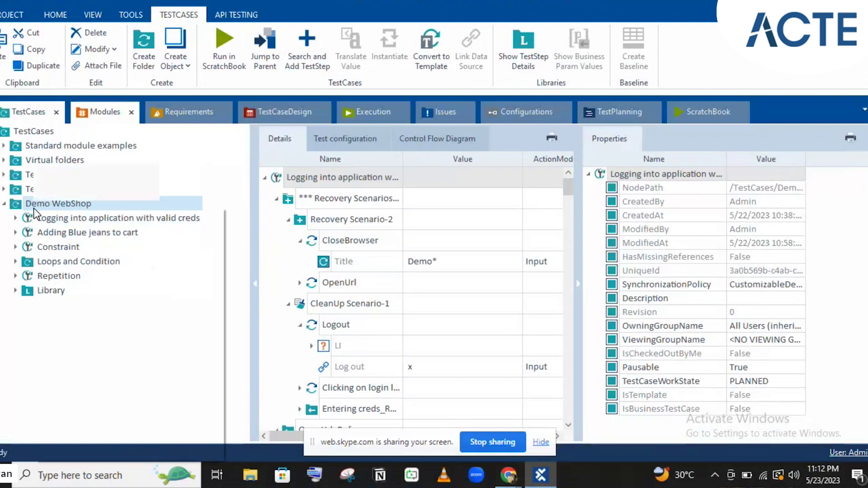
# - Create a 'Clicking on Email ID' test case in Demo WebShop, placed below the login test case
pyautogui.rightClick(33, 208)
pyautogui.click(93, 189)
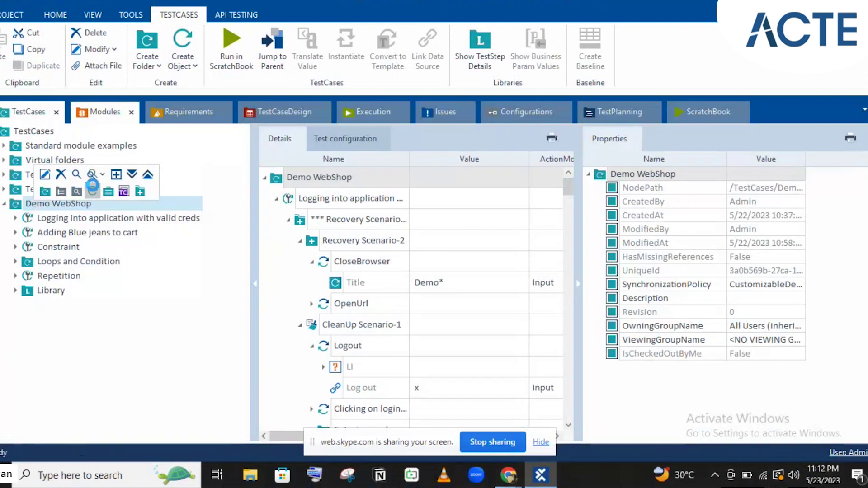
pyautogui.click(93, 189)
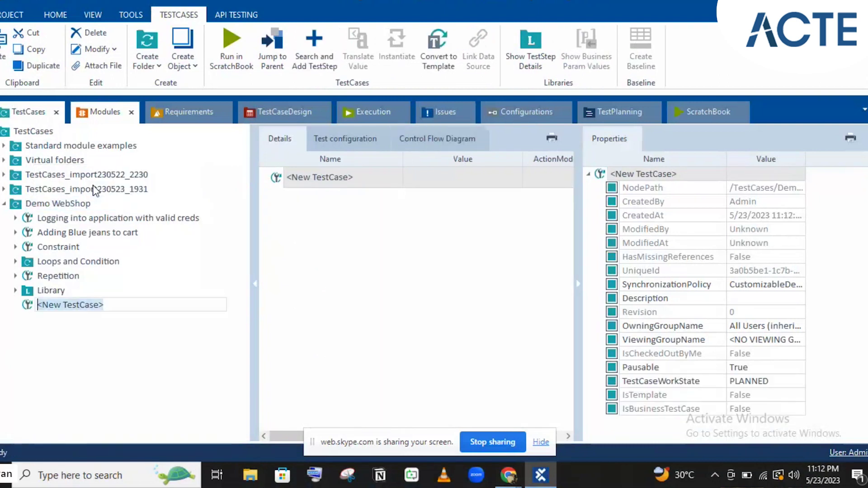
pyautogui.write('Clicking on Email ')
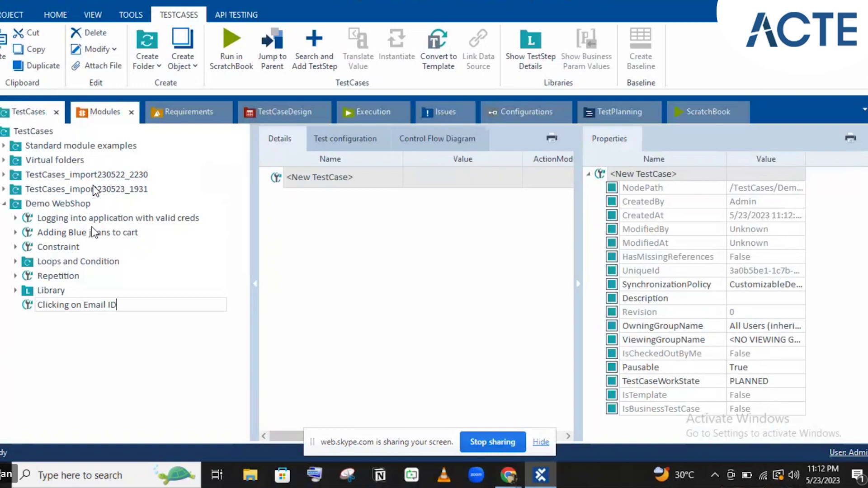
pyautogui.write('ID')
pyautogui.press('Return')
pyautogui.moveTo(39, 308); pyautogui.dragTo(32, 223)
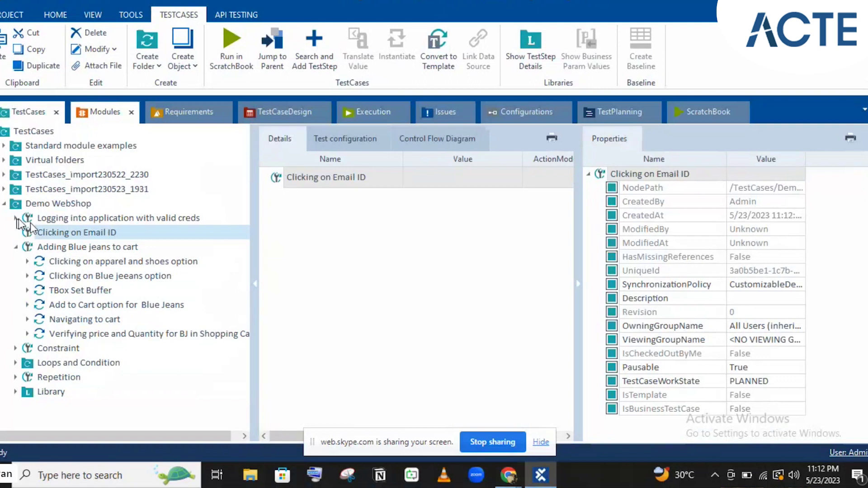
# - Copy the Logout step from CleanUp Scenario-1 into Clicking on Email ID
pyautogui.click(17, 219)
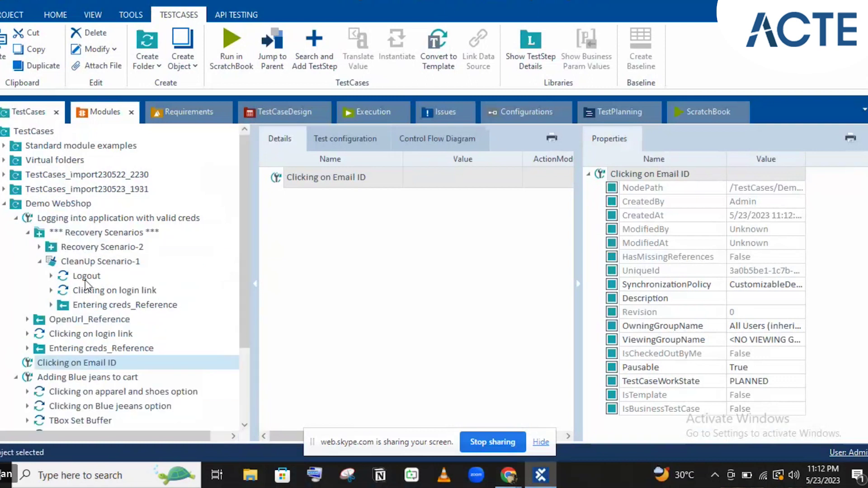
pyautogui.click(85, 281)
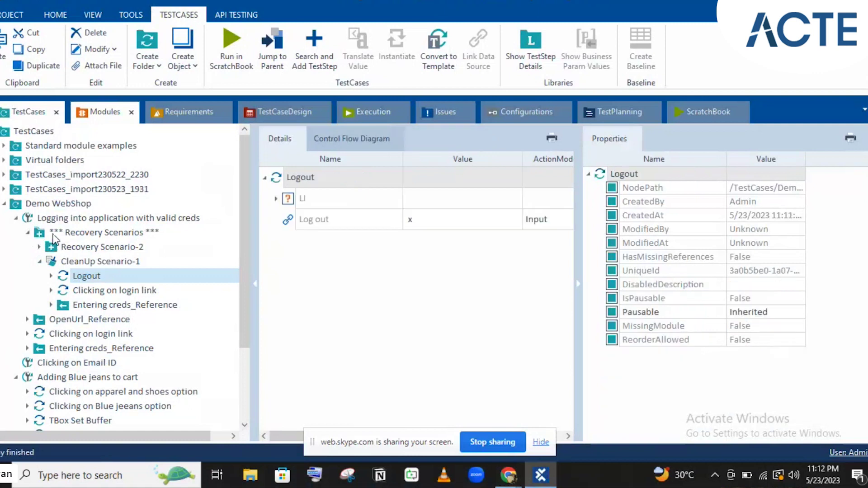
pyautogui.click(29, 233)
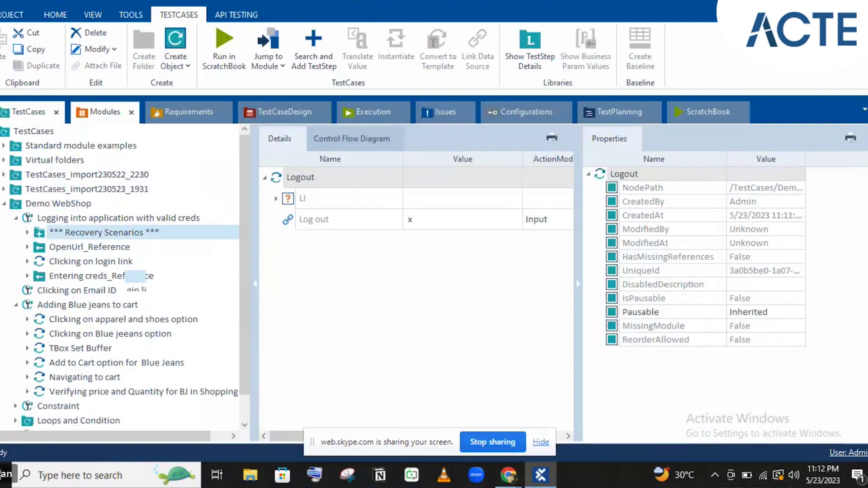
pyautogui.click(99, 290)
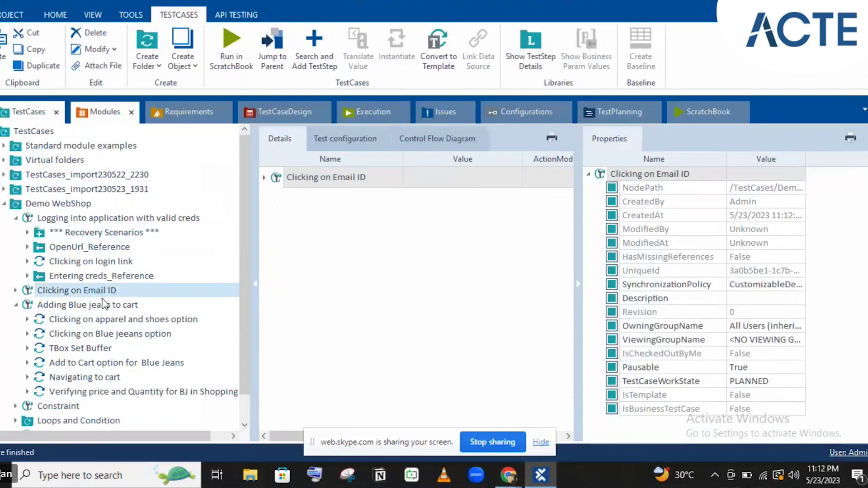
pyautogui.click(17, 290)
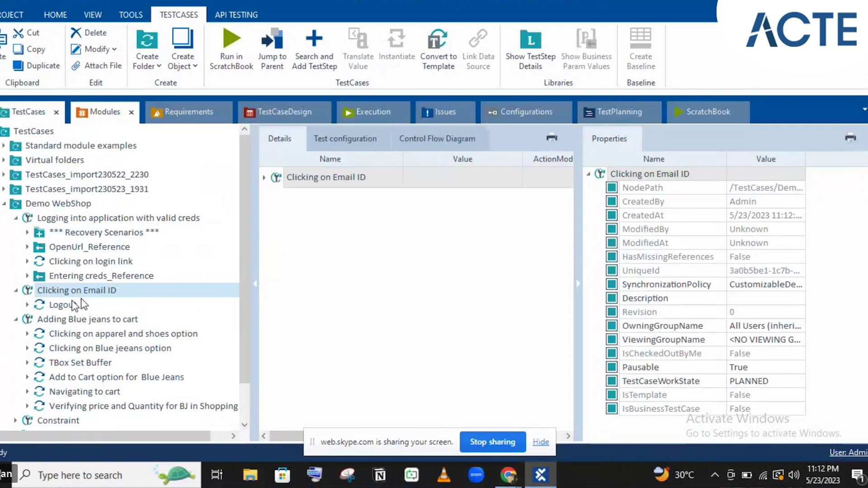
pyautogui.click(81, 305)
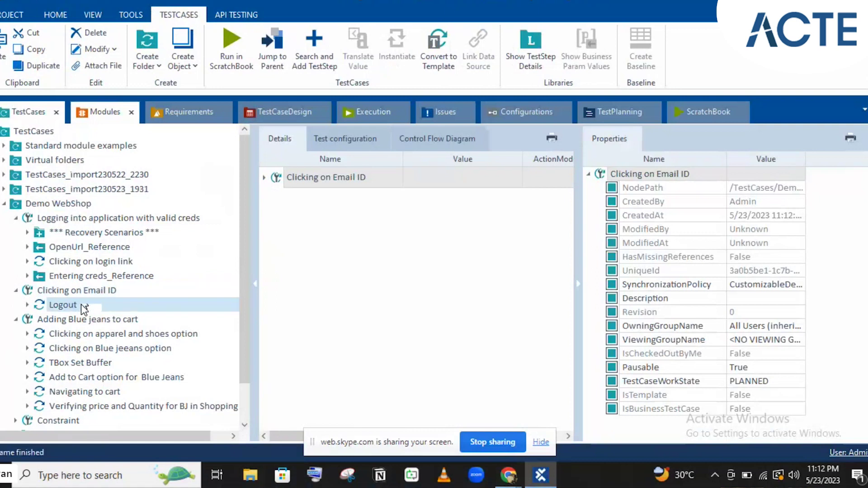
# - Rename the copied Logout step to 'Enail Id option'
pyautogui.click(80, 304)
pyautogui.write('E')
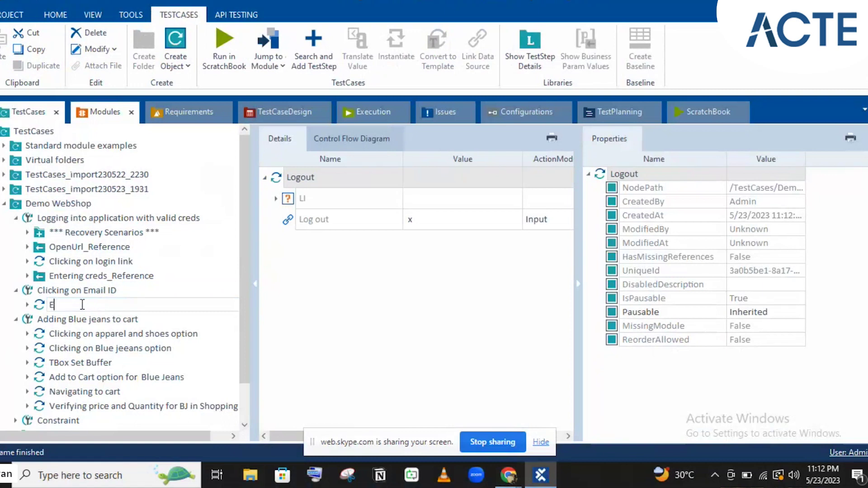
pyautogui.write('nail Id option')
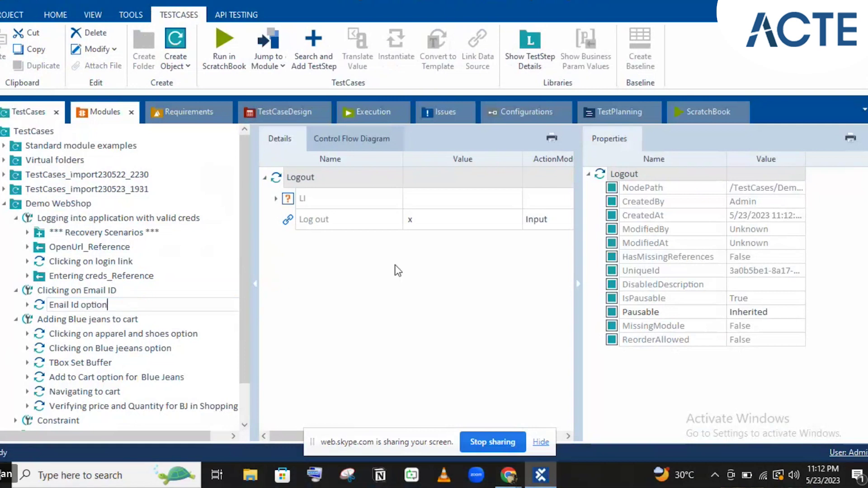
pyautogui.press('Return')
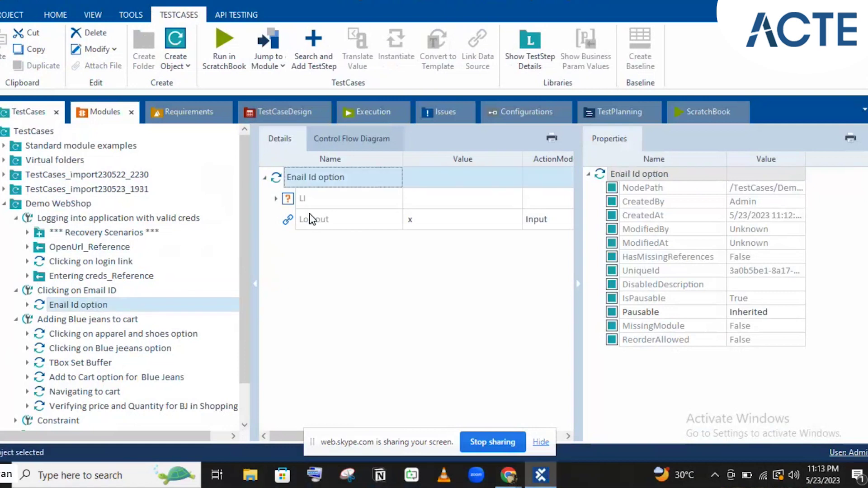
pyautogui.click(309, 215)
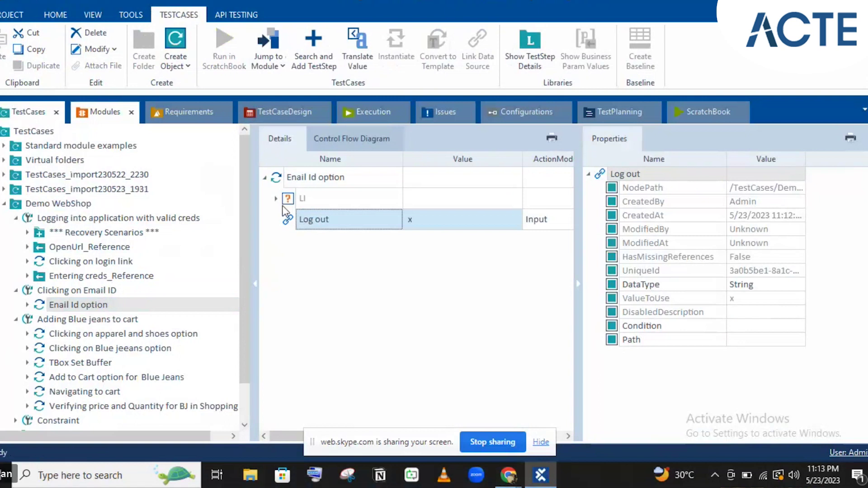
# - Set the Account link under the LI control to value x
pyautogui.press('Up')
pyautogui.press('Up')
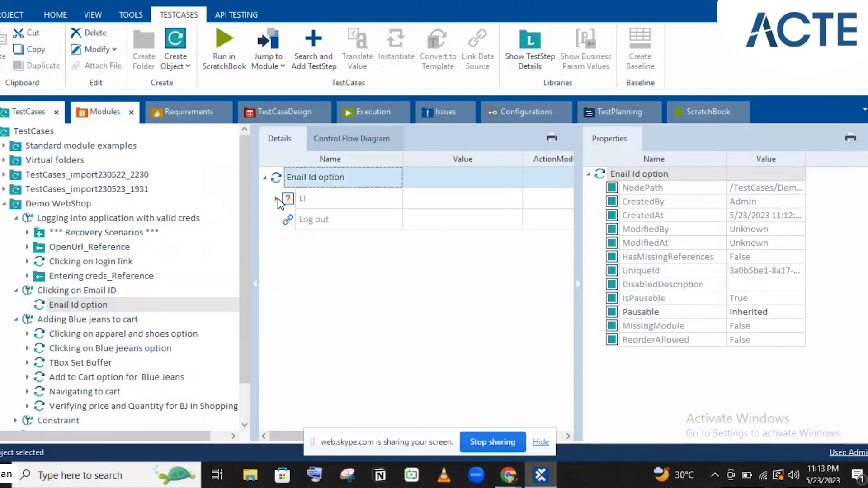
pyautogui.click(277, 199)
pyautogui.click(434, 225)
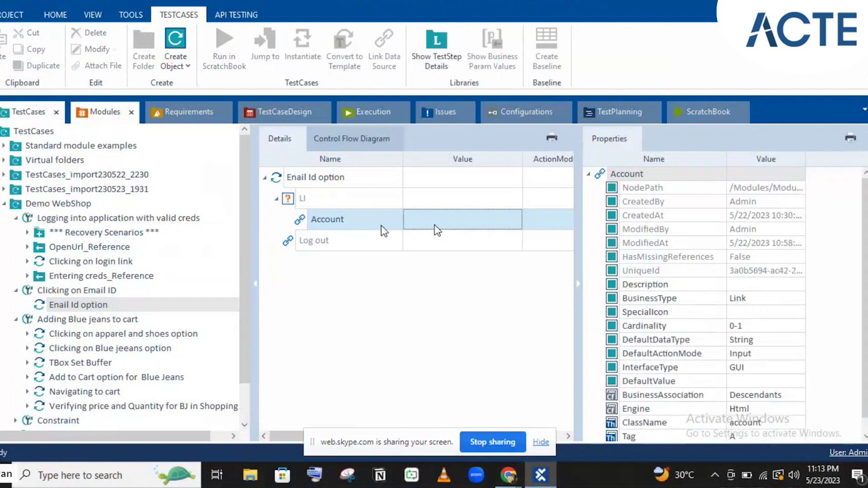
pyautogui.click(448, 213)
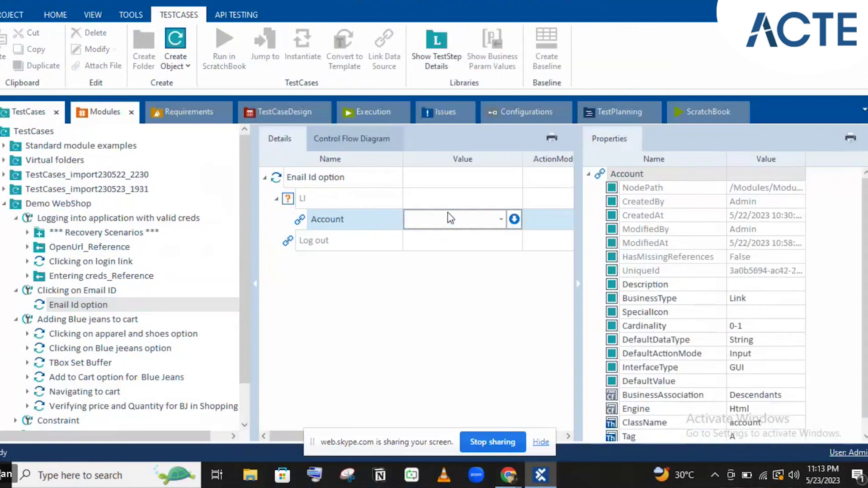
pyautogui.write('x')
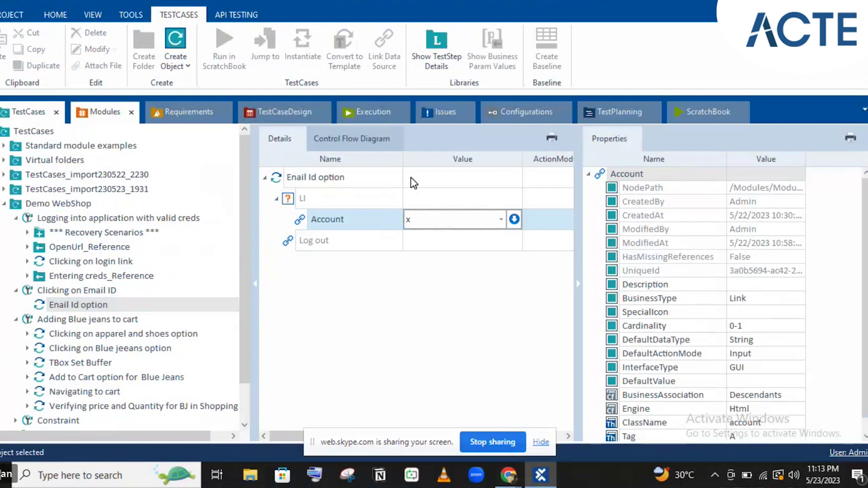
pyautogui.click(412, 178)
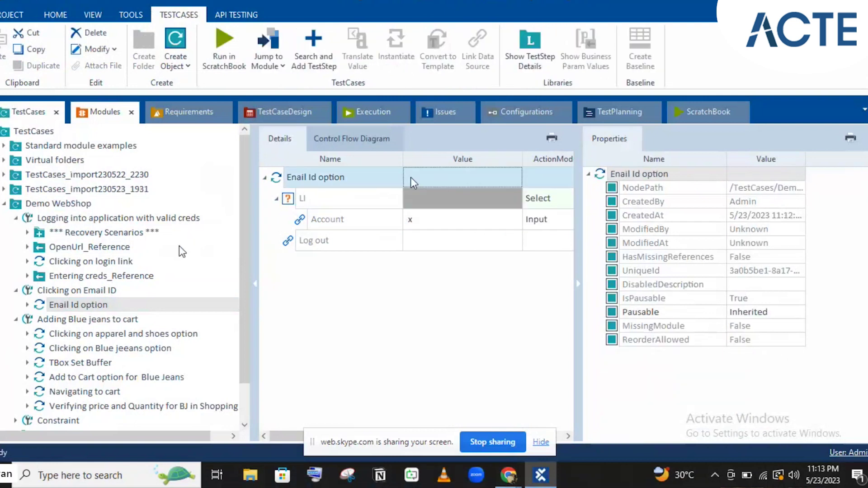
# - Put the Clicking on Email ID test case into <New ExecutionList>
pyautogui.moveTo(27, 292); pyautogui.dragTo(59, 189)
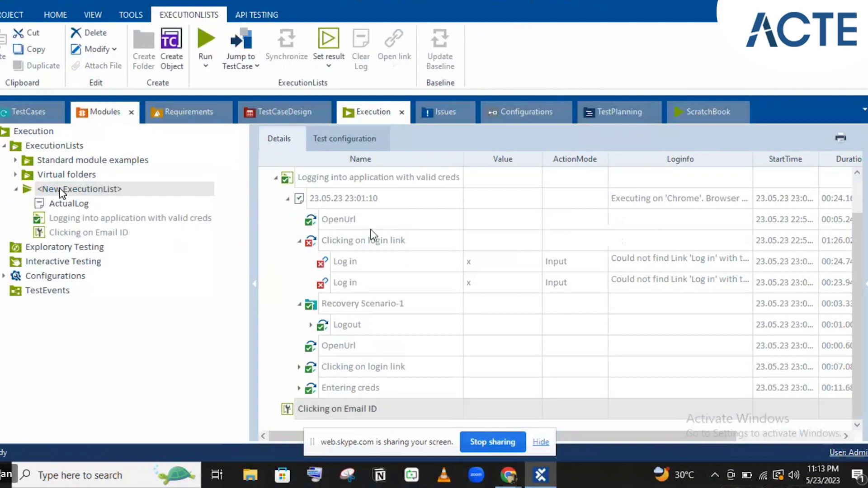
pyautogui.click(368, 204)
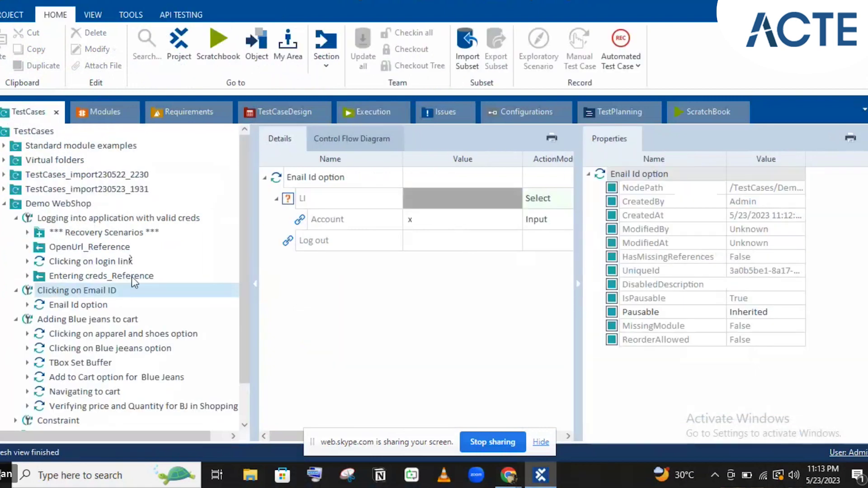
# - Collapse Adding Blue jeans to cart and show the Clicking on Email ID test case details
pyautogui.click(16, 320)
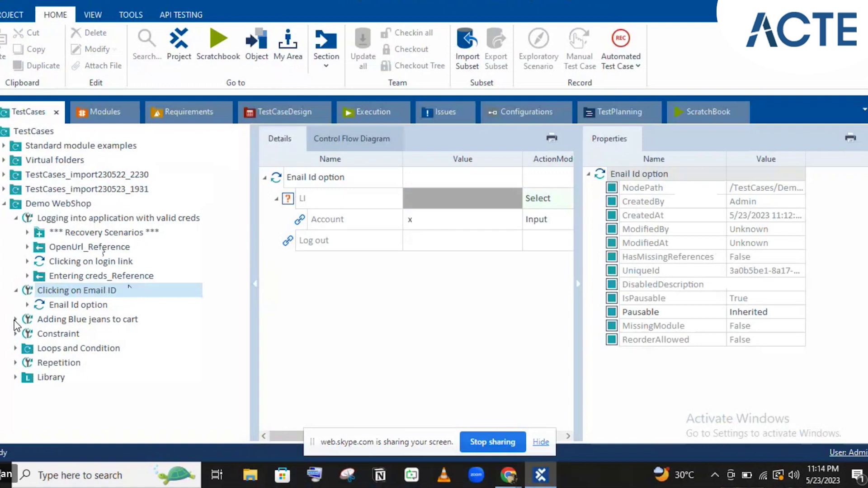
pyautogui.click(28, 294)
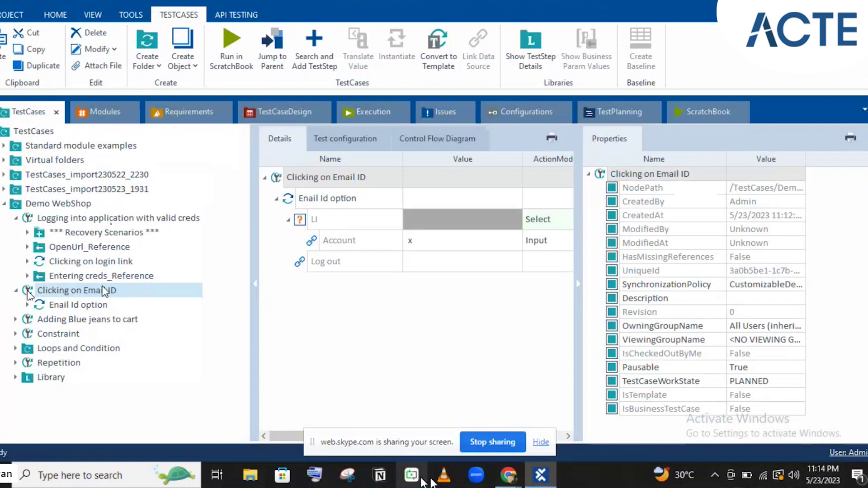
# - In Demo Web Shop, log in, open the account's customer info page, then return home and to Tosca
pyautogui.moveTo(517, 484)
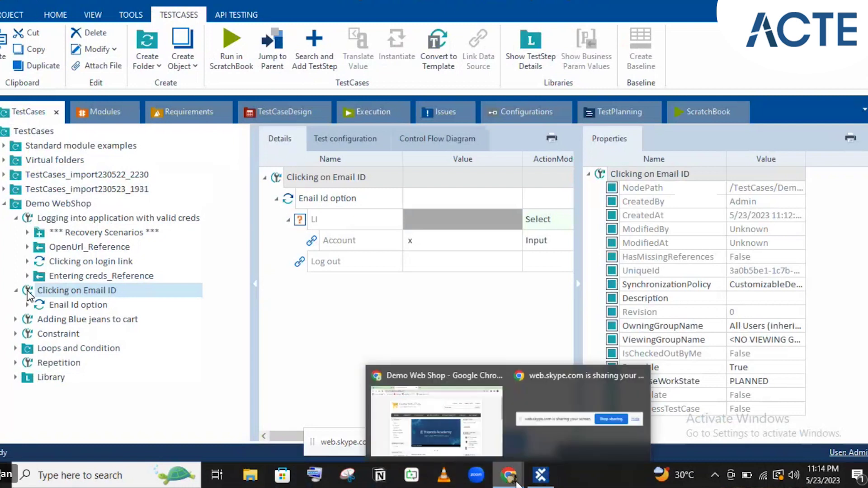
pyautogui.click(436, 421)
pyautogui.click(588, 103)
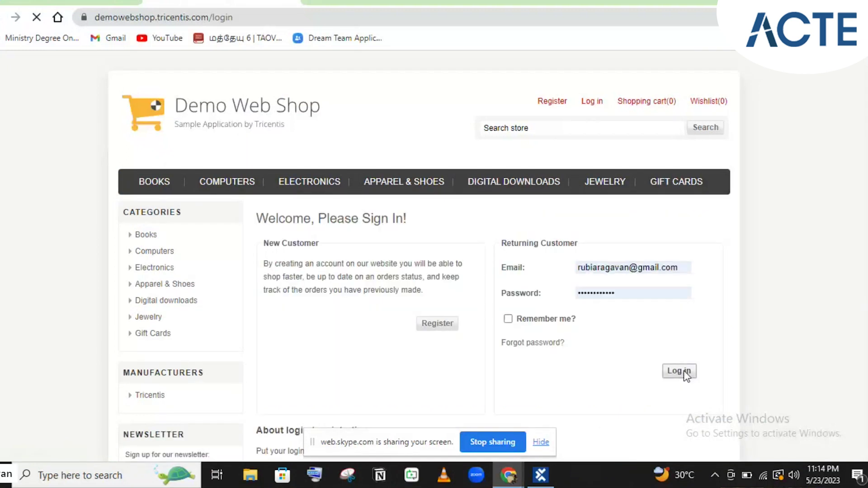
pyautogui.click(680, 371)
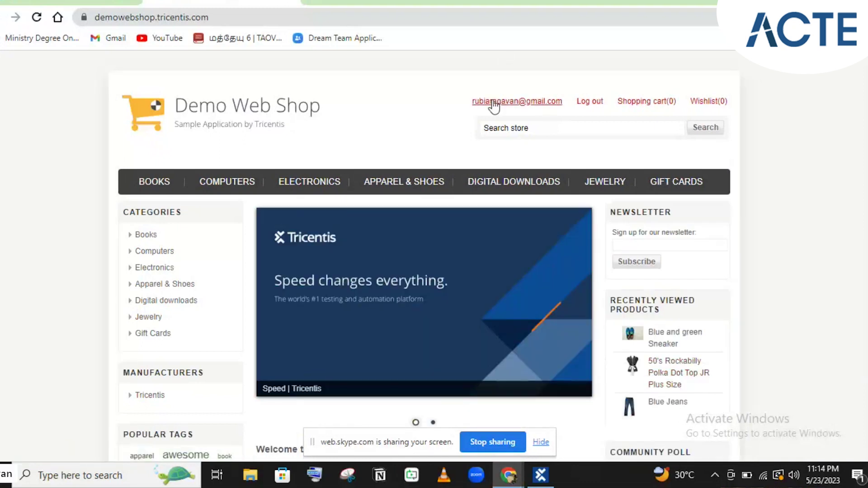
pyautogui.click(494, 103)
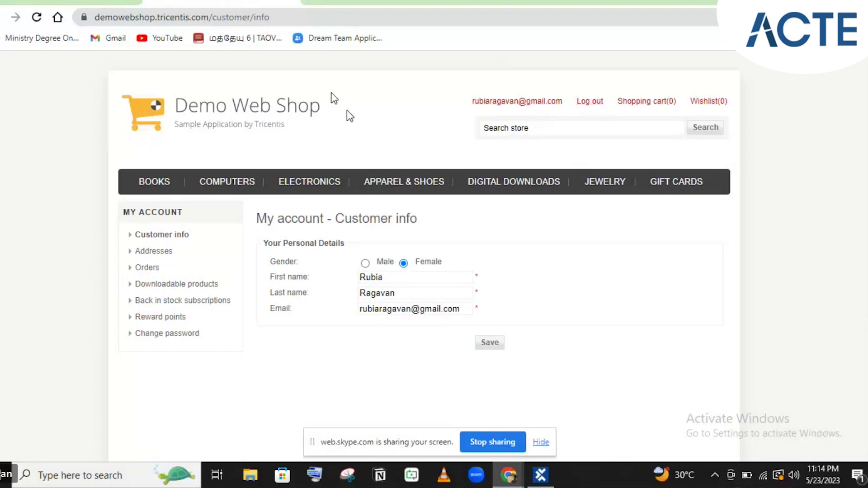
pyautogui.click(236, 107)
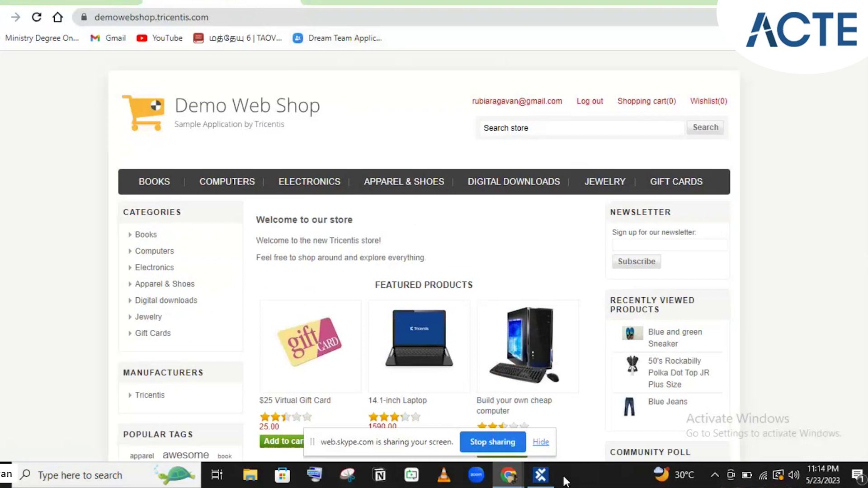
pyautogui.click(541, 475)
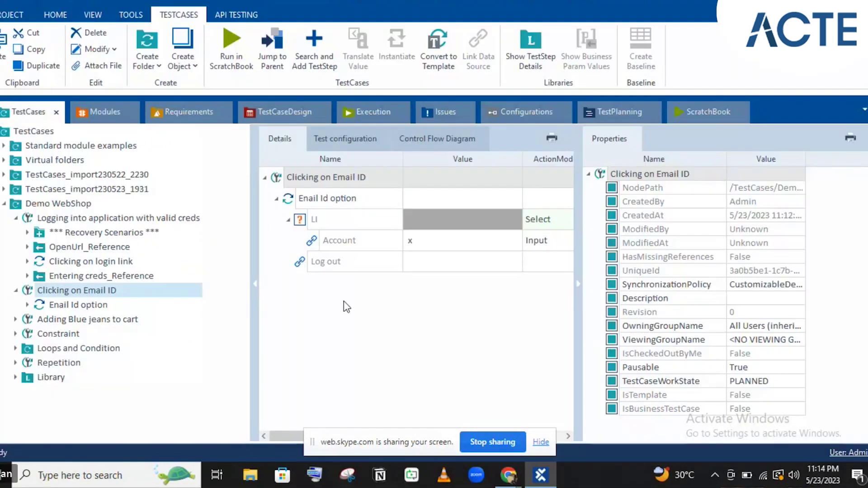
# - Select <New ExecutionList> in the Execution view and run it
pyautogui.click(353, 111)
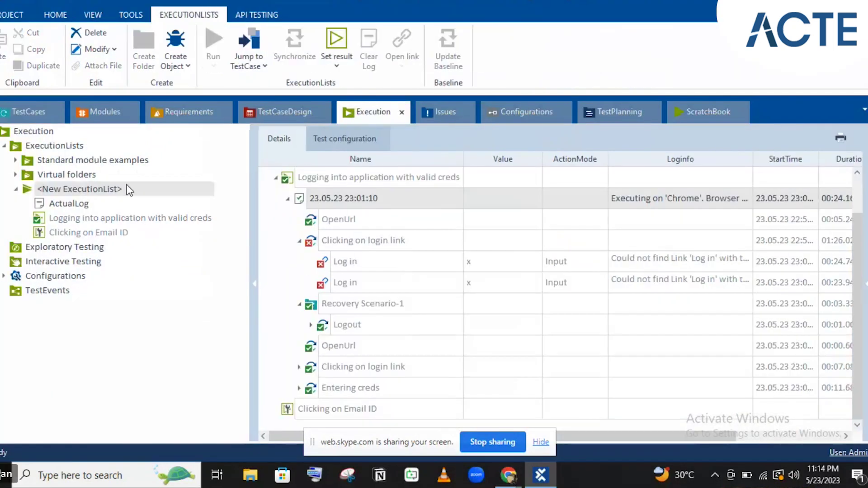
pyautogui.click(302, 192)
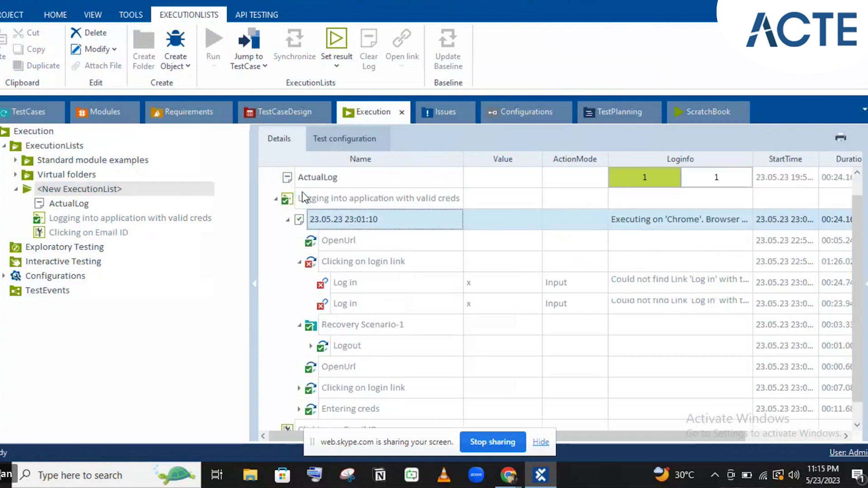
pyautogui.click(291, 176)
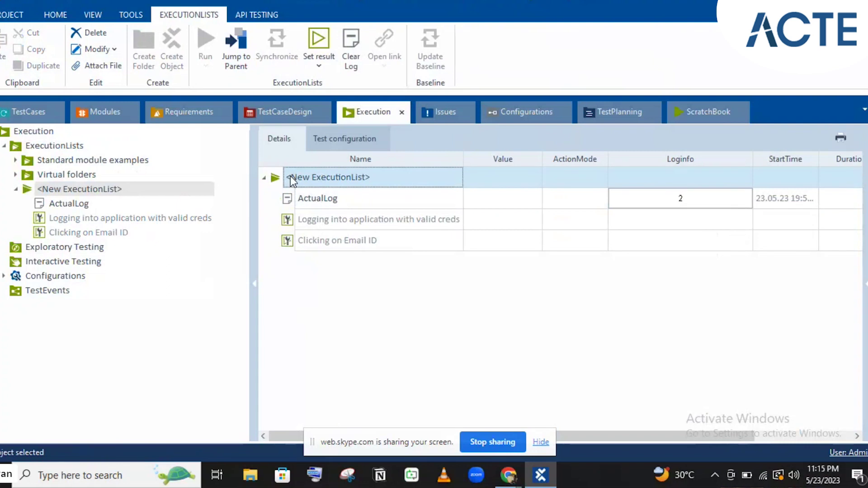
pyautogui.click(539, 480)
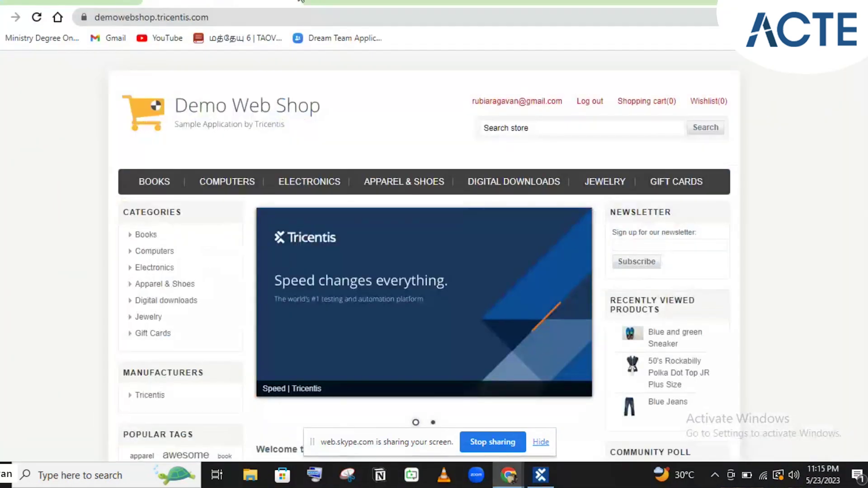
pyautogui.click(297, 1)
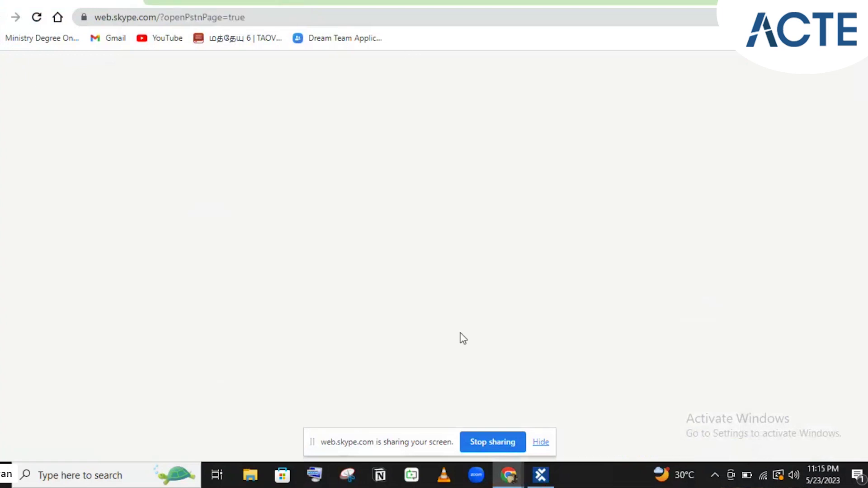
pyautogui.click(534, 476)
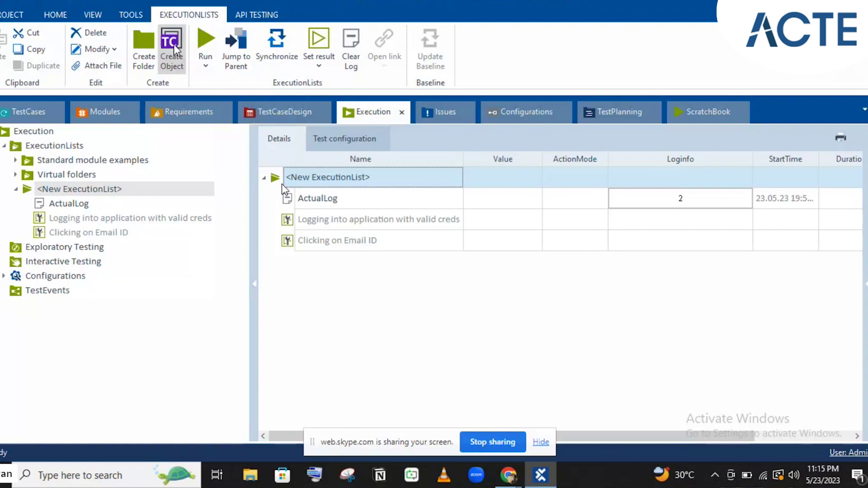
pyautogui.click(205, 43)
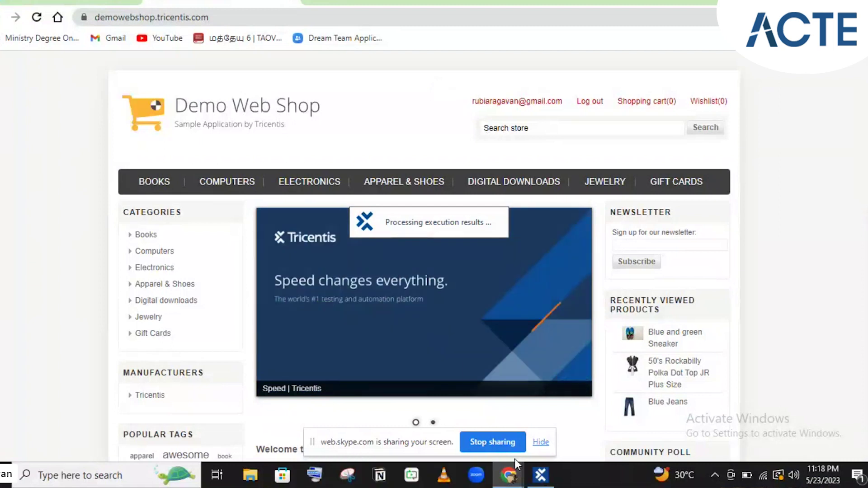
# - After the run finishes in Chrome, return to Tosca Commander's execution results
pyautogui.moveTo(537, 474)
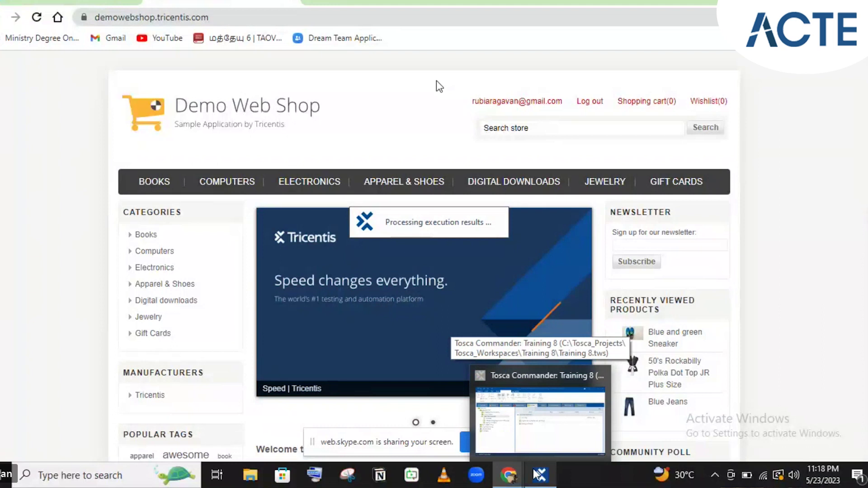
pyautogui.click(538, 474)
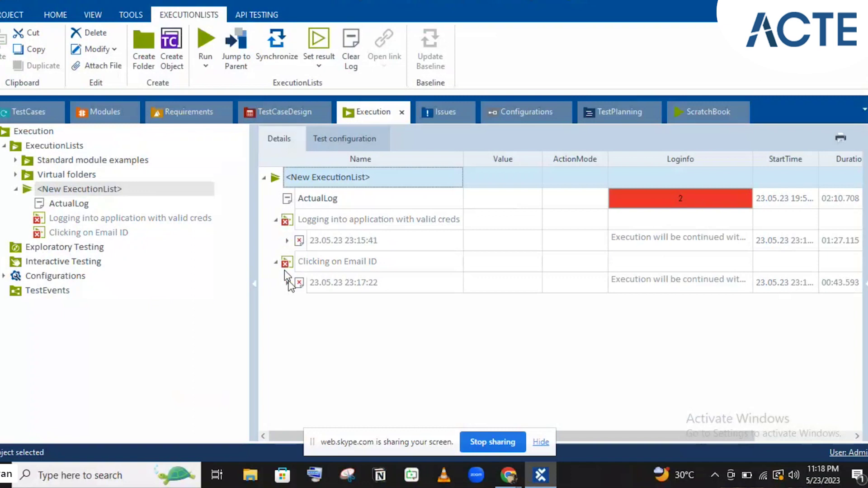
# - Read the LI failure message in the Clicking on Email ID run result
pyautogui.click(287, 282)
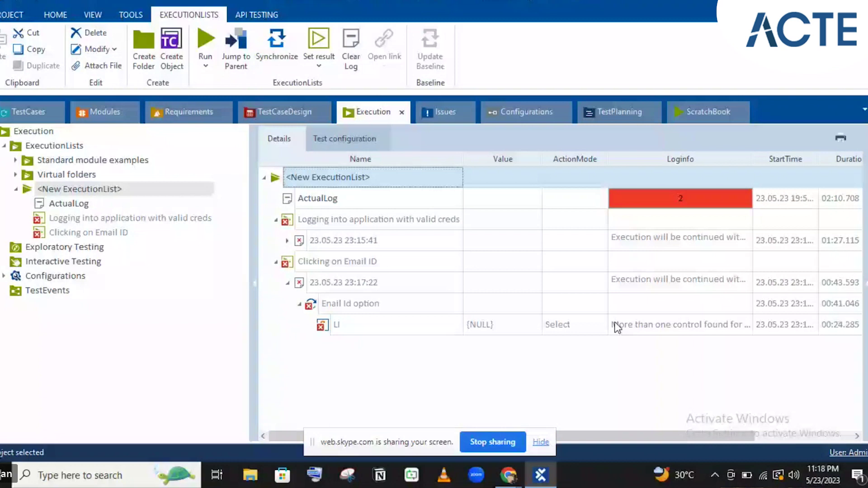
pyautogui.click(617, 326)
pyautogui.click(748, 325)
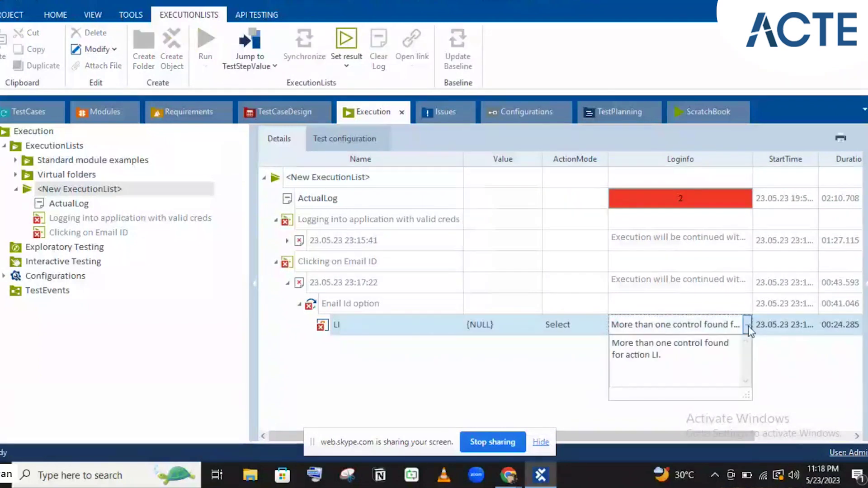
pyautogui.click(506, 313)
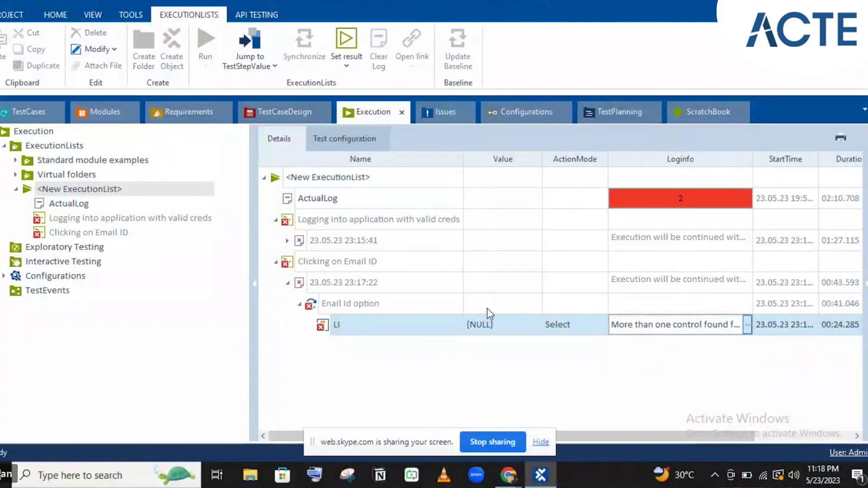
pyautogui.click(487, 309)
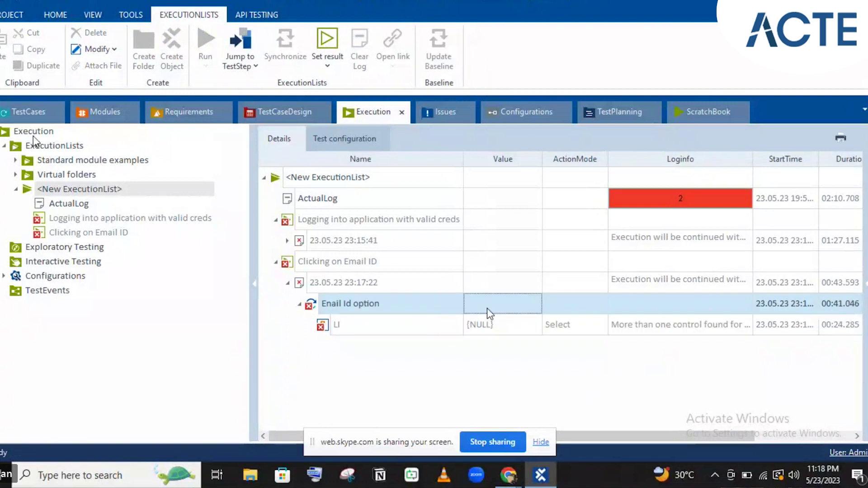
pyautogui.click(17, 119)
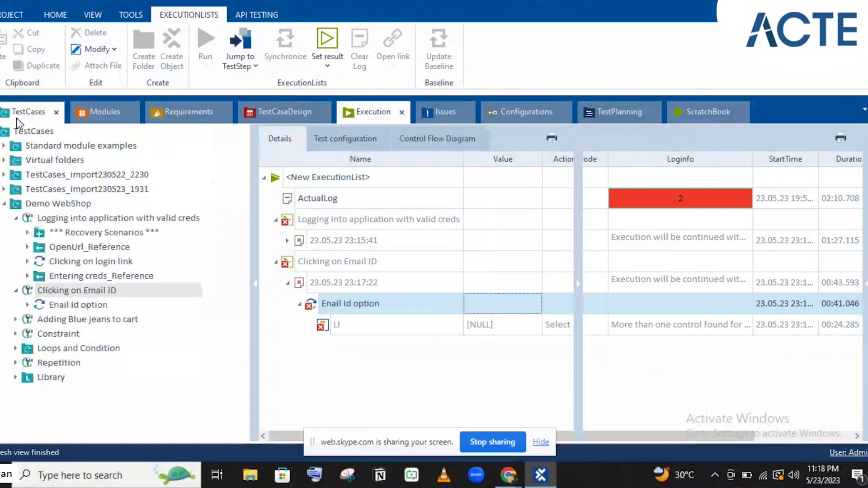
pyautogui.click(352, 113)
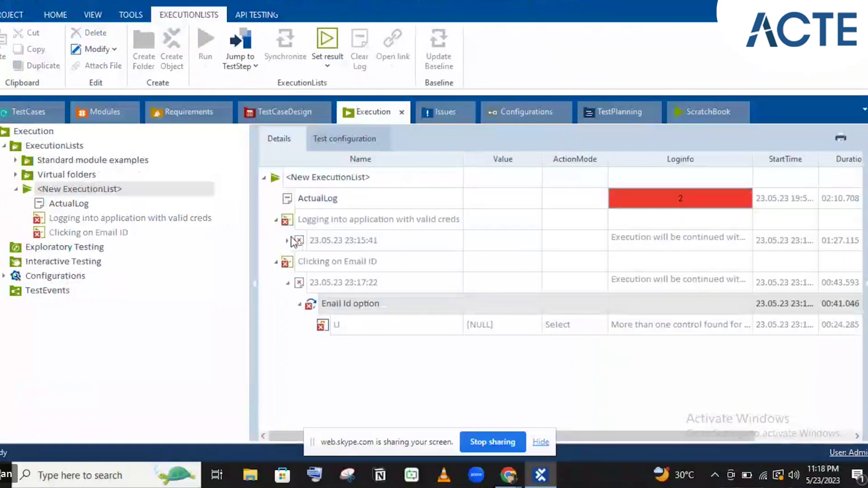
# - Read the full log message of the login test case's 23:15:41 run
pyautogui.click(287, 241)
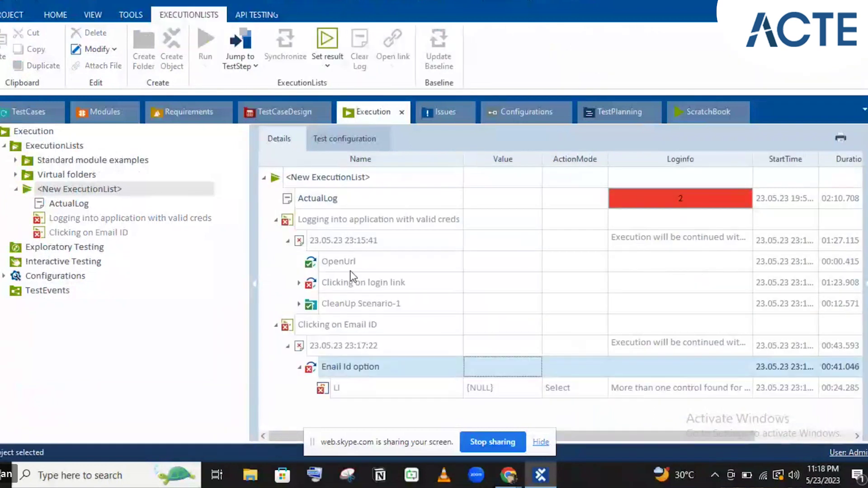
pyautogui.click(724, 238)
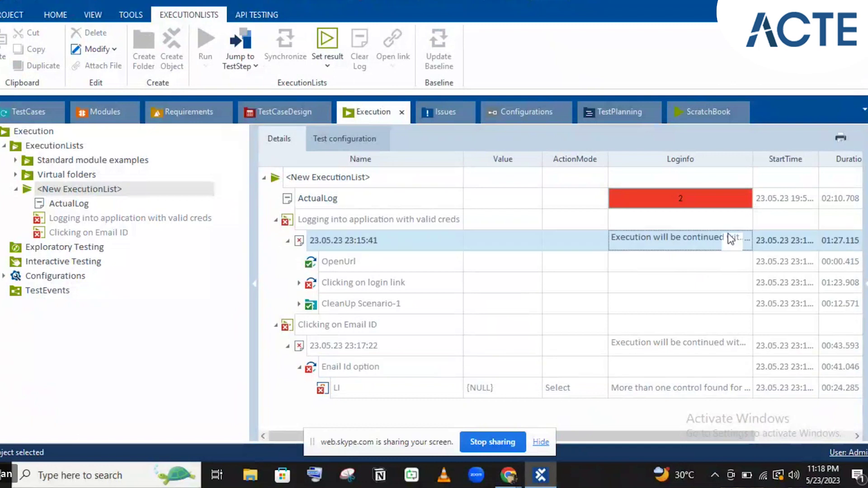
pyautogui.click(747, 244)
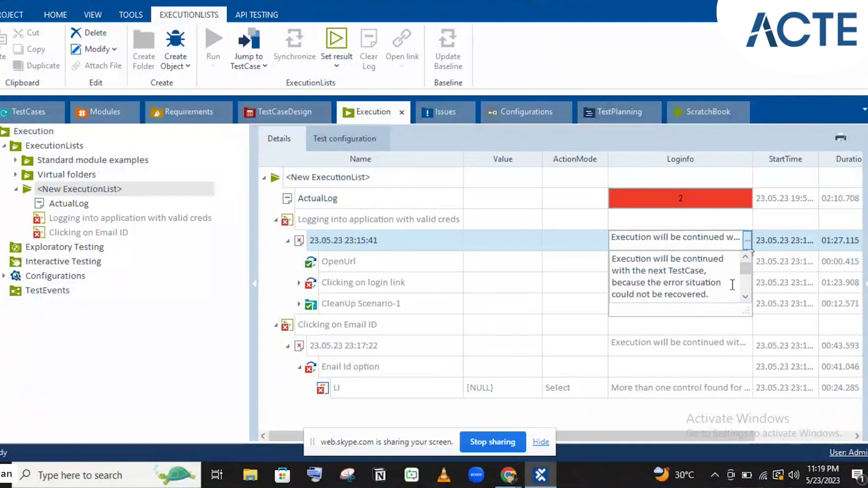
pyautogui.click(389, 302)
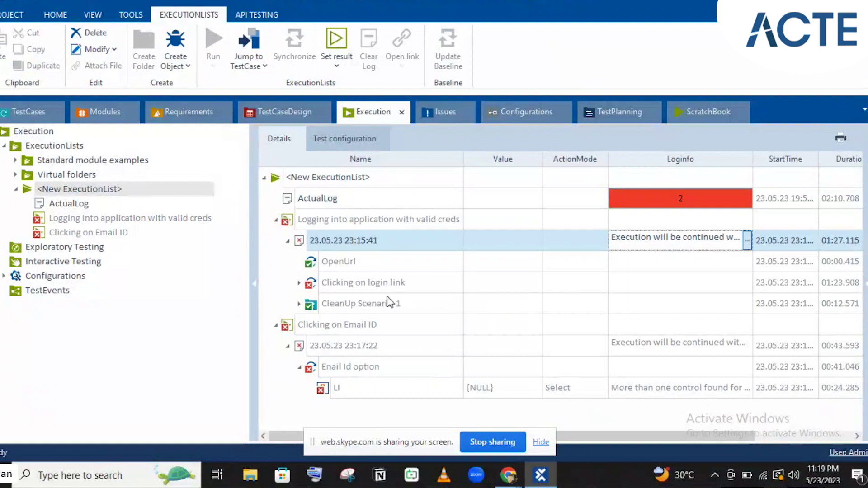
# - Read the CleanUp Scenario-1 LI error, then jump from the Enail Id option result to its test step
pyautogui.click(389, 302)
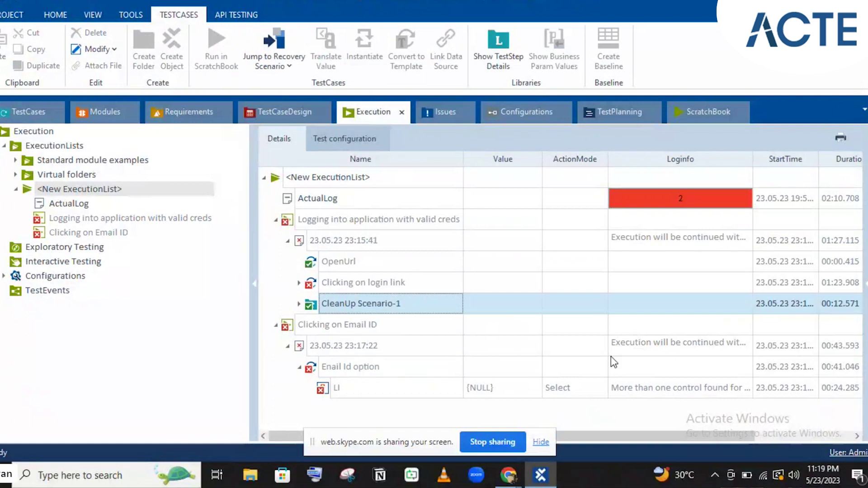
pyautogui.click(685, 388)
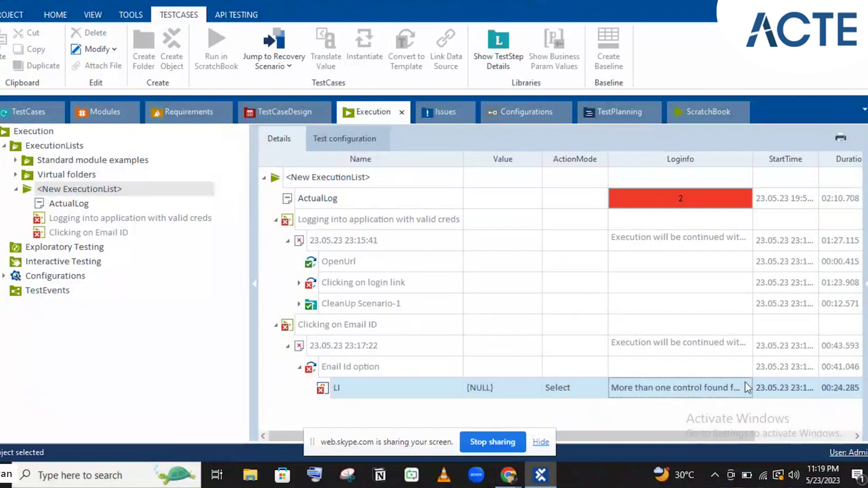
pyautogui.click(747, 388)
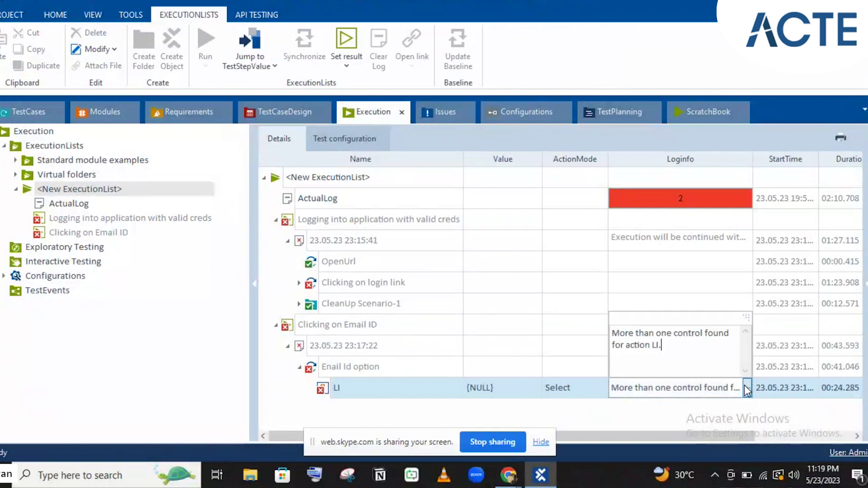
pyautogui.click(382, 330)
pyautogui.click(382, 330)
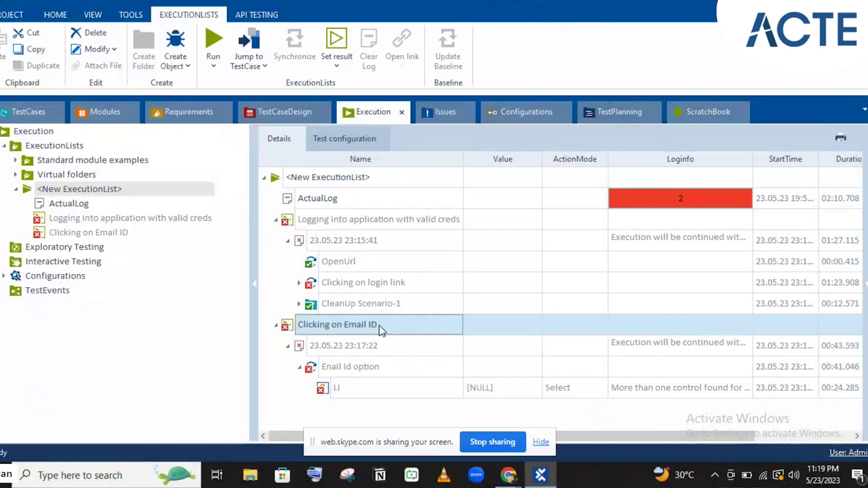
pyautogui.click(366, 368)
pyautogui.click(364, 367)
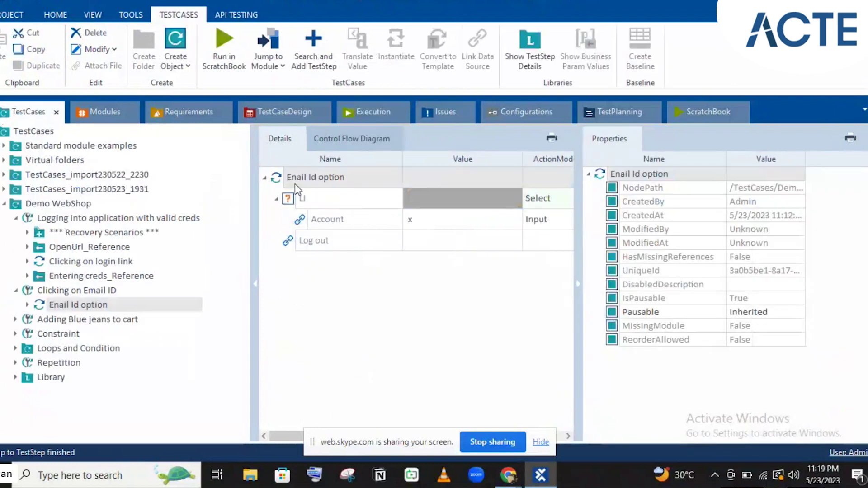
# - From the Email ID step, review the Account and Logout module's LI control properties, then switch to Chrome
pyautogui.click(279, 180)
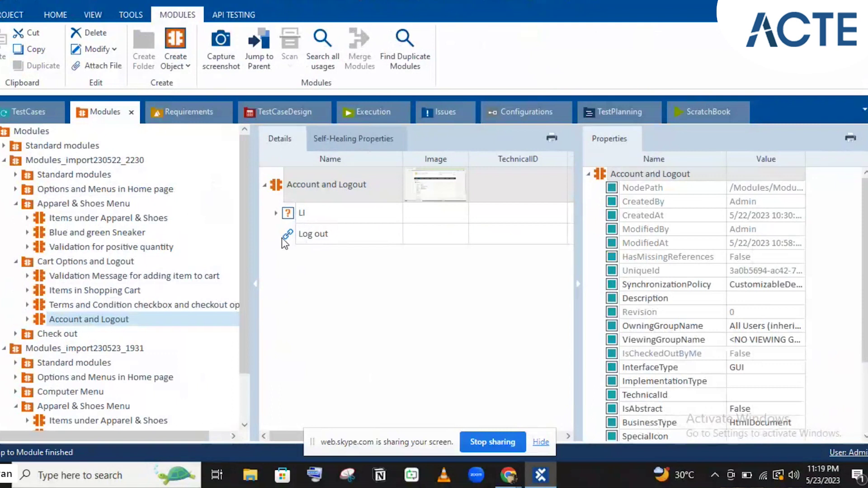
pyautogui.click(308, 215)
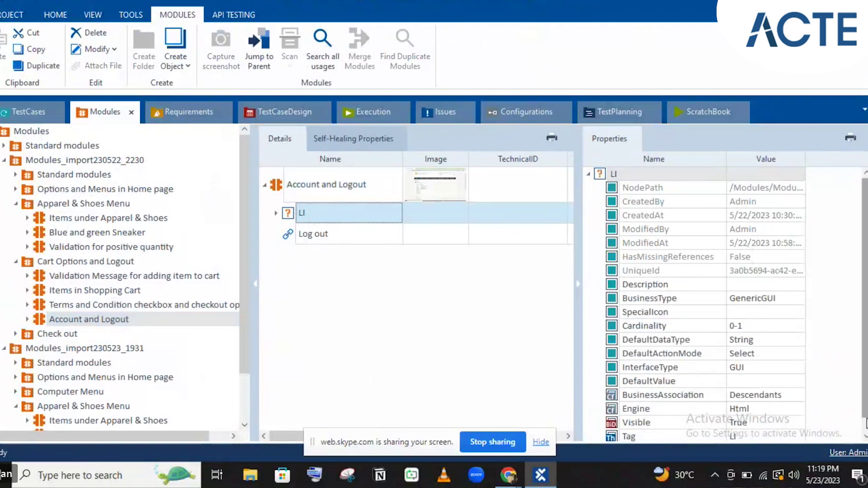
pyautogui.scroll(-1, 860, 424)
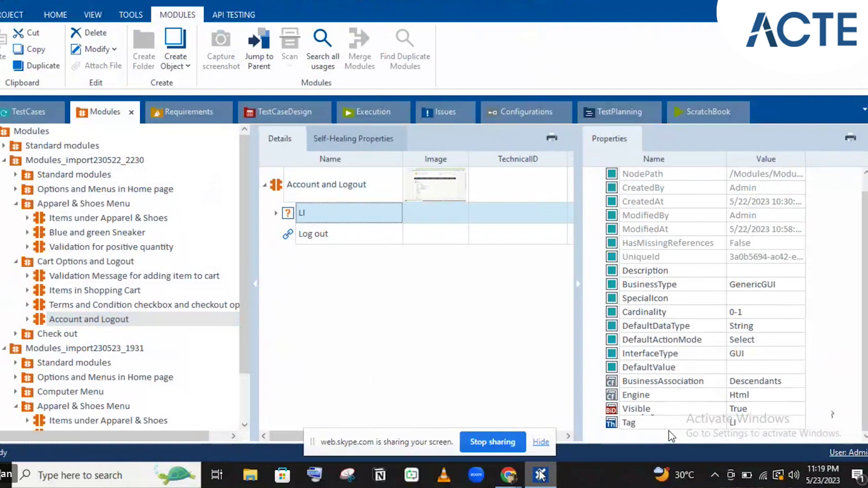
pyautogui.hotkey('alt', 'Tab')
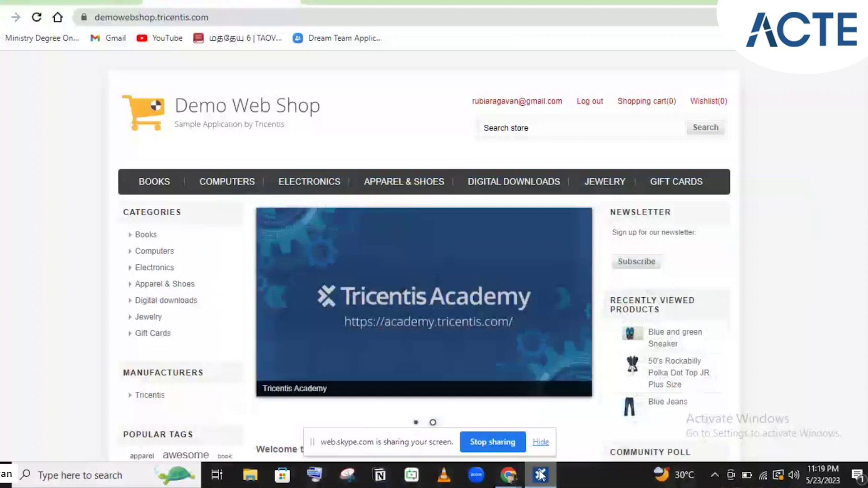
# - Bring Chrome's signed-in Demo Web Shop window to the front, then return to Tosca for the rescan
pyautogui.click(541, 474)
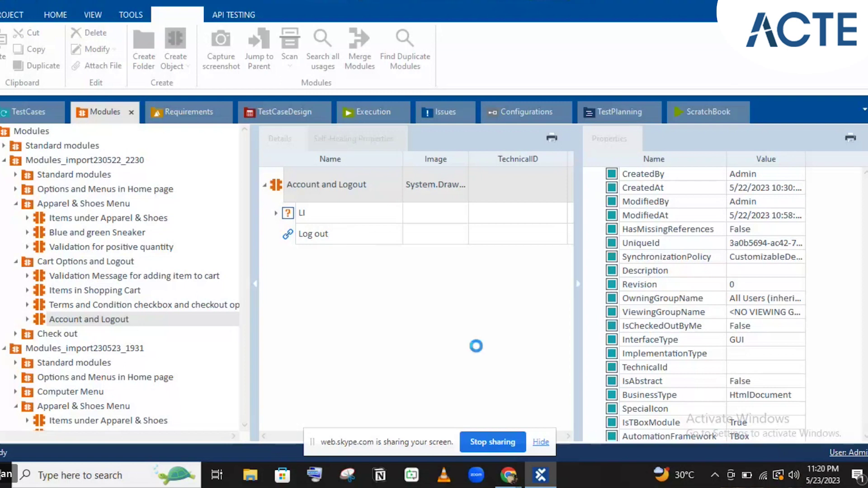
pyautogui.moveTo(509, 475)
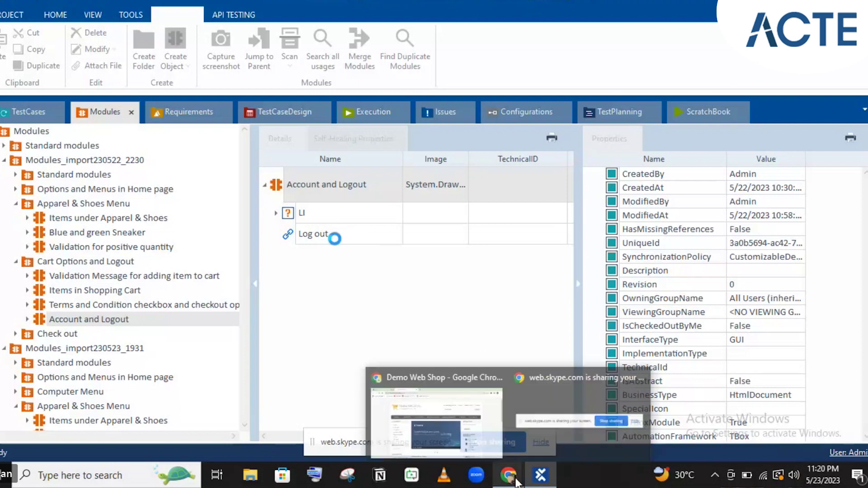
pyautogui.click(454, 400)
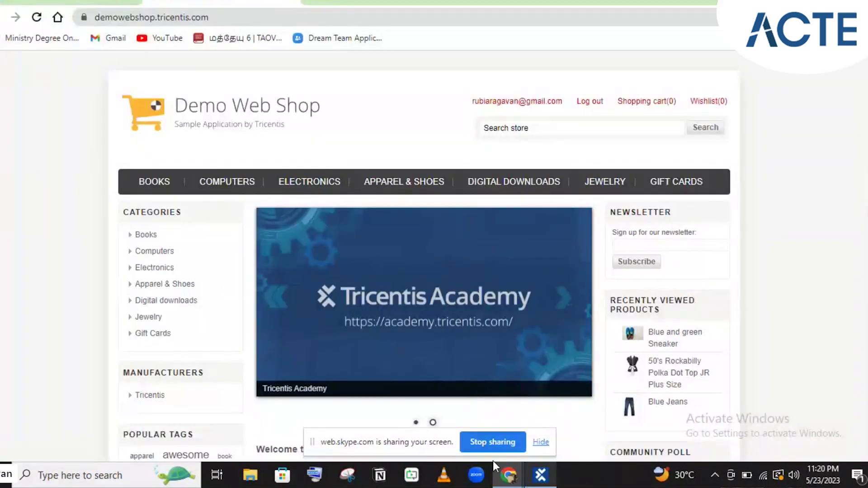
pyautogui.hotkey('alt', 'Tab')
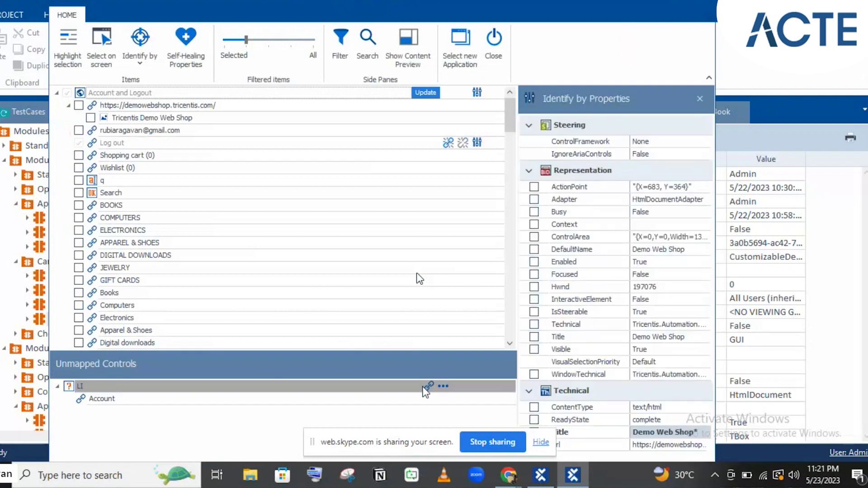
# - Select the unmapped LI control holding Account in the Account and Logout rescan
pyautogui.click(427, 389)
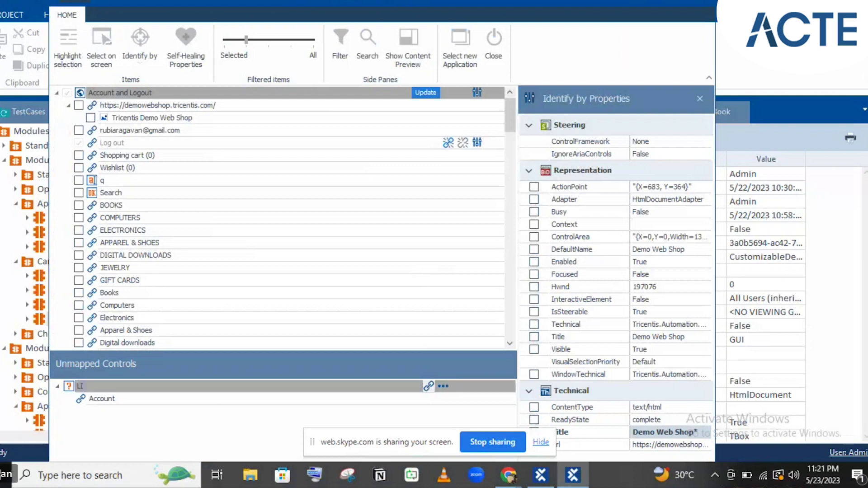
pyautogui.click(428, 385)
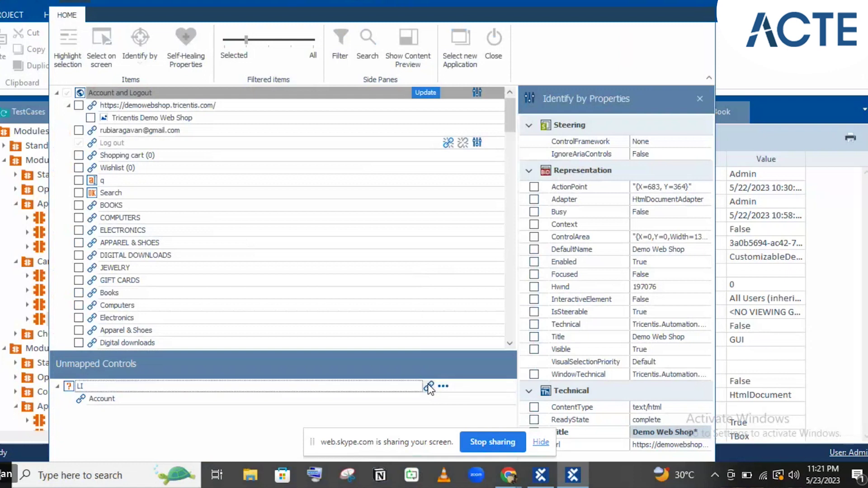
pyautogui.click(429, 387)
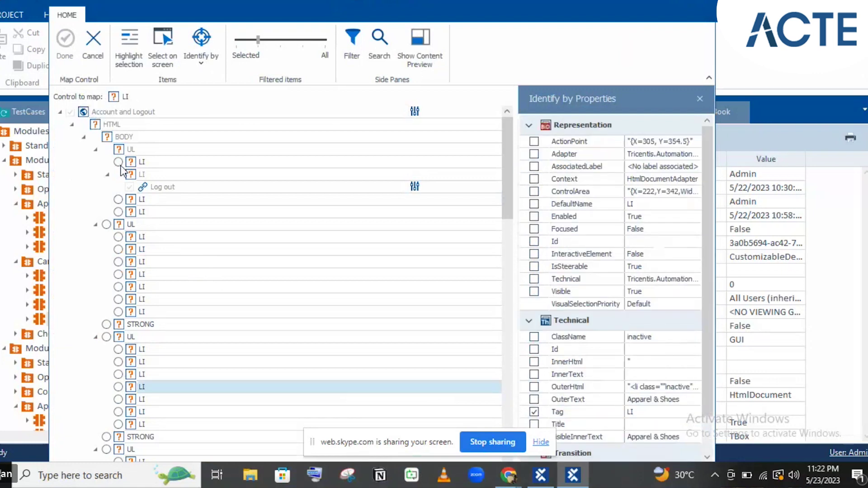
pyautogui.click(119, 163)
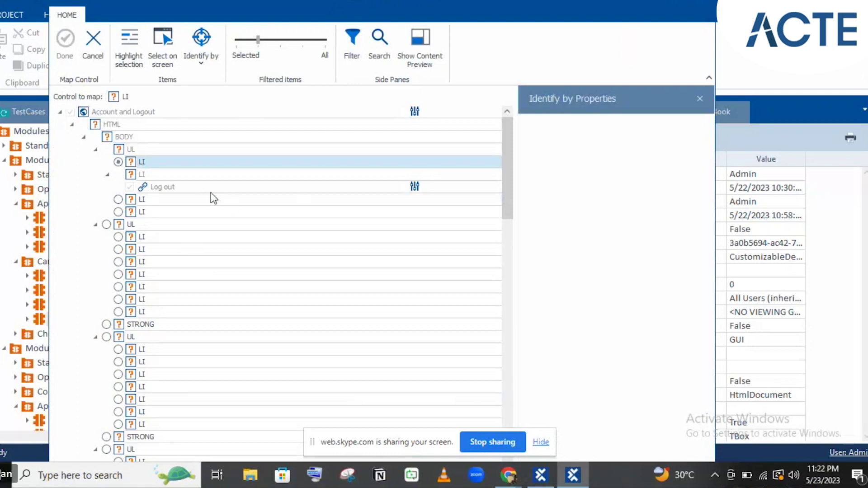
pyautogui.click(177, 174)
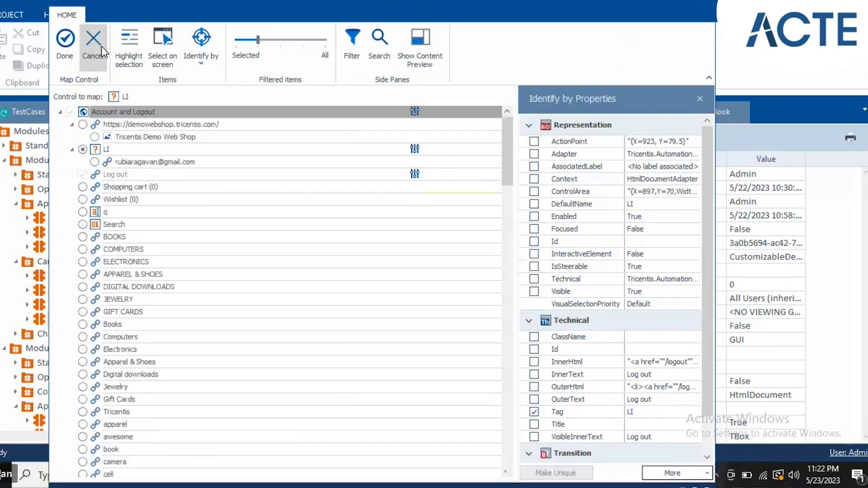
pyautogui.click(101, 46)
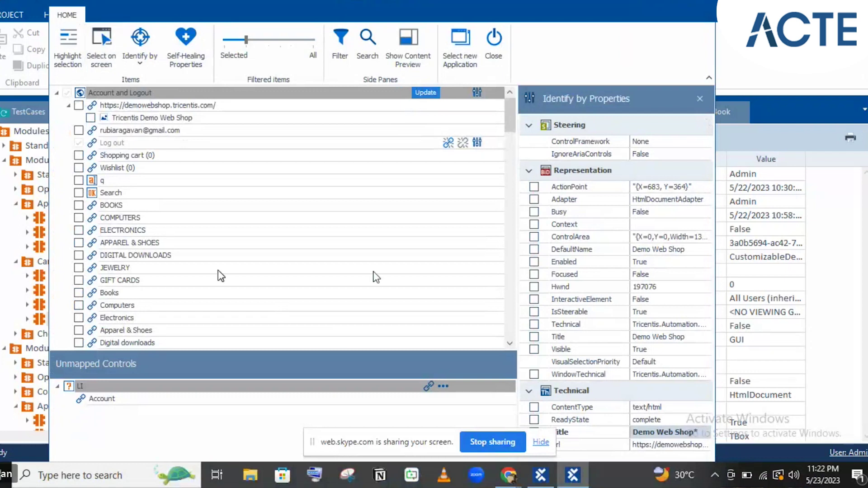
# - Start remapping the unmapped LI, pick the LI element containing Log out, and inspect its identifying properties
pyautogui.click(428, 391)
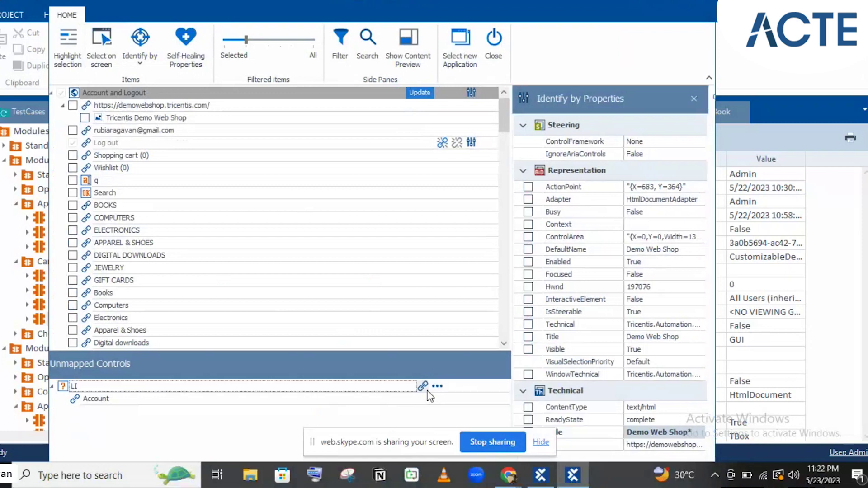
pyautogui.click(423, 387)
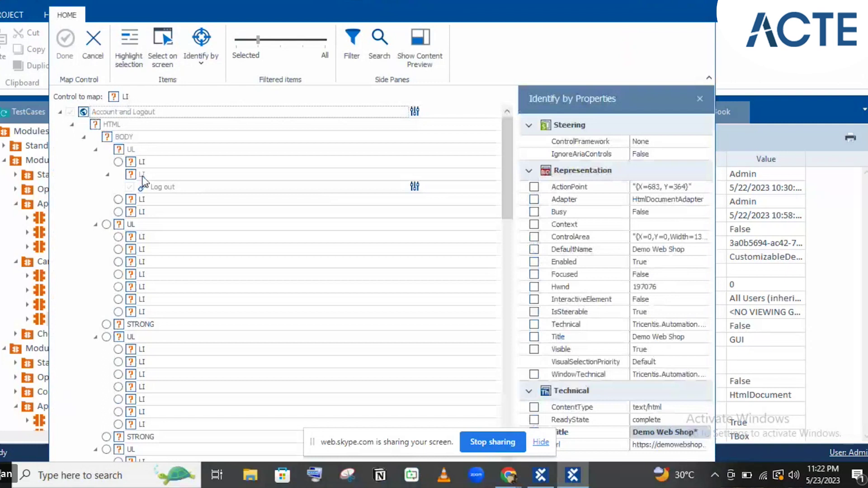
pyautogui.click(142, 176)
pyautogui.scroll(-1, 707, 425)
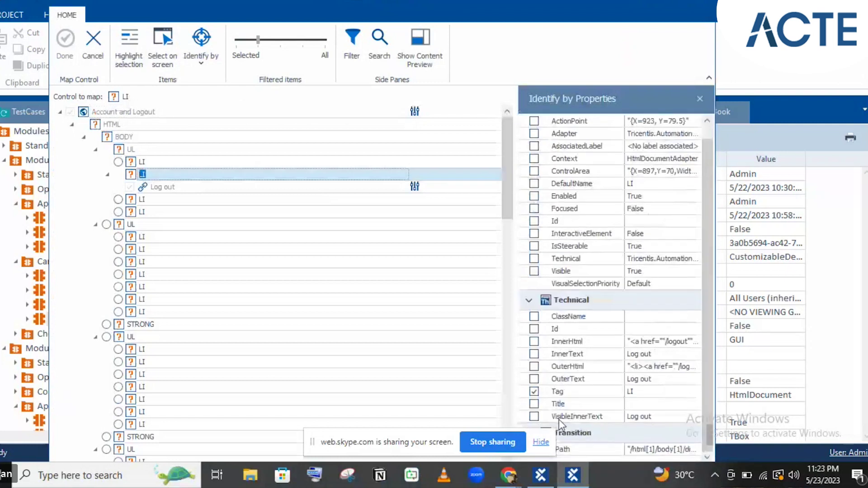
pyautogui.click(536, 415)
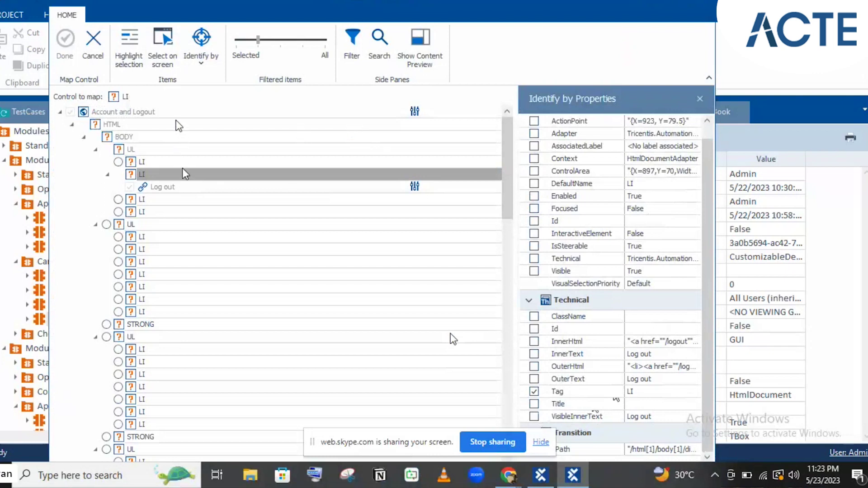
# - Cancel the LI mapping and reselect the LI control, which stays under Unmapped Controls
pyautogui.click(93, 50)
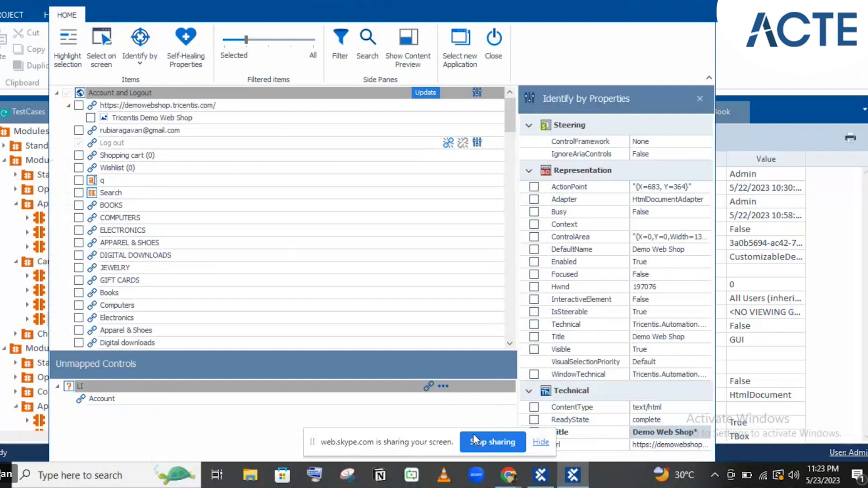
pyautogui.click(428, 385)
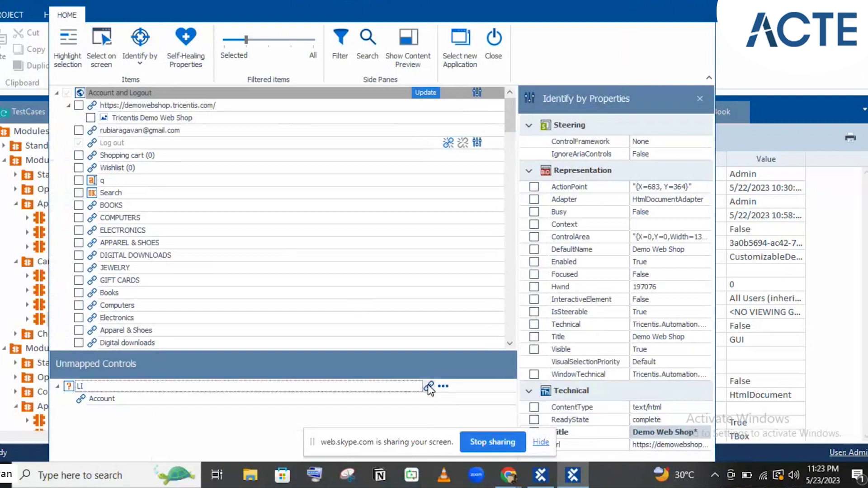